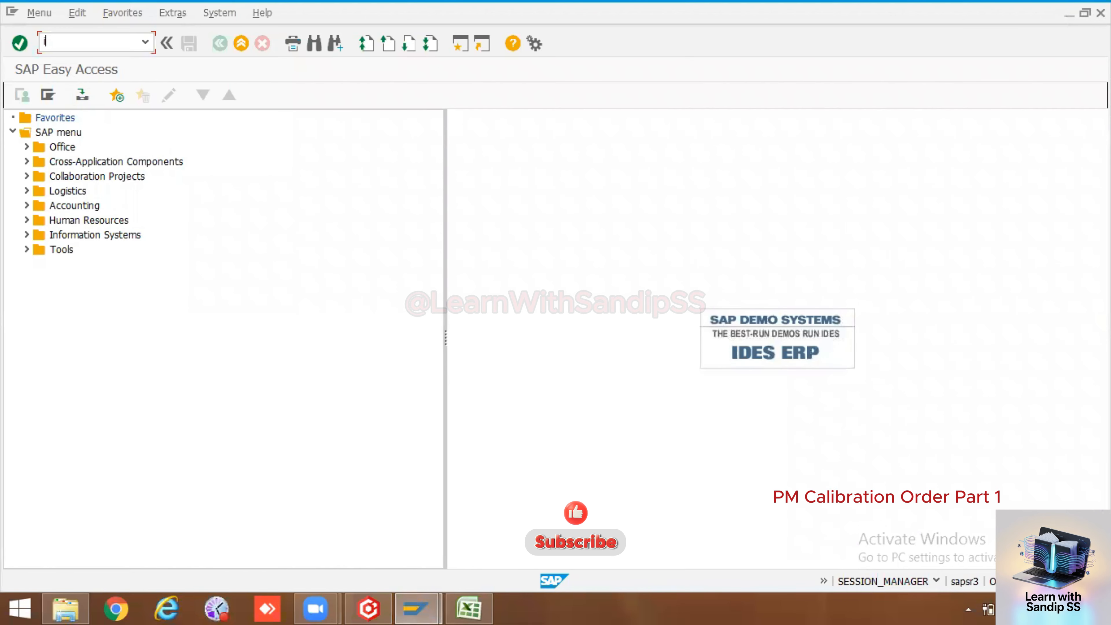
Run IH01 for the Functional Location Structure selection, then bring up the PM workbook in Excel
type("h01")
key("Return")
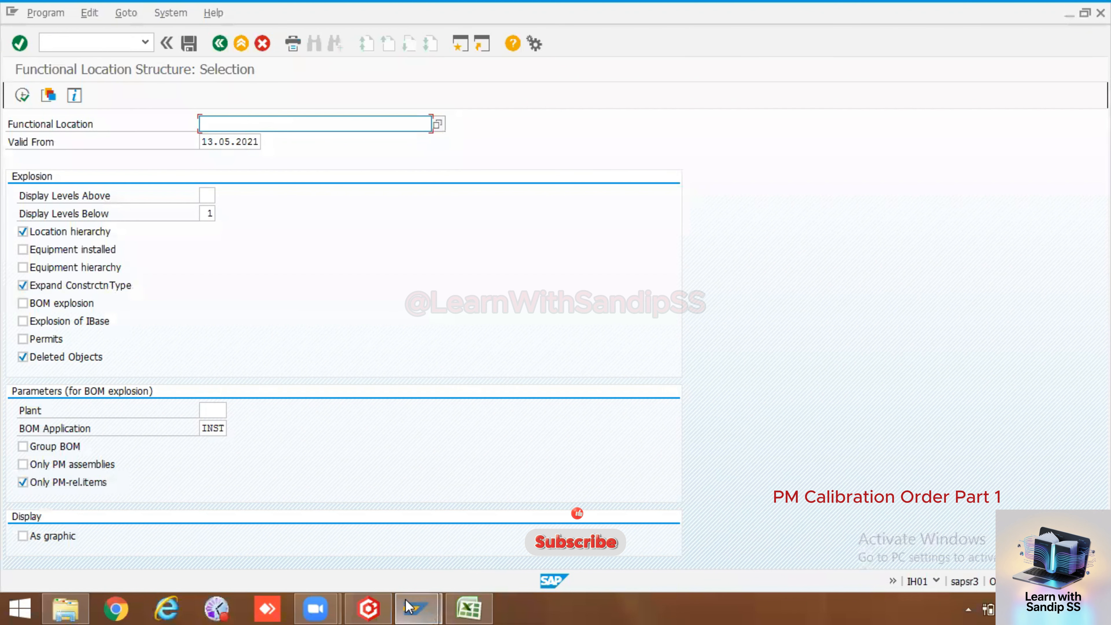
left_click(469, 608)
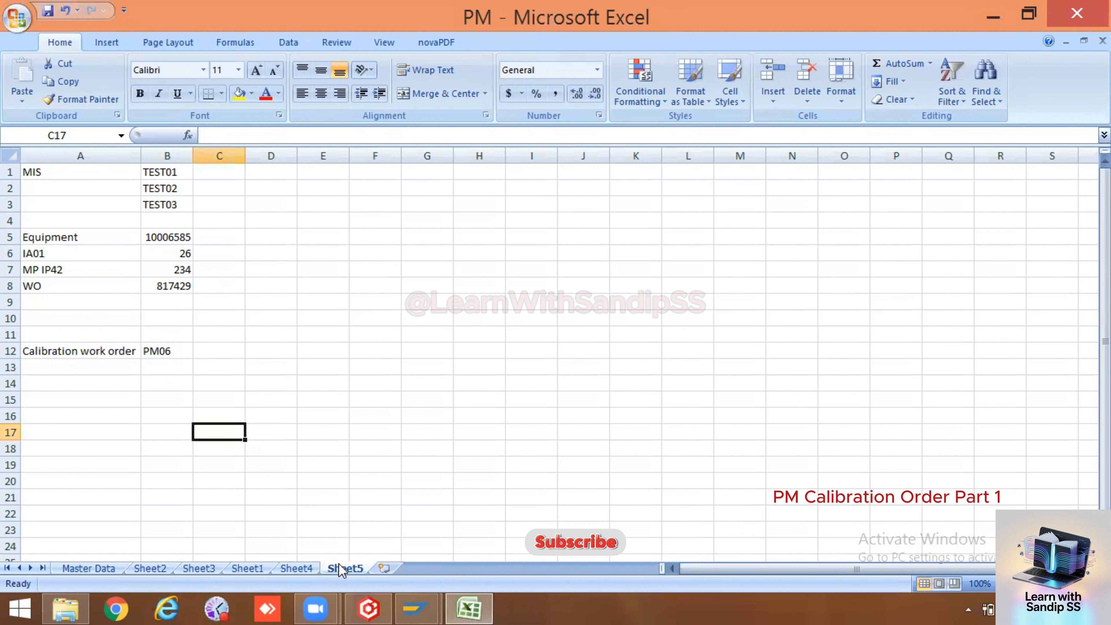
Enter Settlement in A13 below the Calibration work order (PM06) row
left_click(70, 353)
left_click(155, 352)
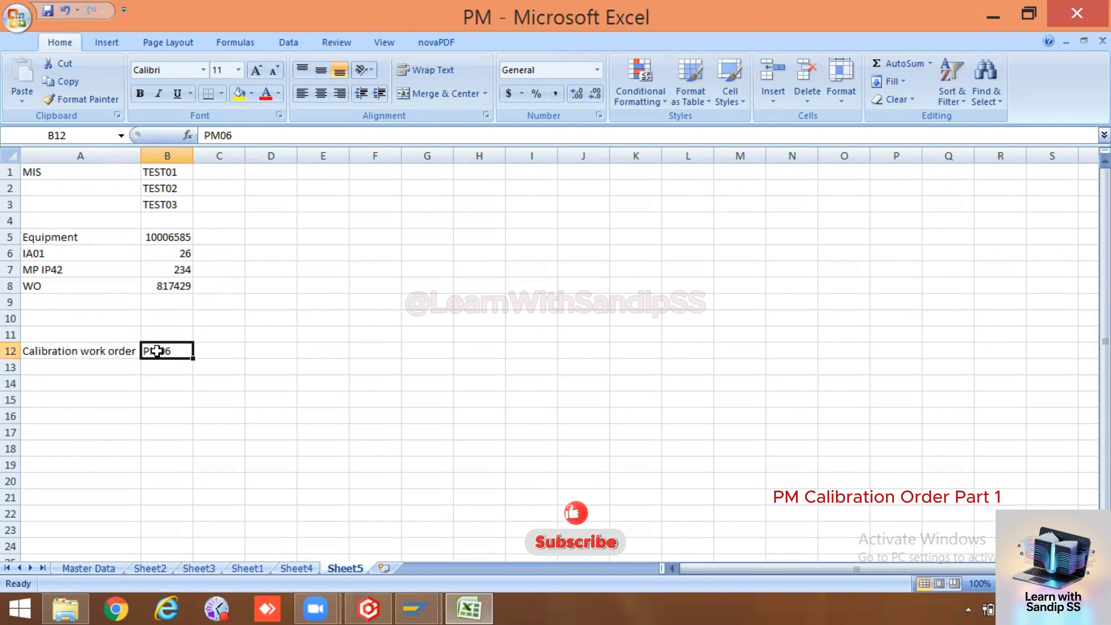
double_click(82, 369)
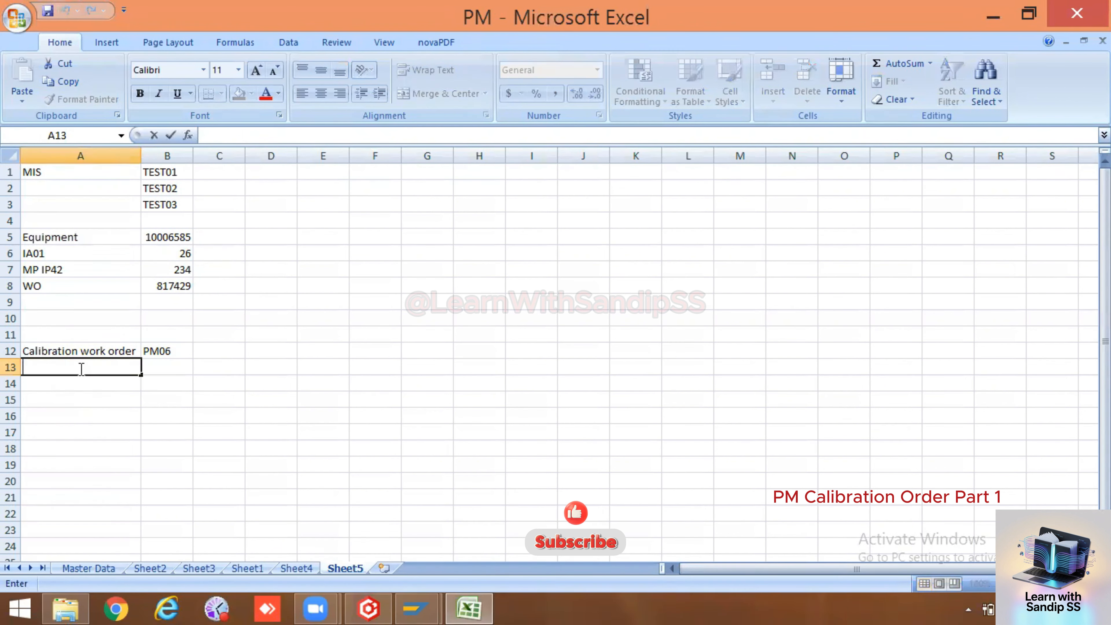
type("Settle")
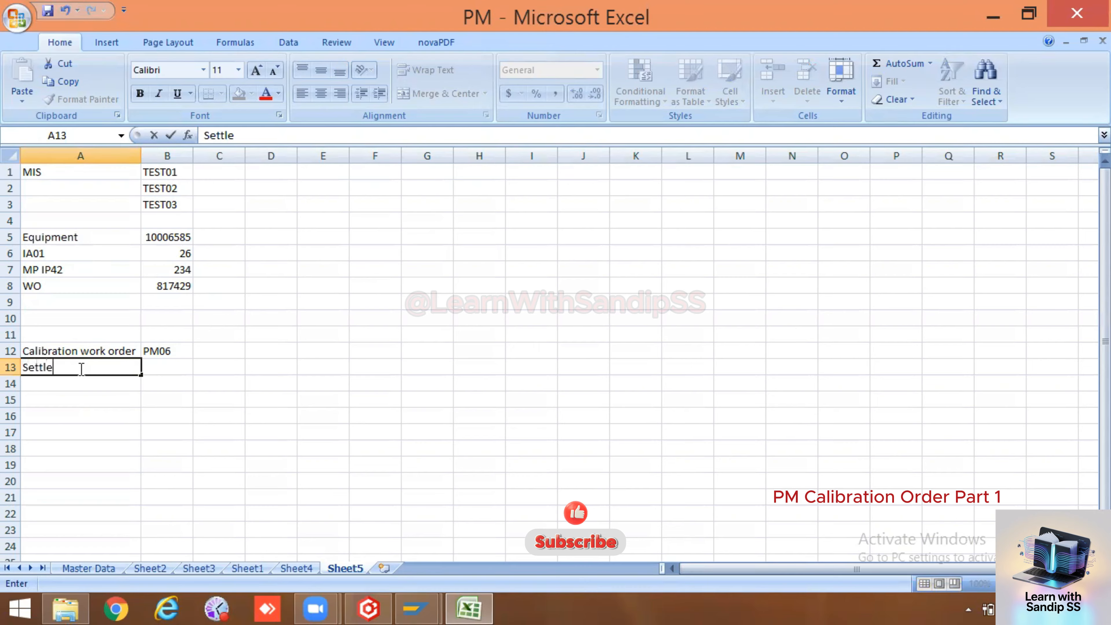
type("ment")
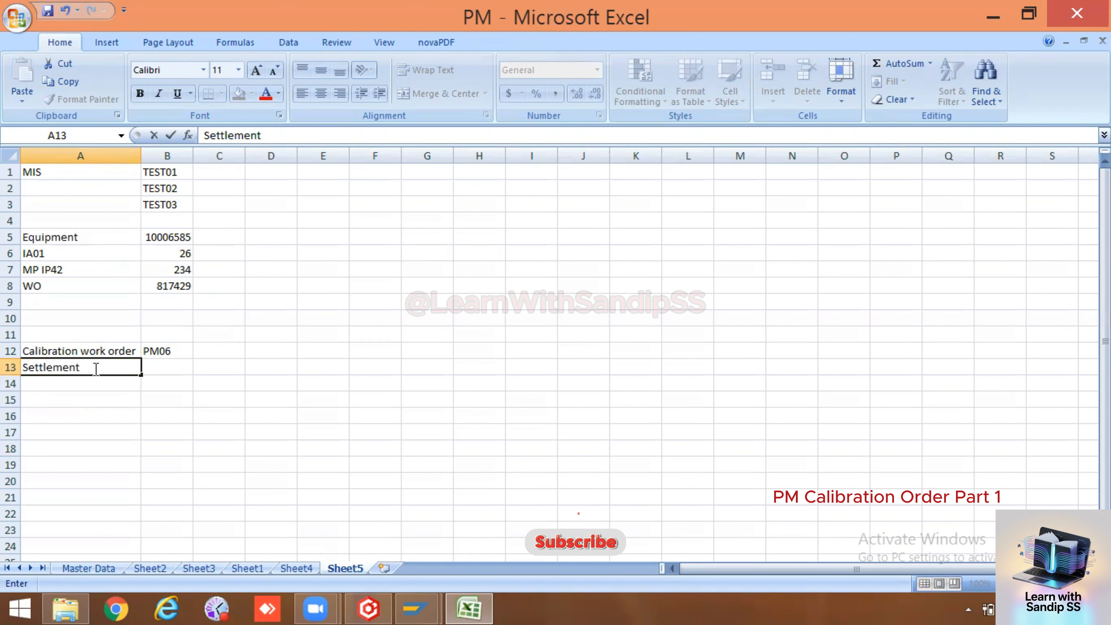
left_click(175, 370)
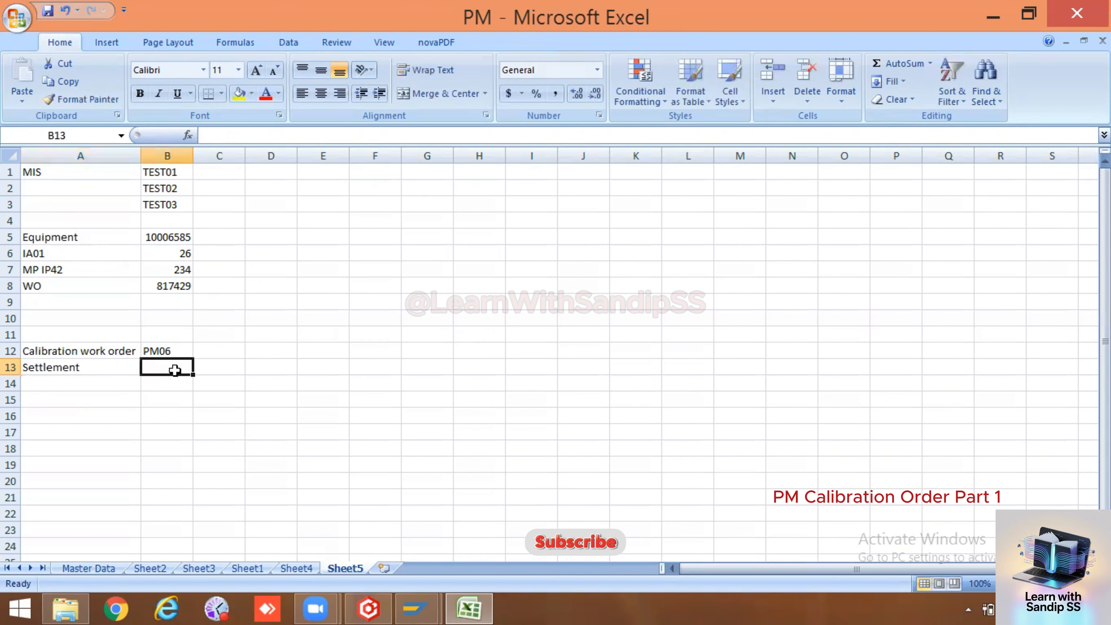
Enter Cost Center beside Settlement in B13 and auto-fit column B
type("Cpntro")
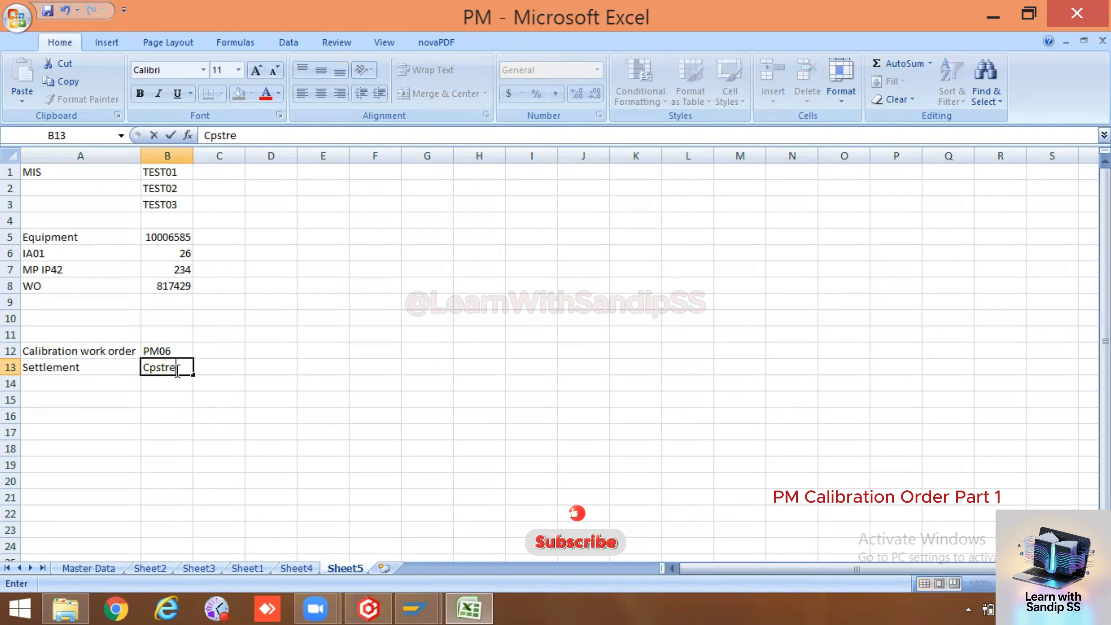
key("BackSpace")
key("BackSpace")
key("BackSpace")
key("BackSpace")
key("BackSpace")
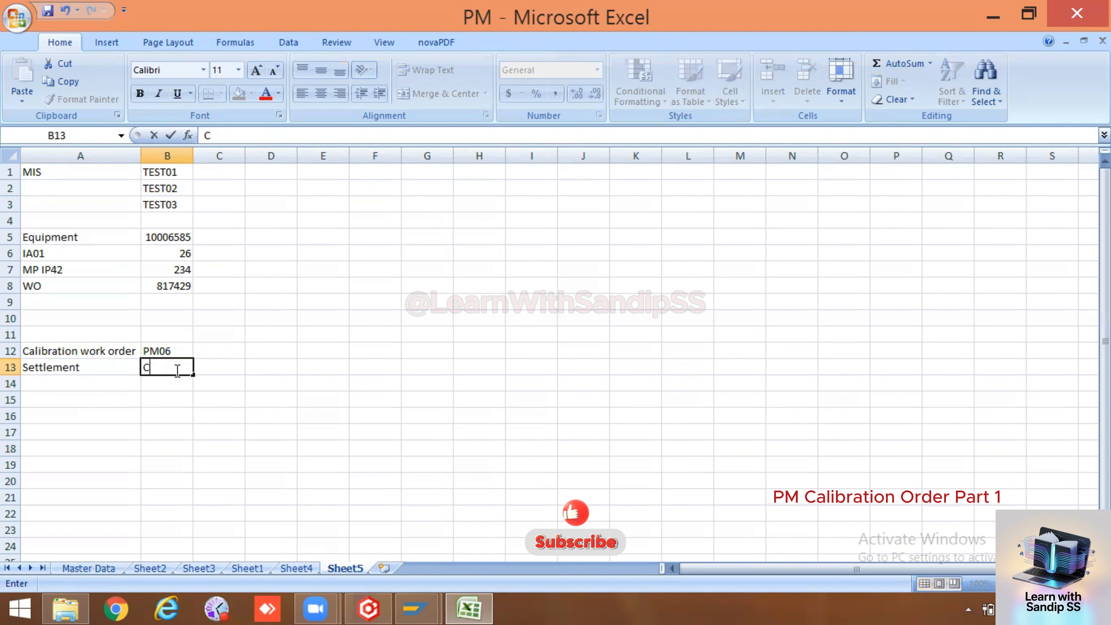
type("ostte")
key("BackSpace")
key("BackSpace")
type("Center")
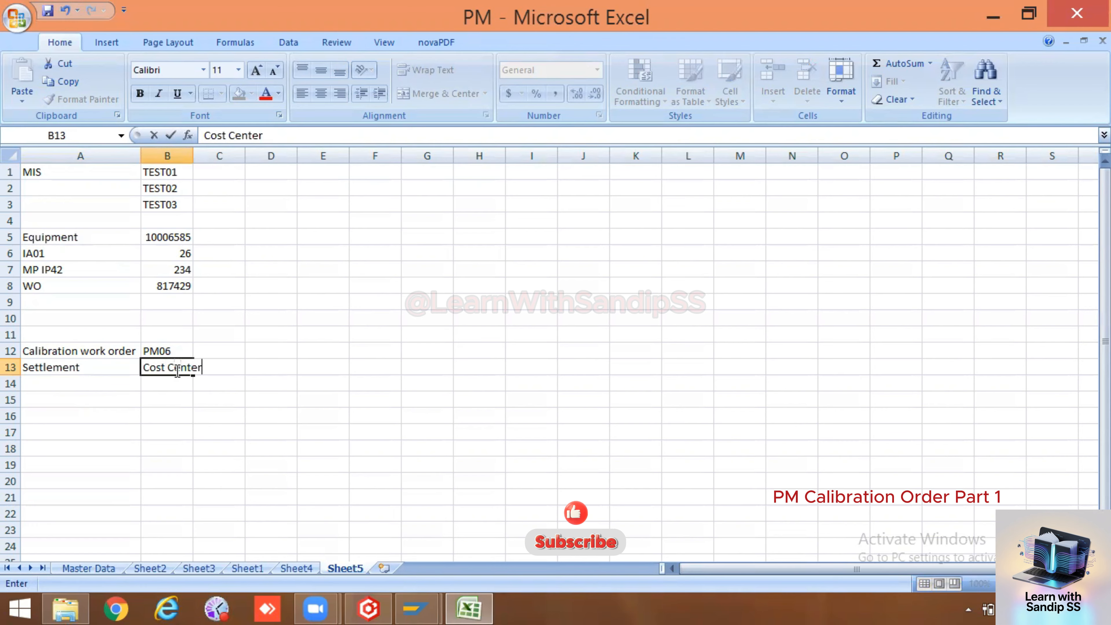
left_click(151, 416)
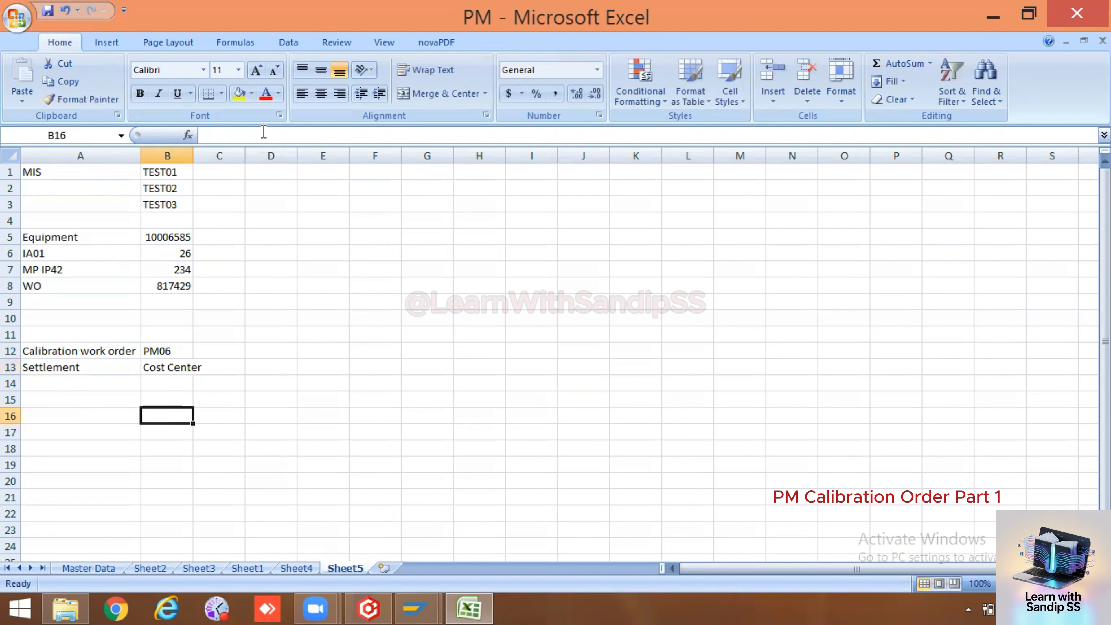
double_click(202, 147)
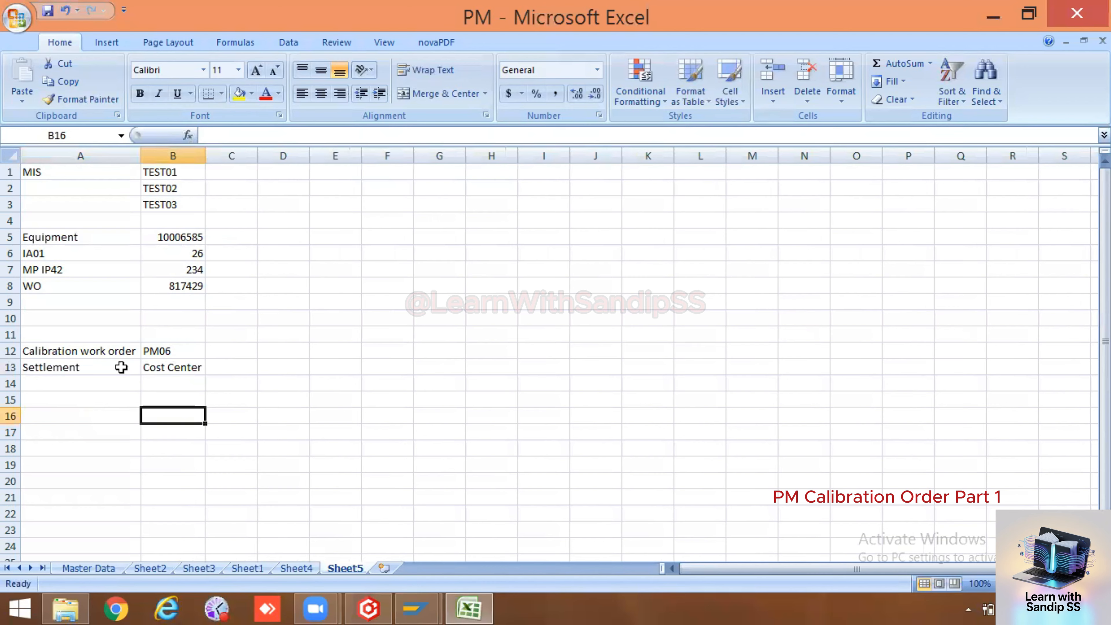
left_click(97, 383)
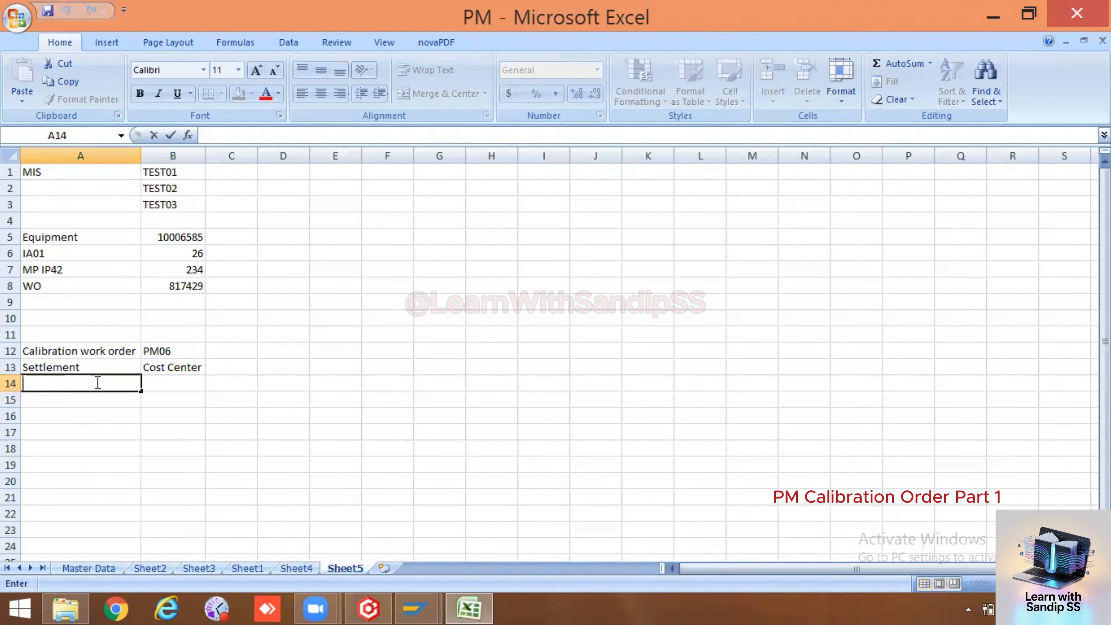
Add rows internal and External, with PM03 beside External
type("internal")
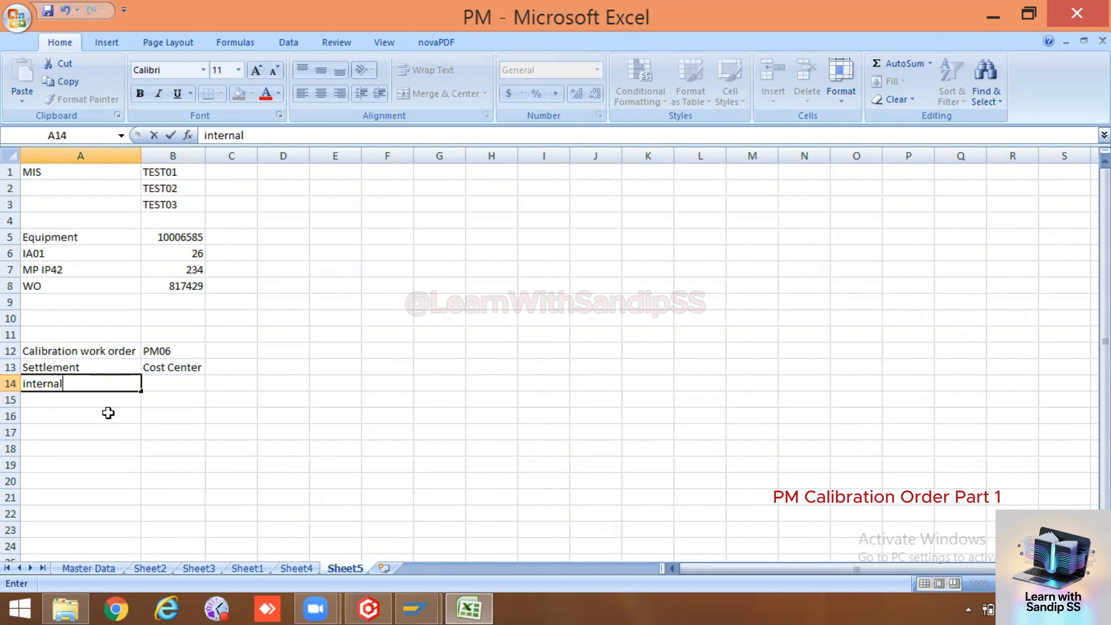
left_click(95, 401)
type("Ex")
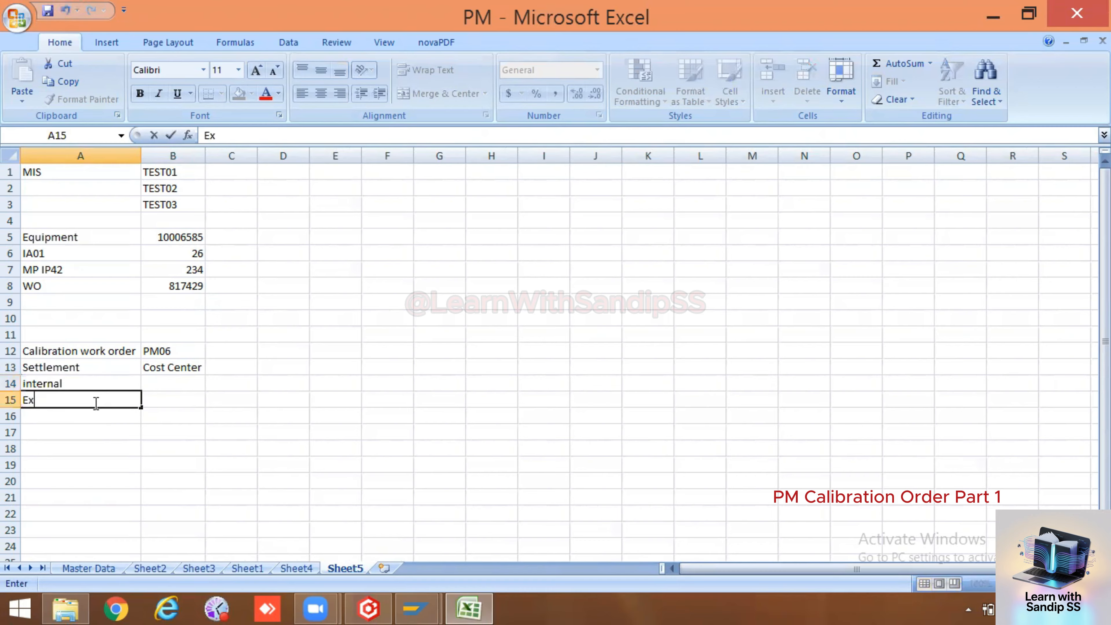
type("ternal")
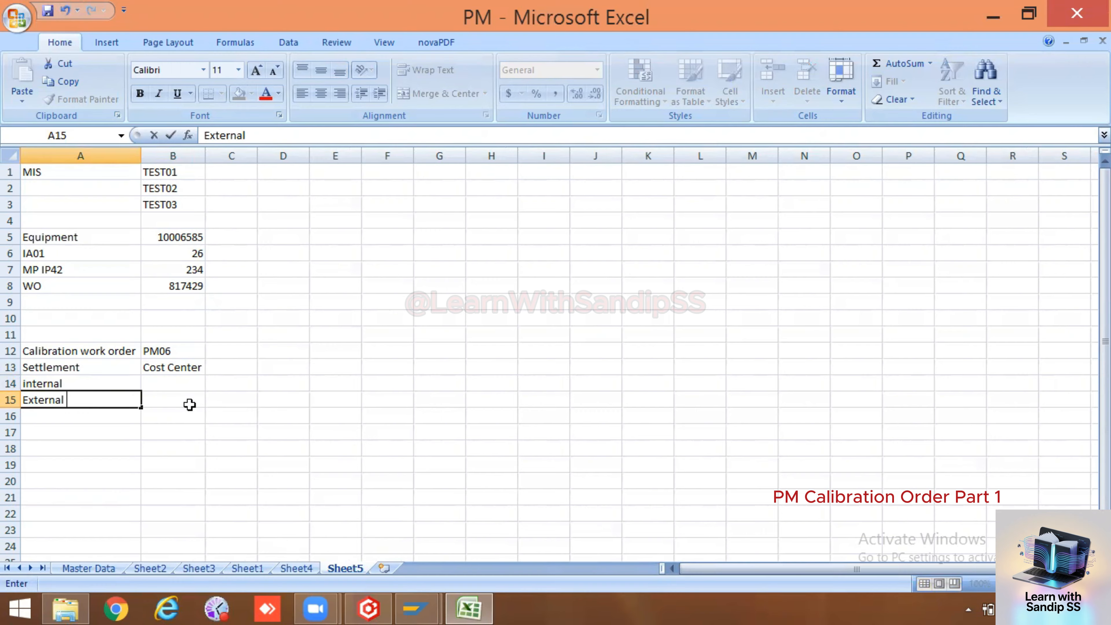
left_click(175, 398)
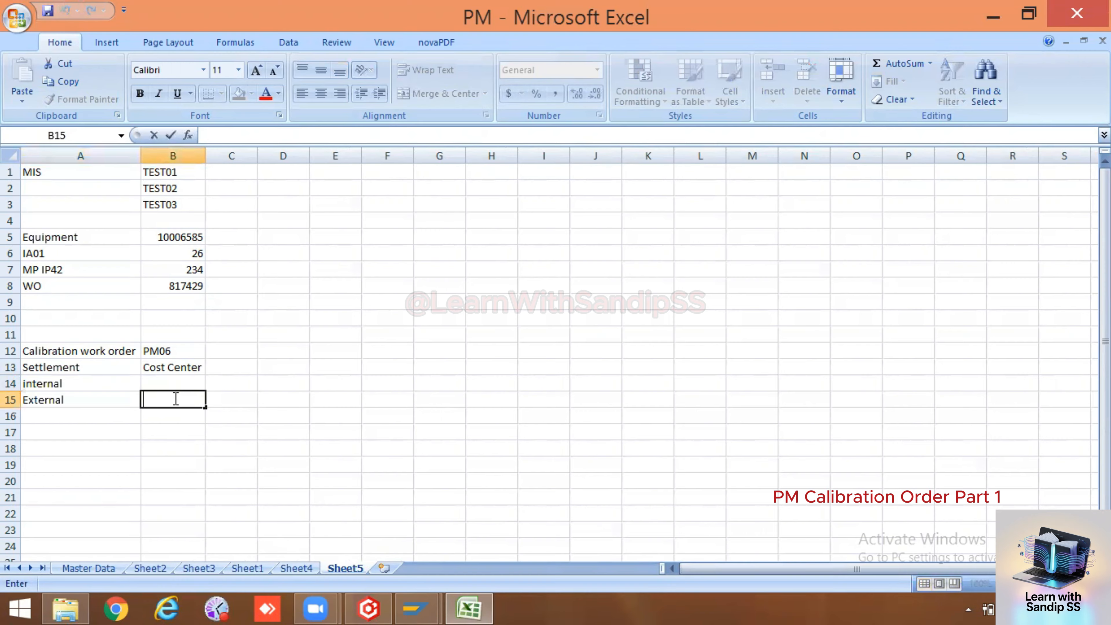
type("PM03")
left_click(192, 467)
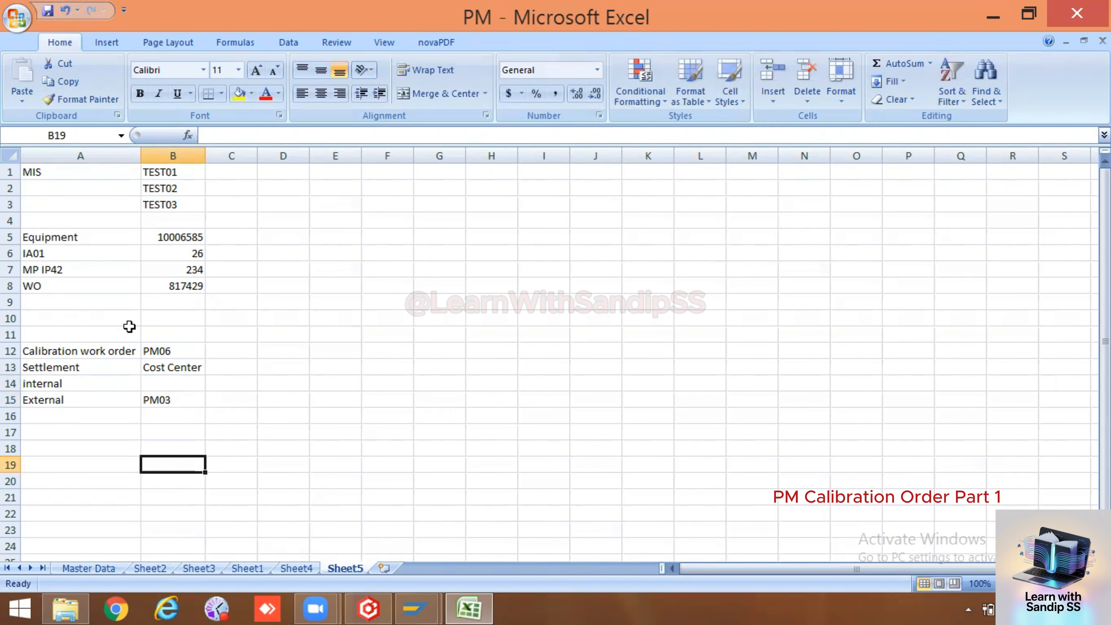
Review the new rows and select the Calibration work order row across A12:B12
left_click(154, 350)
left_click(65, 352)
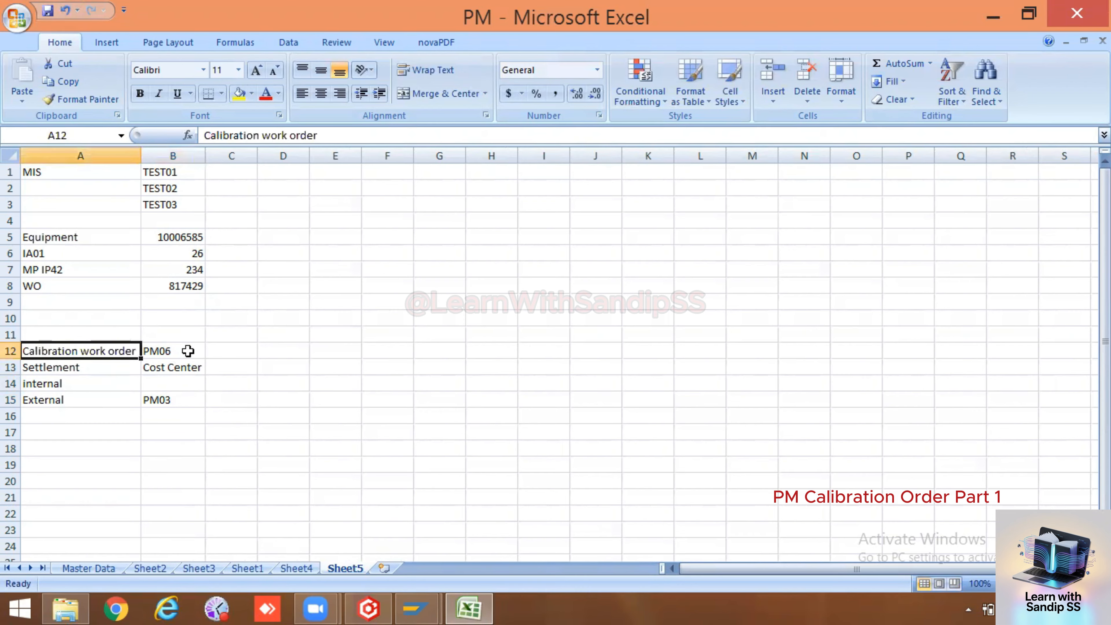
left_click(188, 351)
left_click(180, 398)
left_click(55, 396)
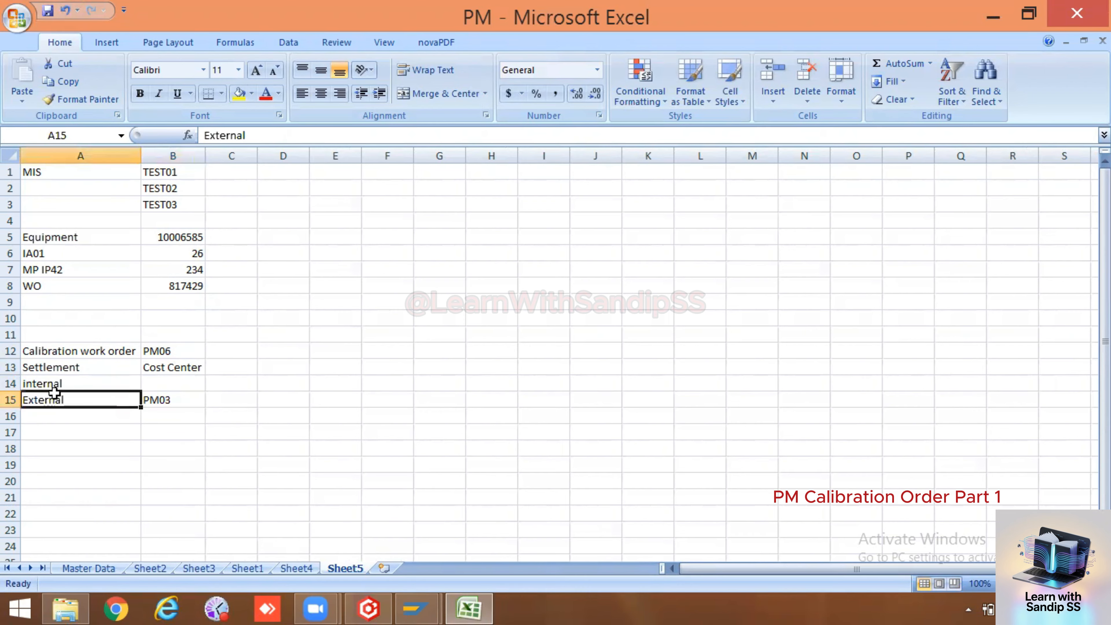
left_click(55, 385)
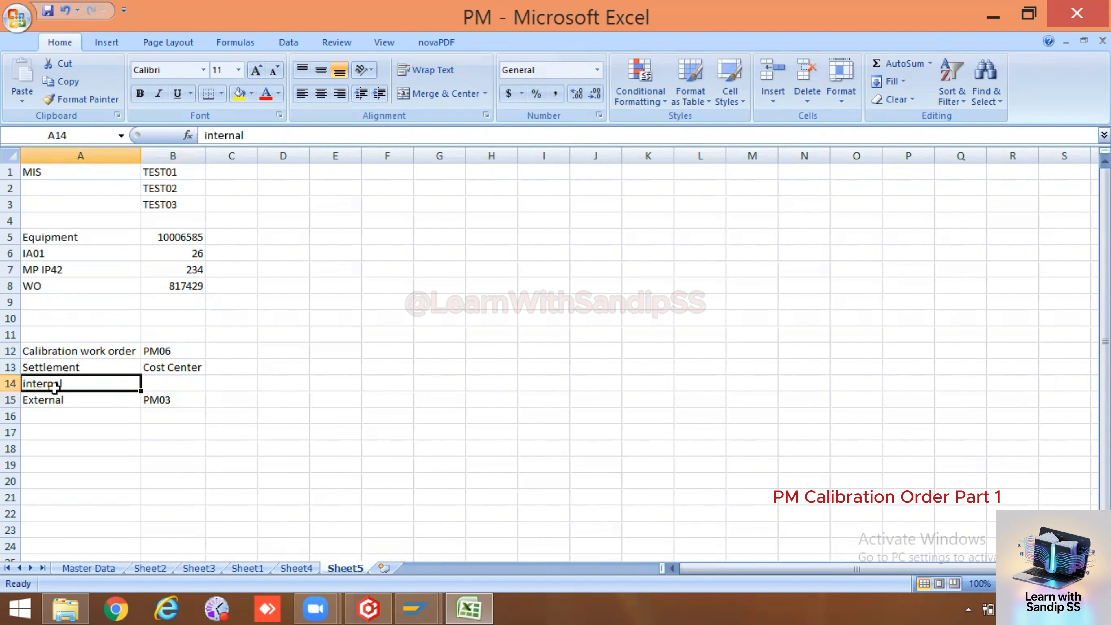
double_click(166, 388)
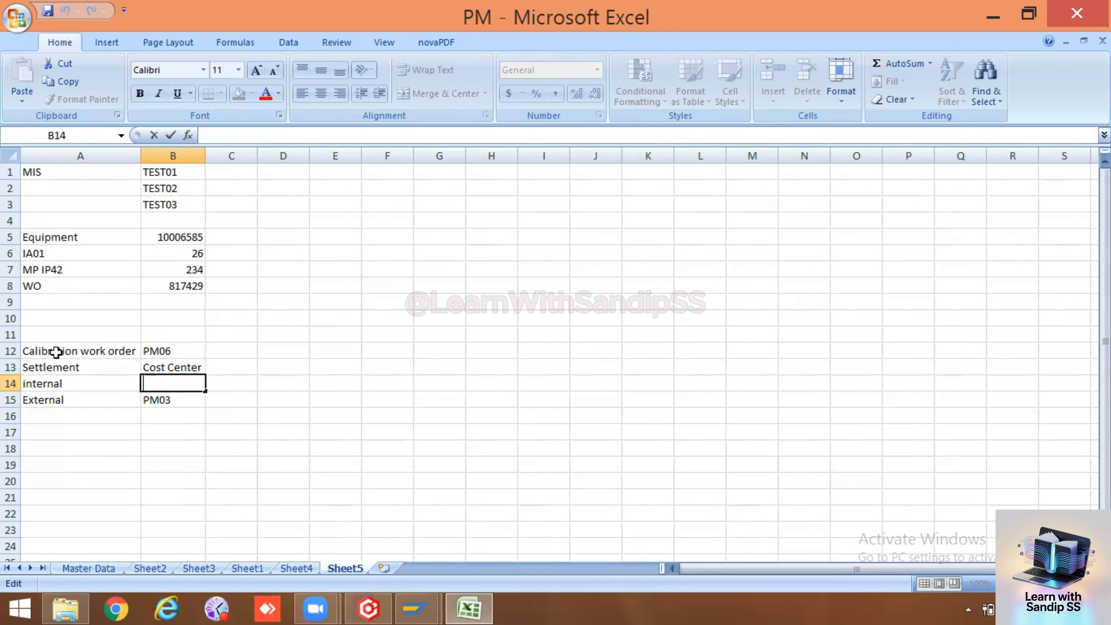
left_click_drag(55, 352, 180, 351)
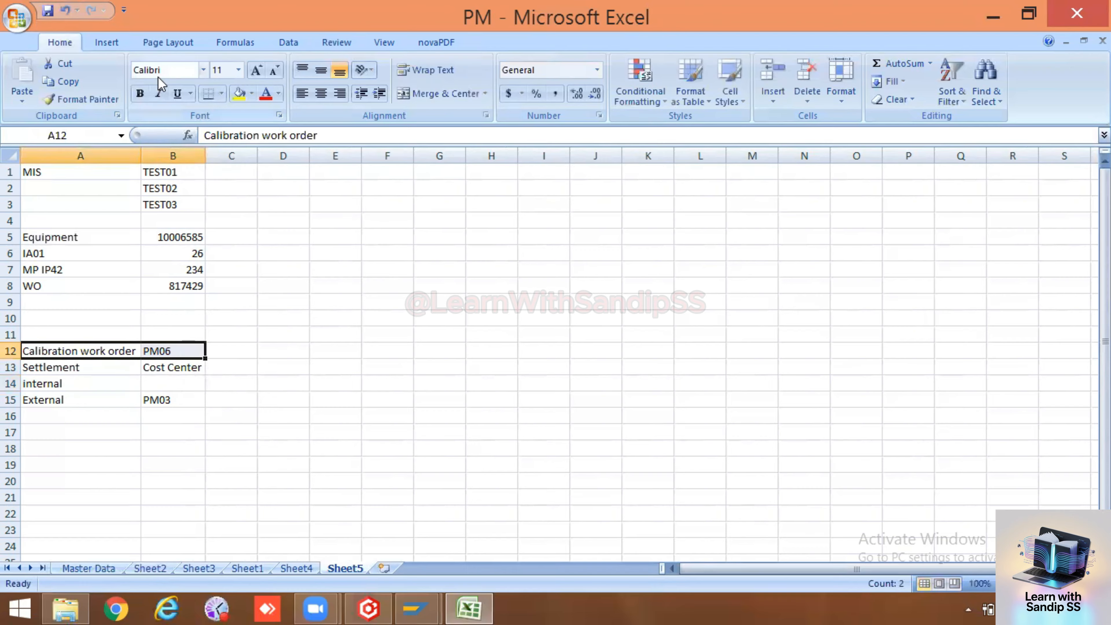
Fill the Calibration work order row yellow and note 'Integration in between PM & QM' in C12
left_click(239, 93)
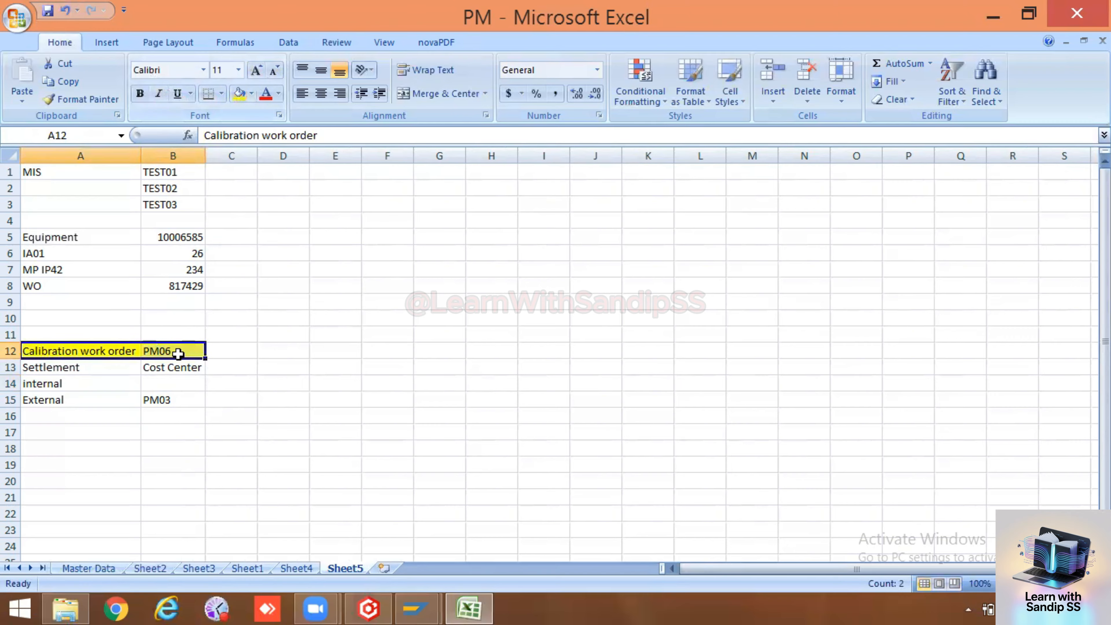
left_click(245, 396)
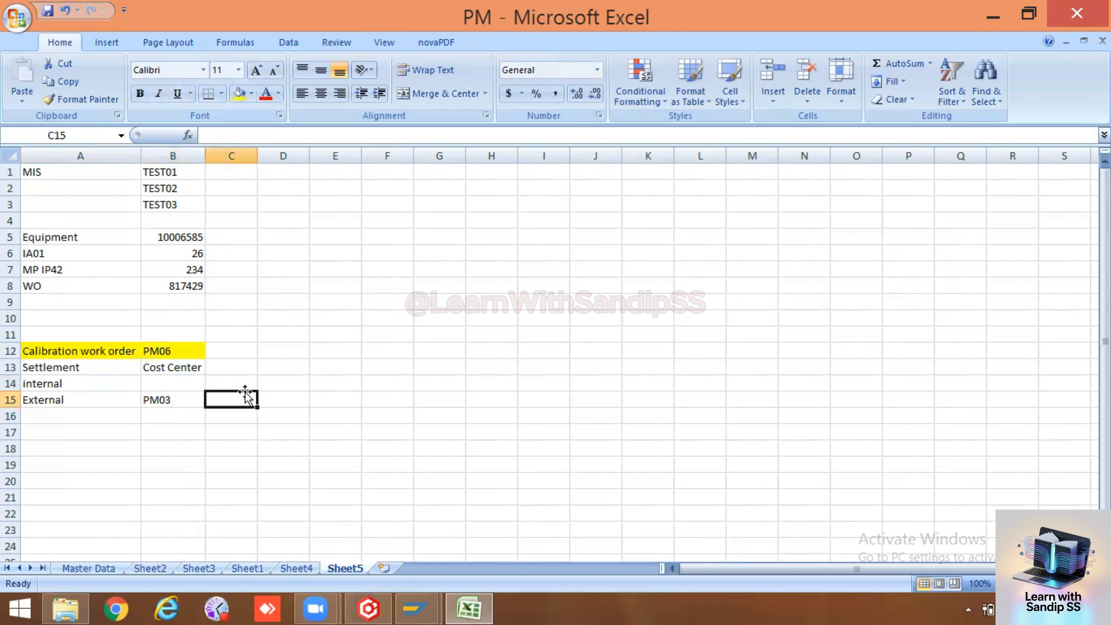
double_click(243, 352)
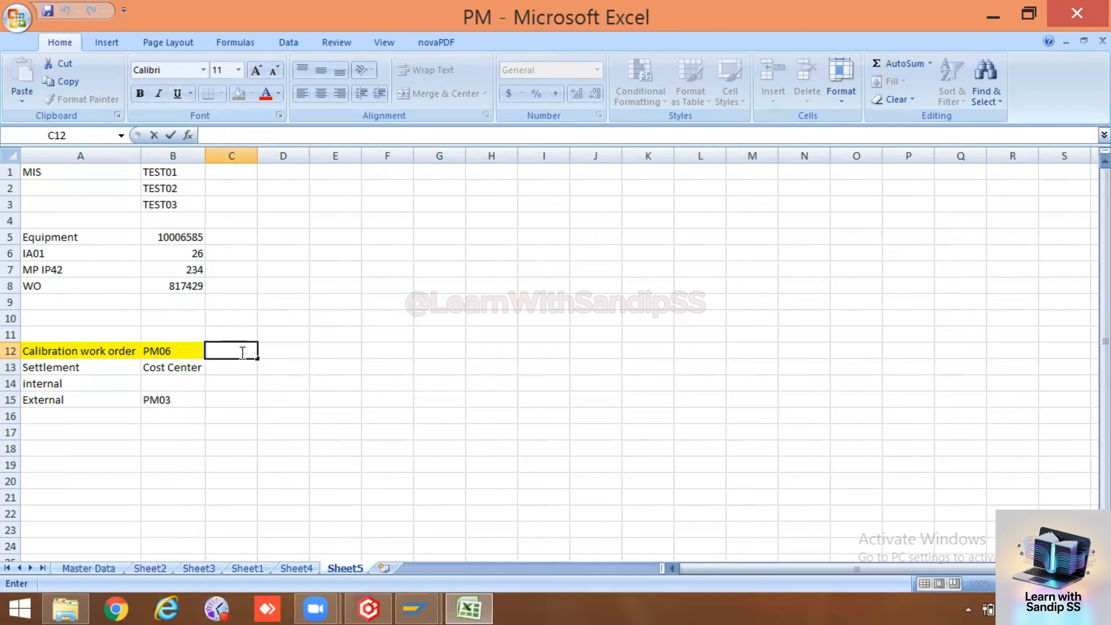
type("INtern")
key("BackSpace")
key("BackSpace")
key("BackSpace")
key("BackSpace")
key("BackSpace")
type("nter")
key("BackSpace")
type("gration ")
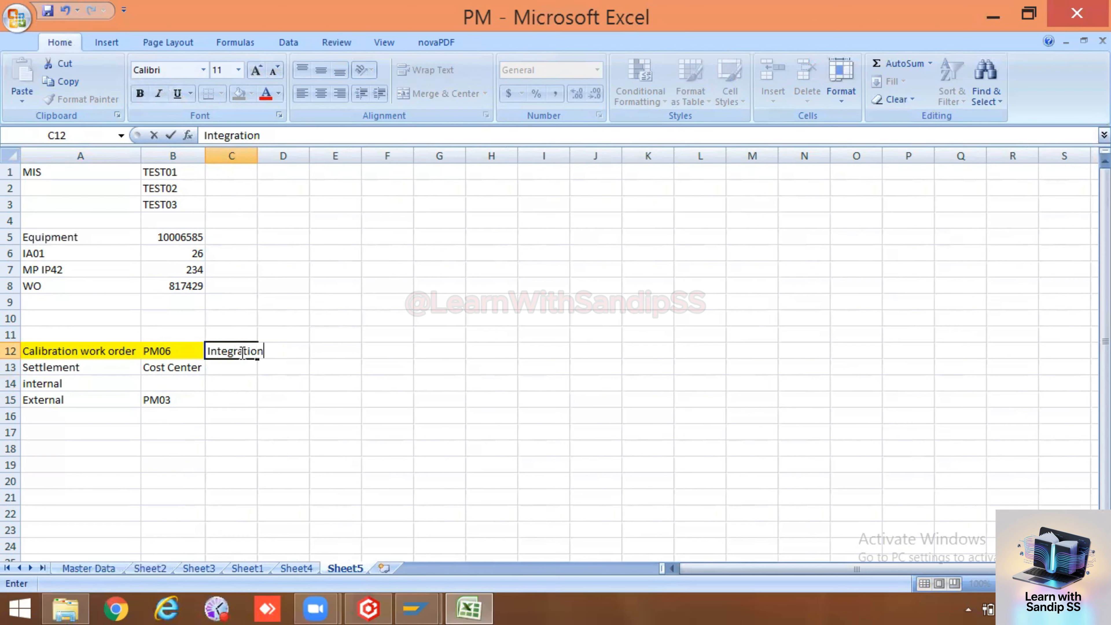
type("in")
key("BackSpace")
key("BackSpace")
type("in between PM")
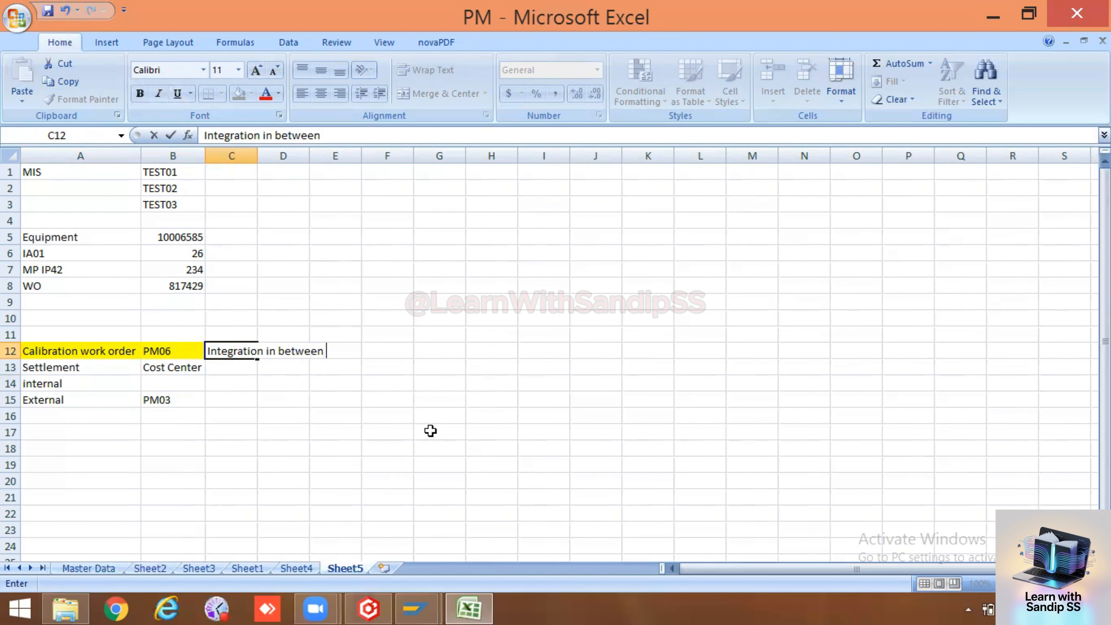
type(" & W")
key("BackSpace")
type("QM")
Auto-fit column C so the note fits
left_click(430, 431)
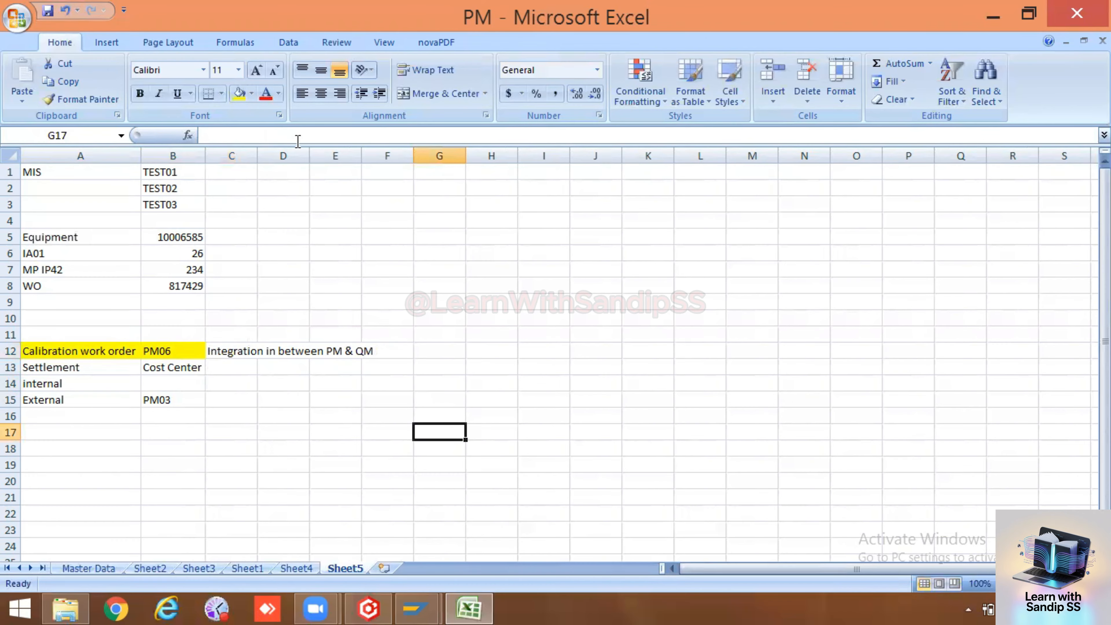
double_click(256, 155)
left_click(295, 429)
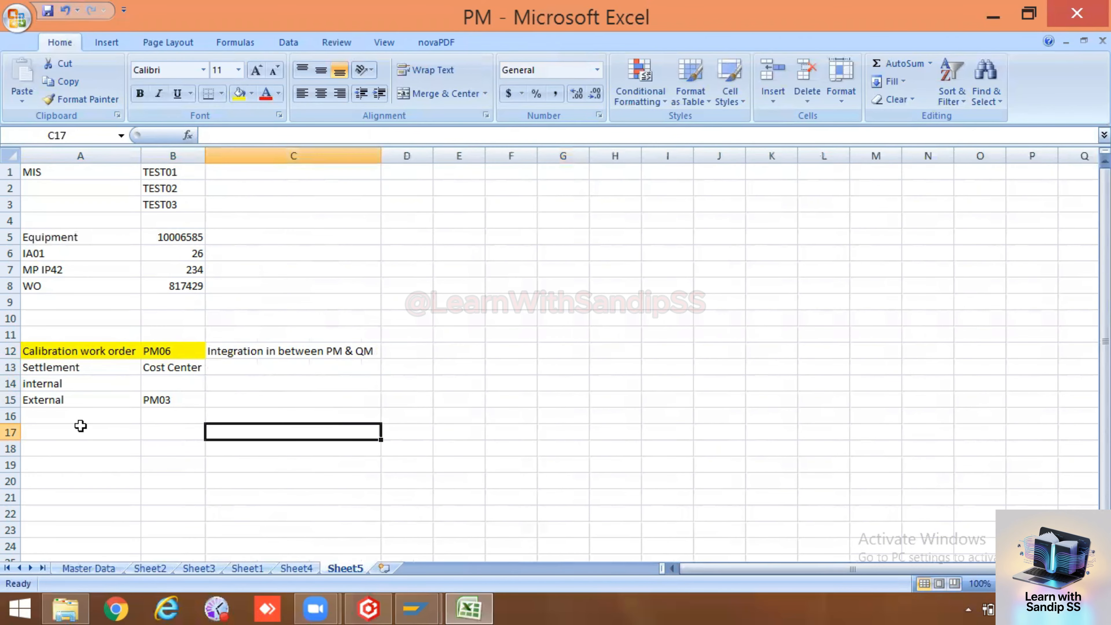
Enter Equipment in A17, removing the stray brackets
double_click(73, 431)
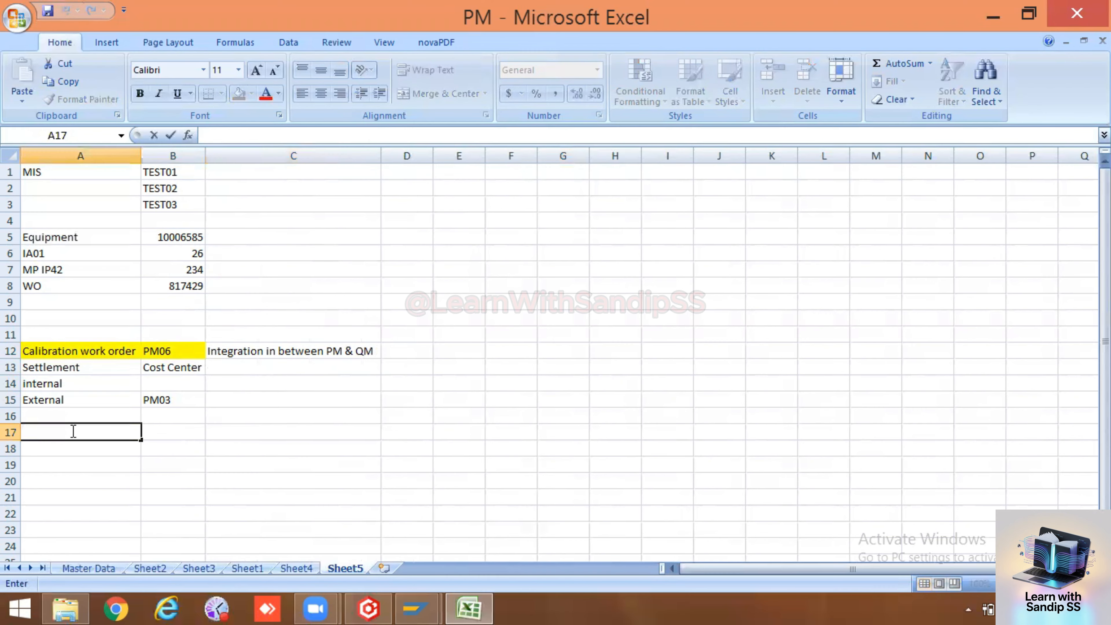
type("Equipment")
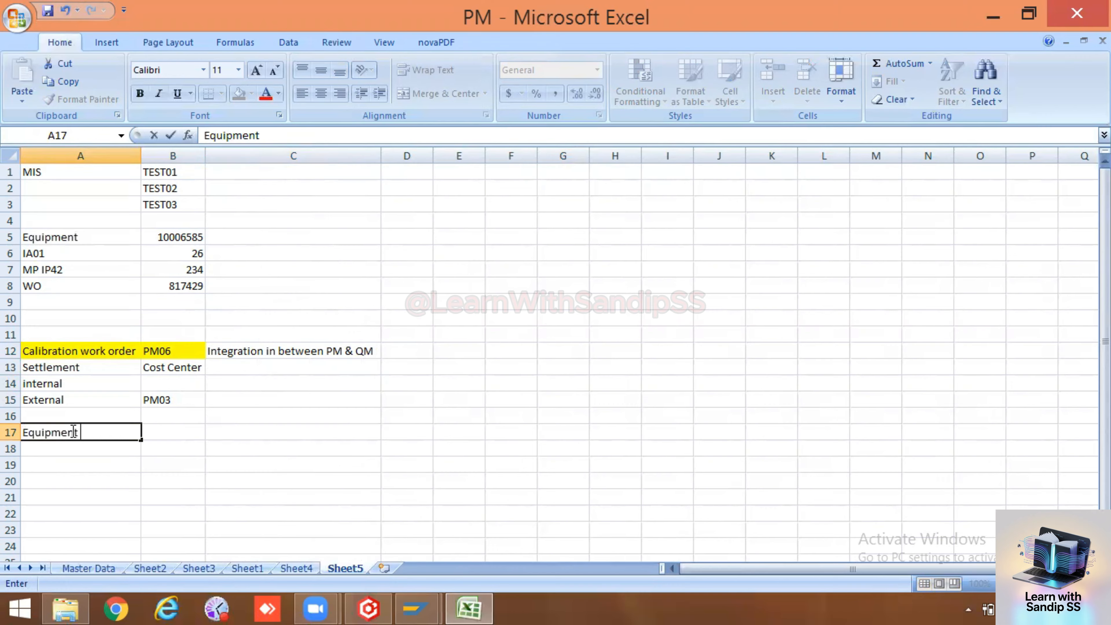
type(" ()")
key("shift+Home")
type("C")
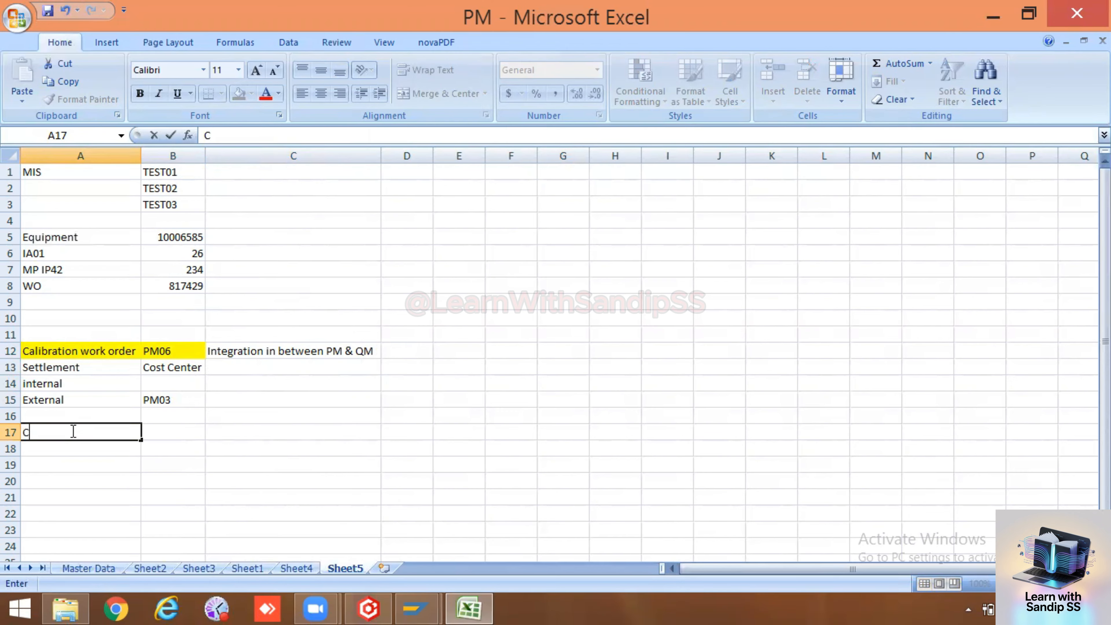
key("ctrl+z")
left_click(111, 441)
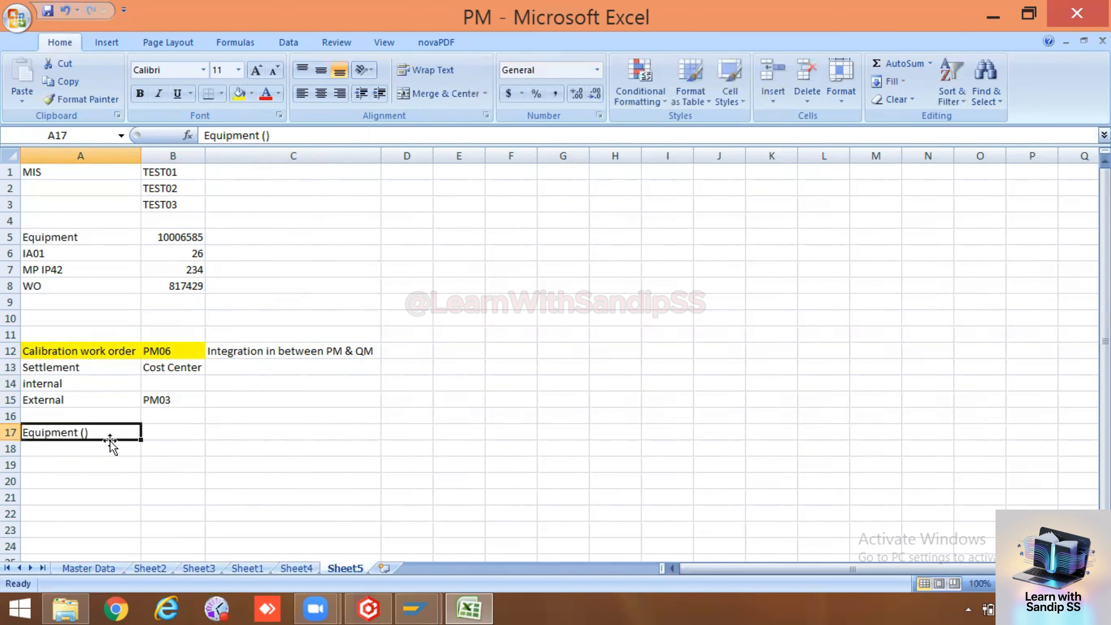
double_click(101, 433)
key("BackSpace")
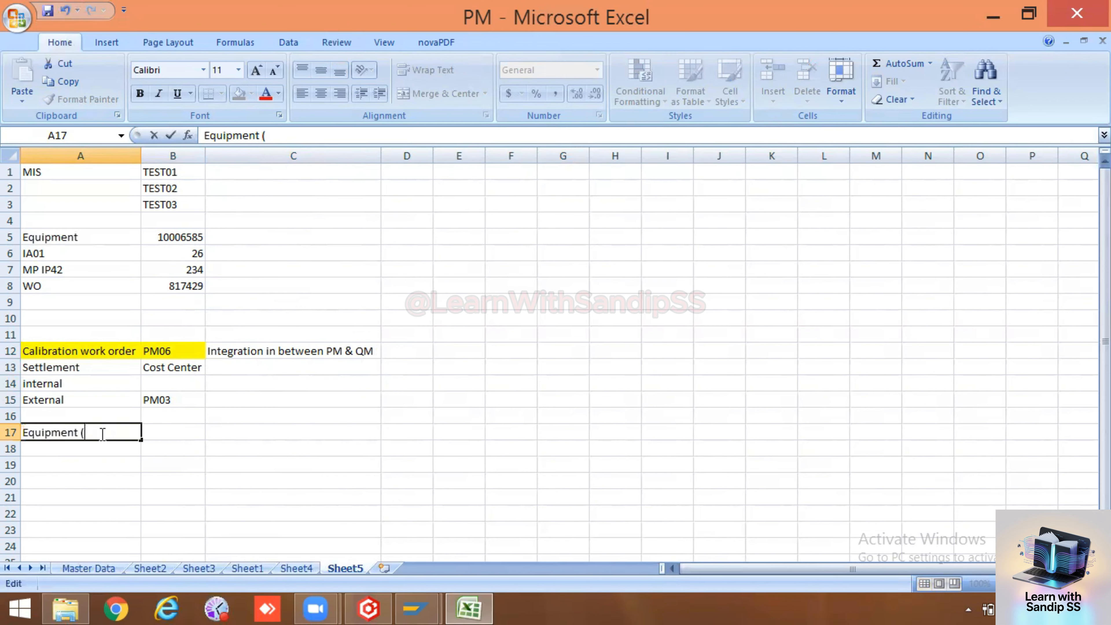
key("BackSpace")
key("BackSpace")
Enter Compressor in B17 and return to the SAP functional location window
left_click(156, 432)
key("BackSpace")
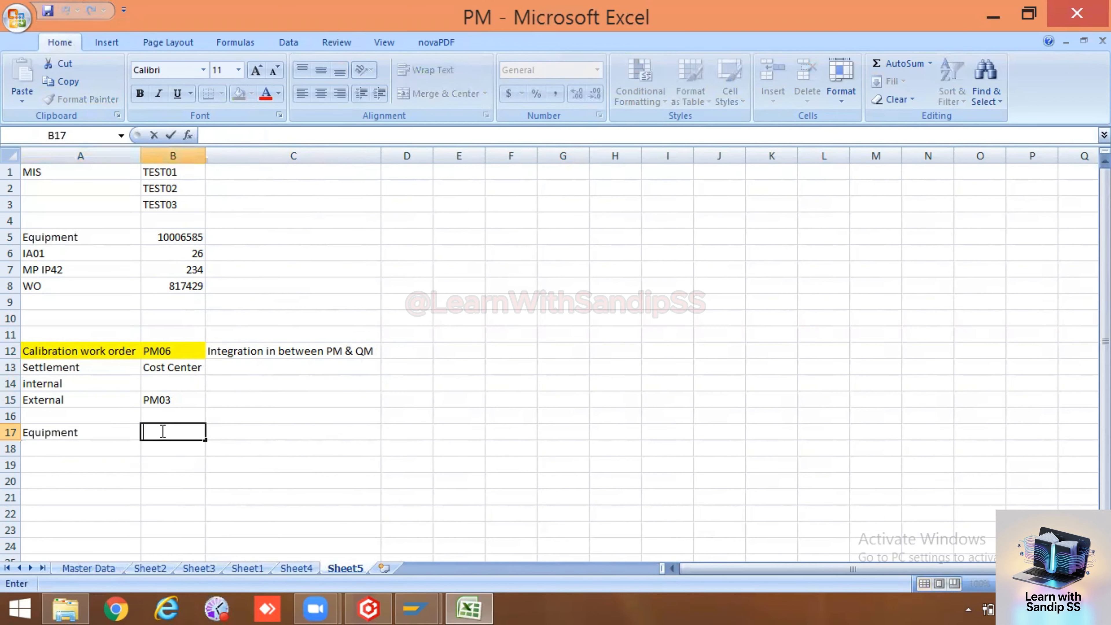
type("Compre")
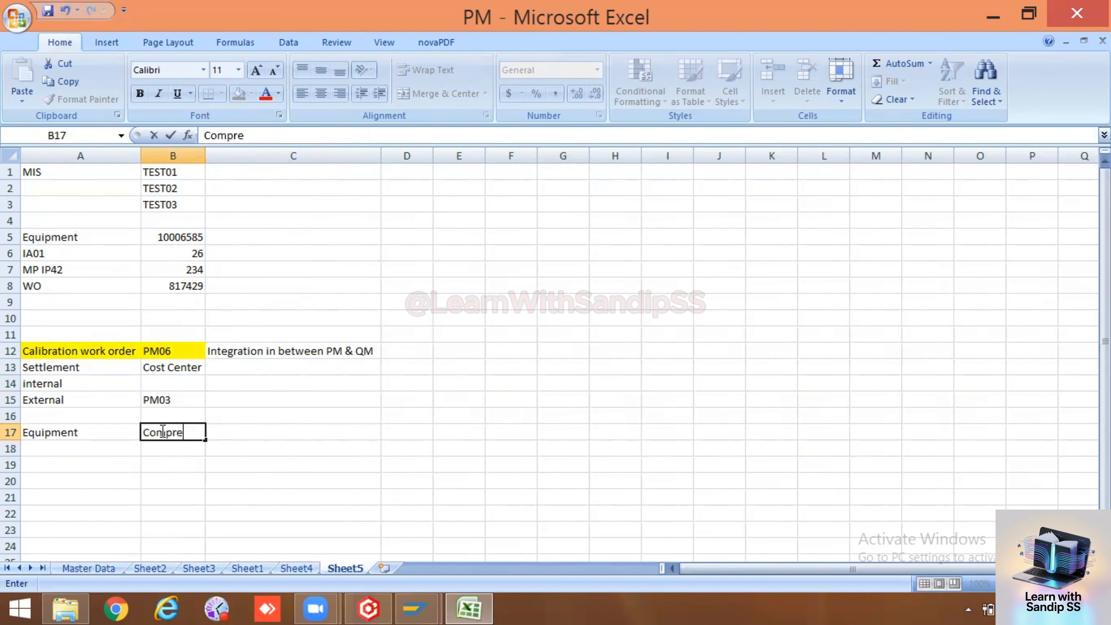
type("ssor")
left_click(176, 464)
mouse_move(418, 608)
left_click(466, 552)
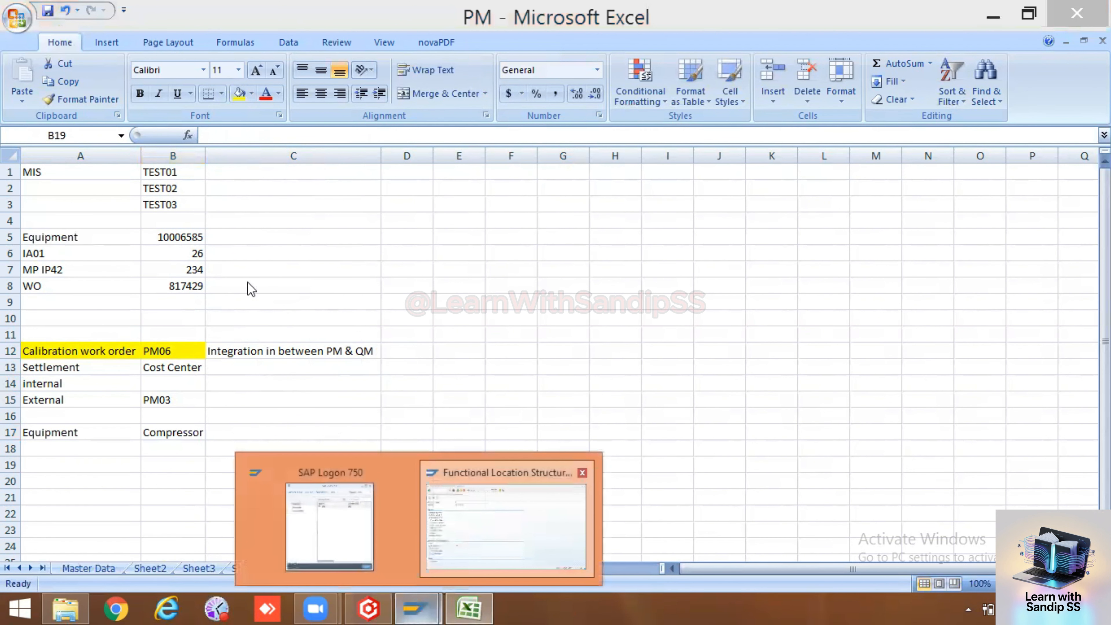
Display TA1's structure with installed equipment and equipment hierarchy, 5 levels below
left_click(239, 130)
left_click(232, 139)
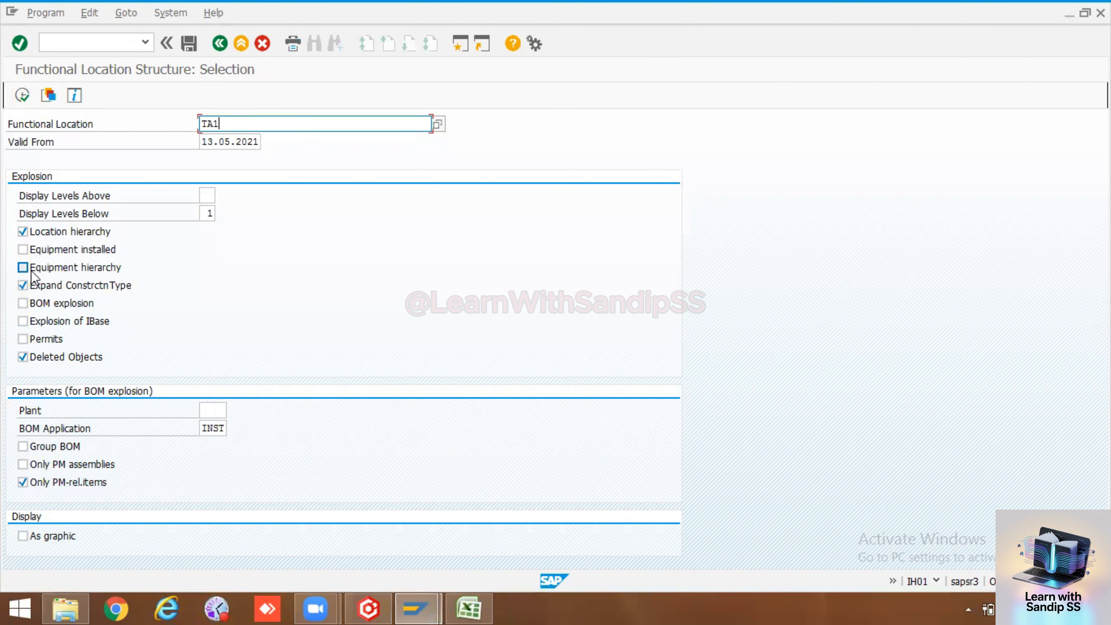
left_click(22, 249)
left_click(22, 267)
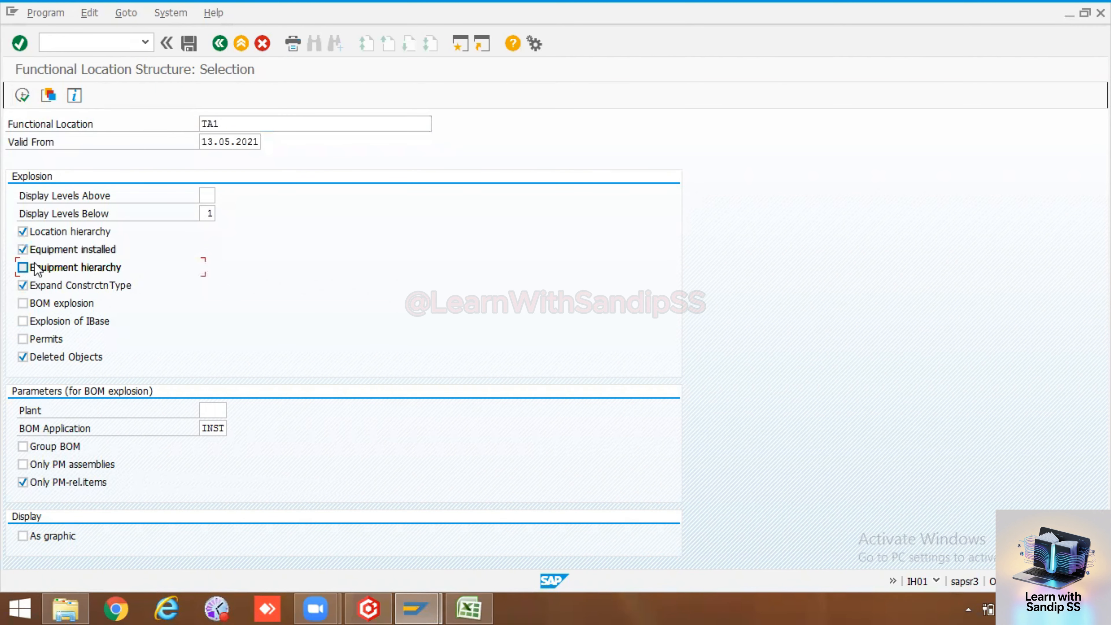
double_click(209, 213)
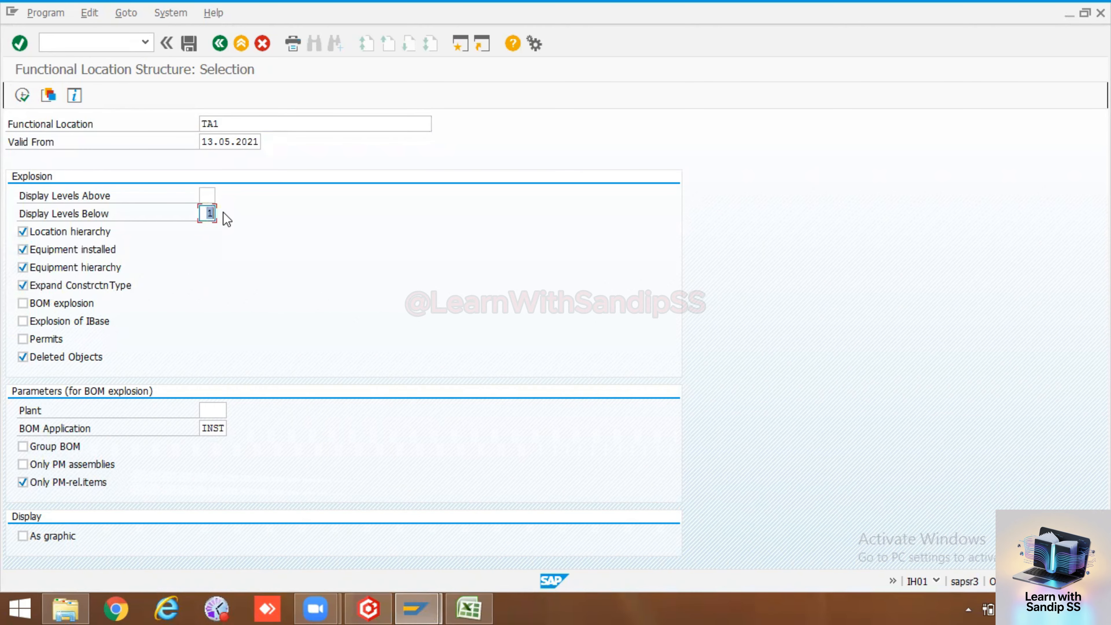
type("5")
left_click(22, 95)
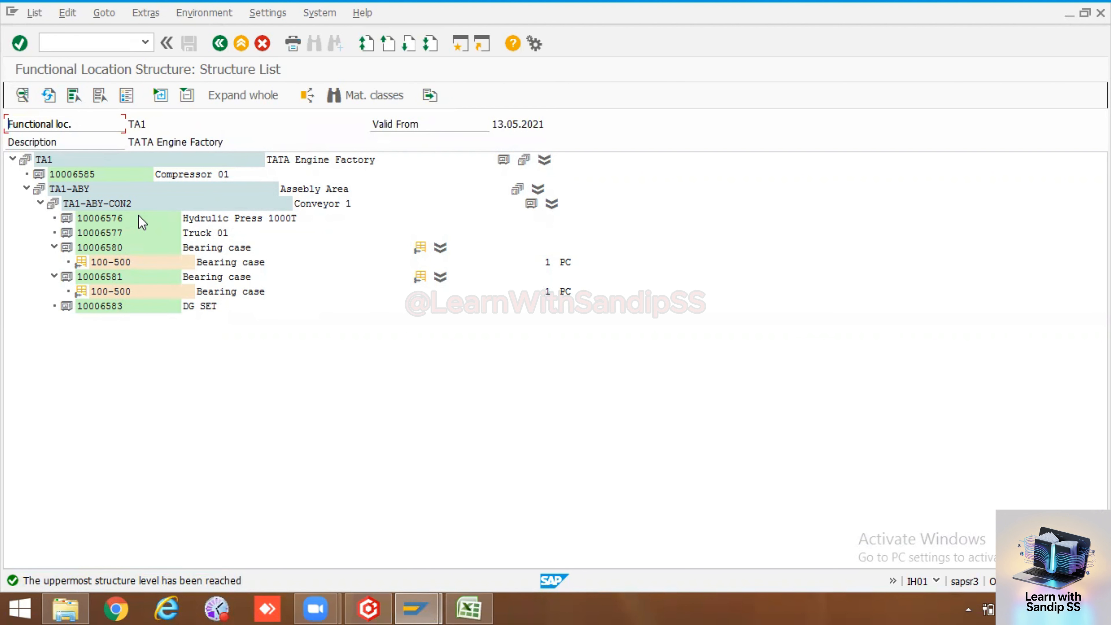
Select conveyor TA1-ABY-CON2 and open Display Equipment with /oiw03
left_click(101, 204)
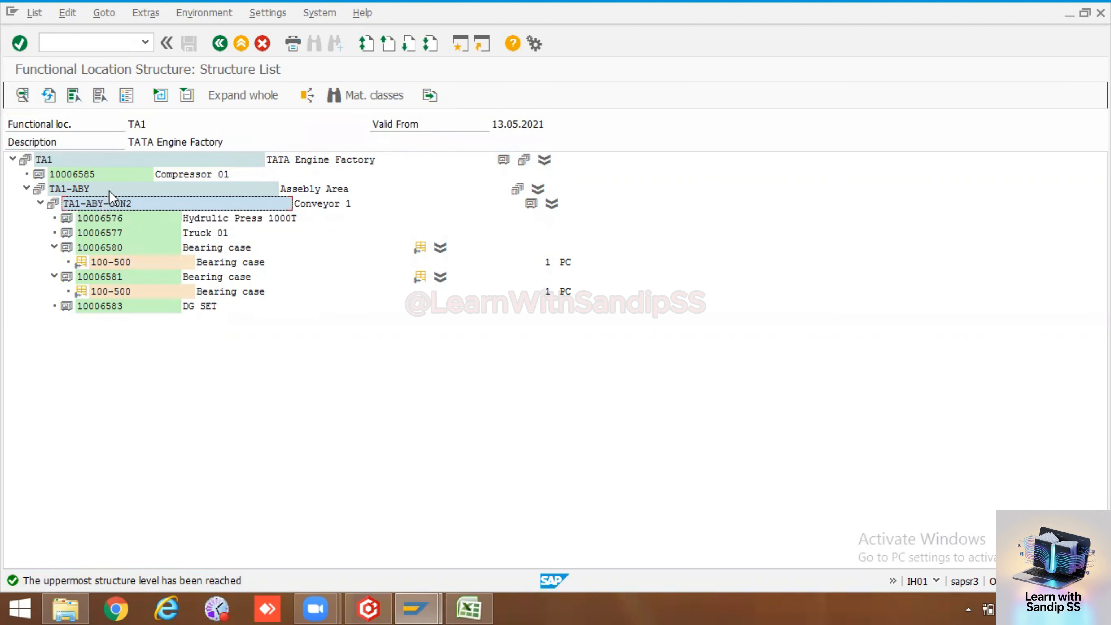
left_click(75, 42)
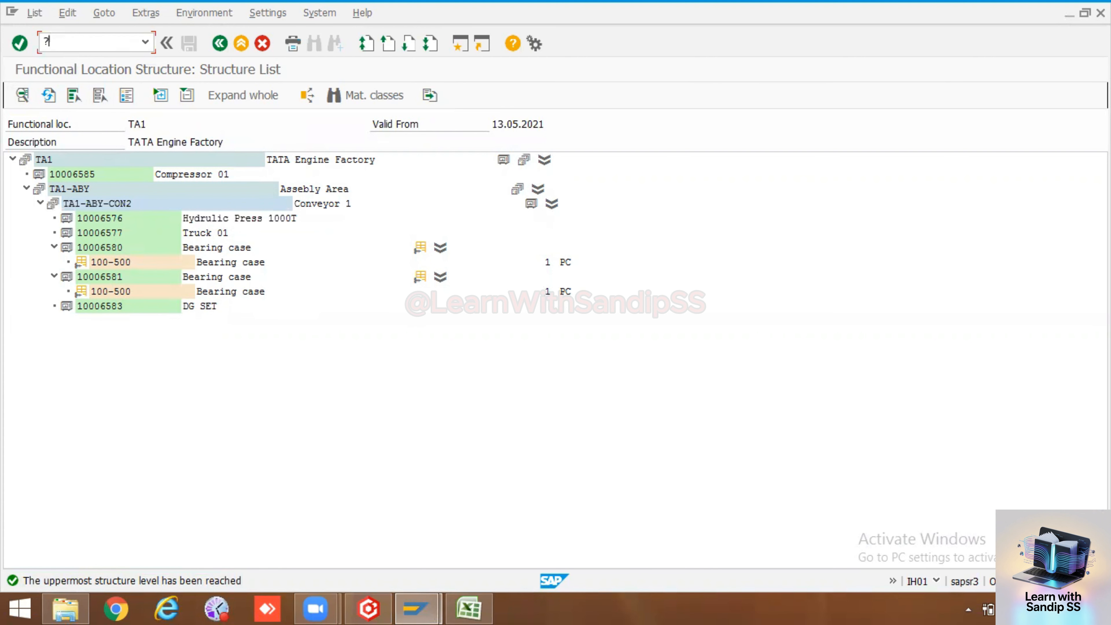
type("/o")
type("iw03")
key("Return")
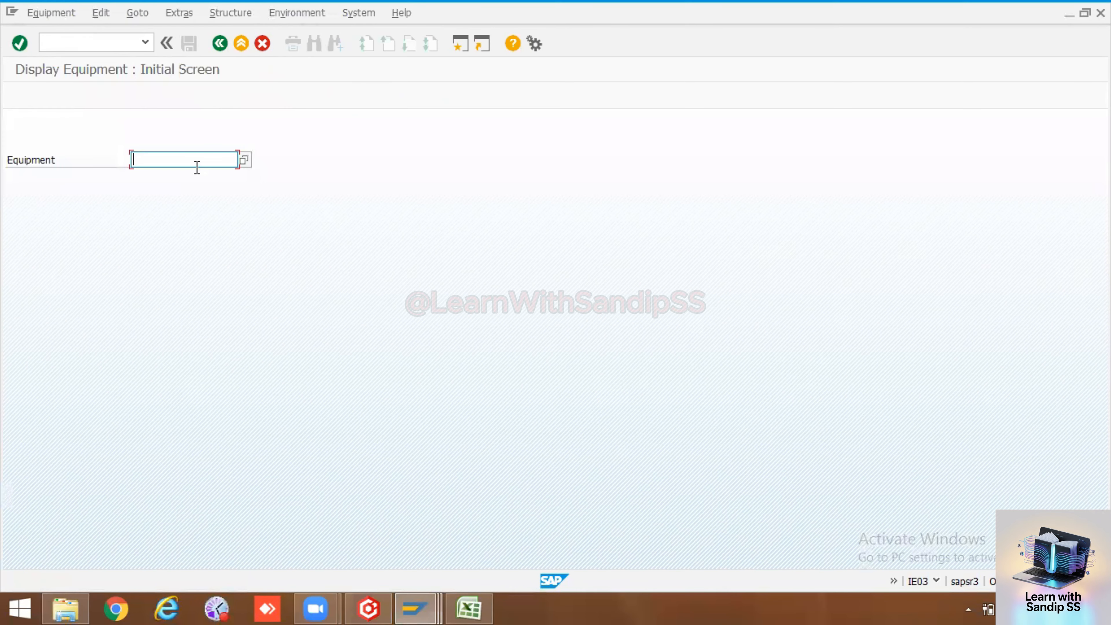
Start a new equipment record via /nie01 with description Compressor
left_click(87, 41)
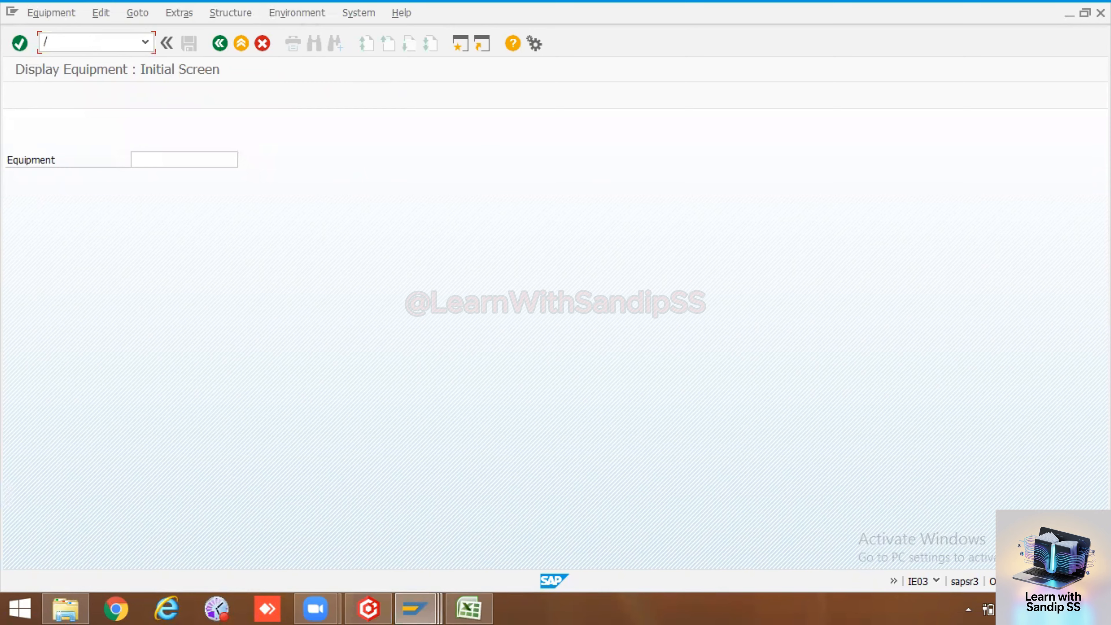
type("/nie01")
key("Return")
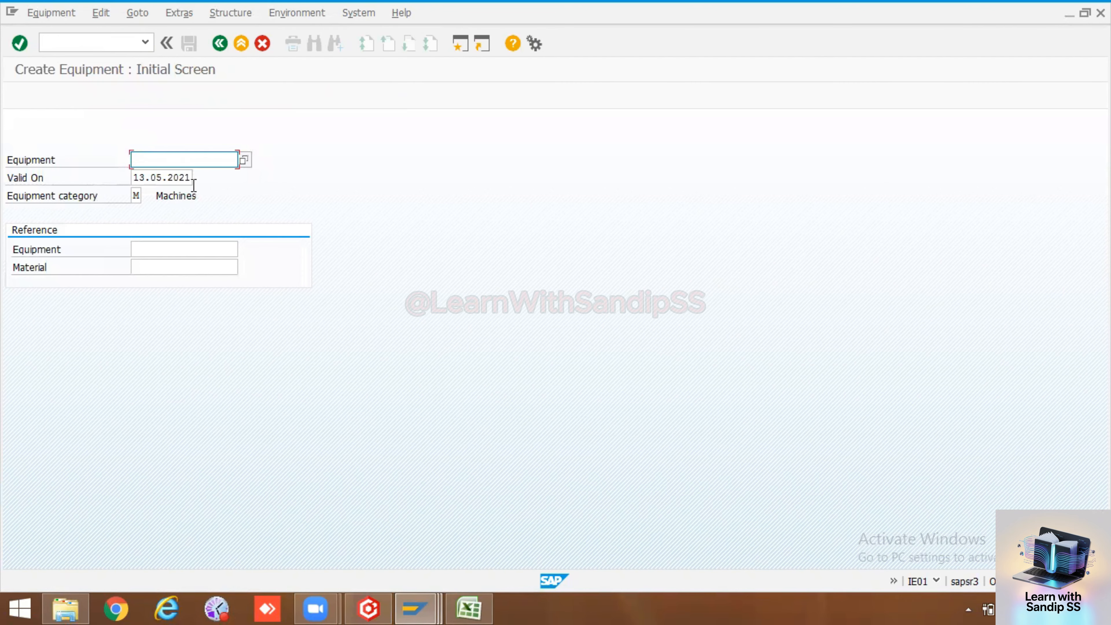
key("Return")
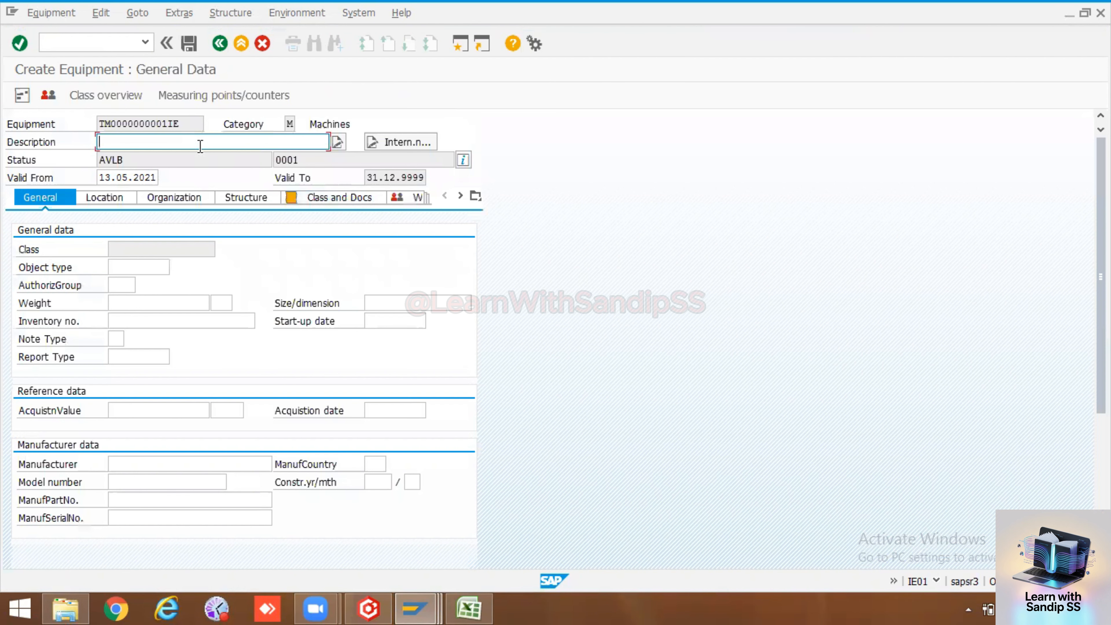
type("Con")
key("BackSpace")
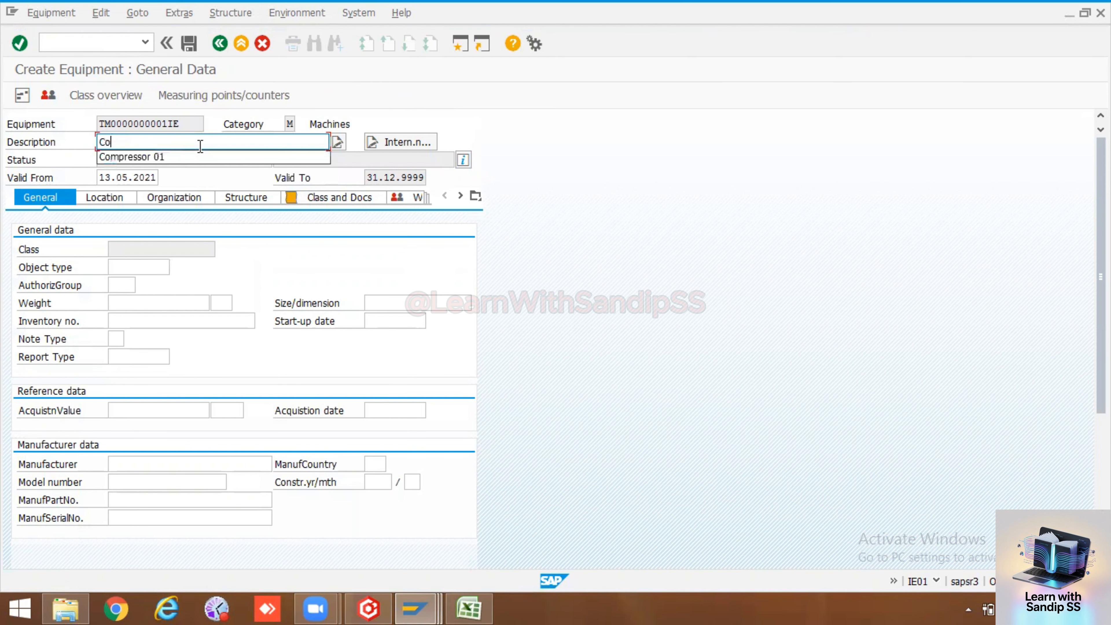
type("mpressor")
key("Return")
Set object type 1008 Compressor and authorization group 3000 MAINTENANCE
left_click(144, 266)
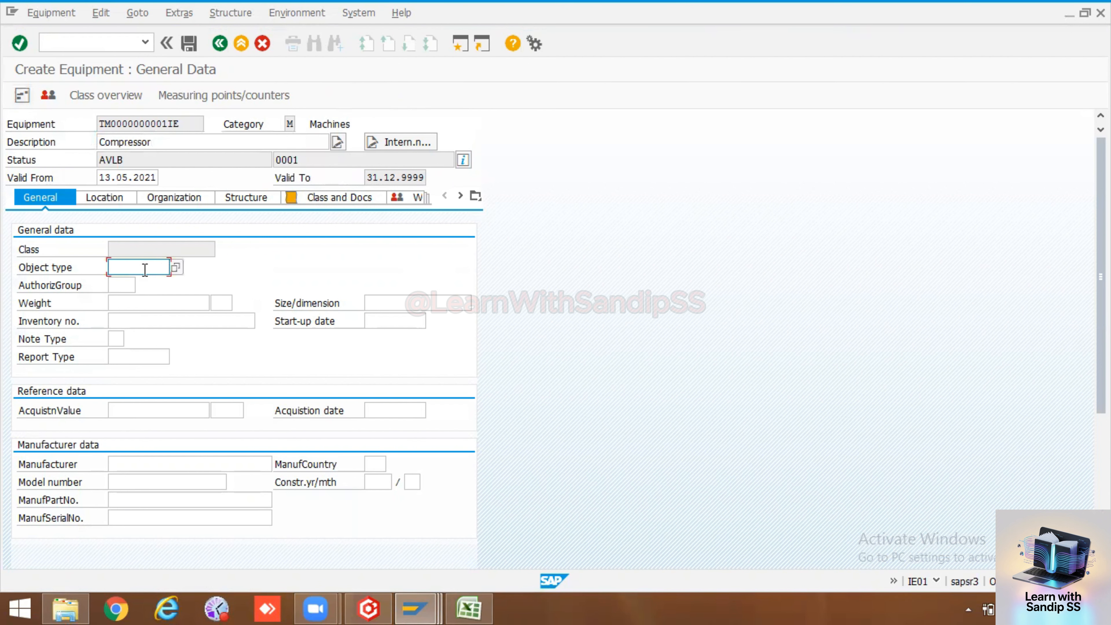
left_click(177, 268)
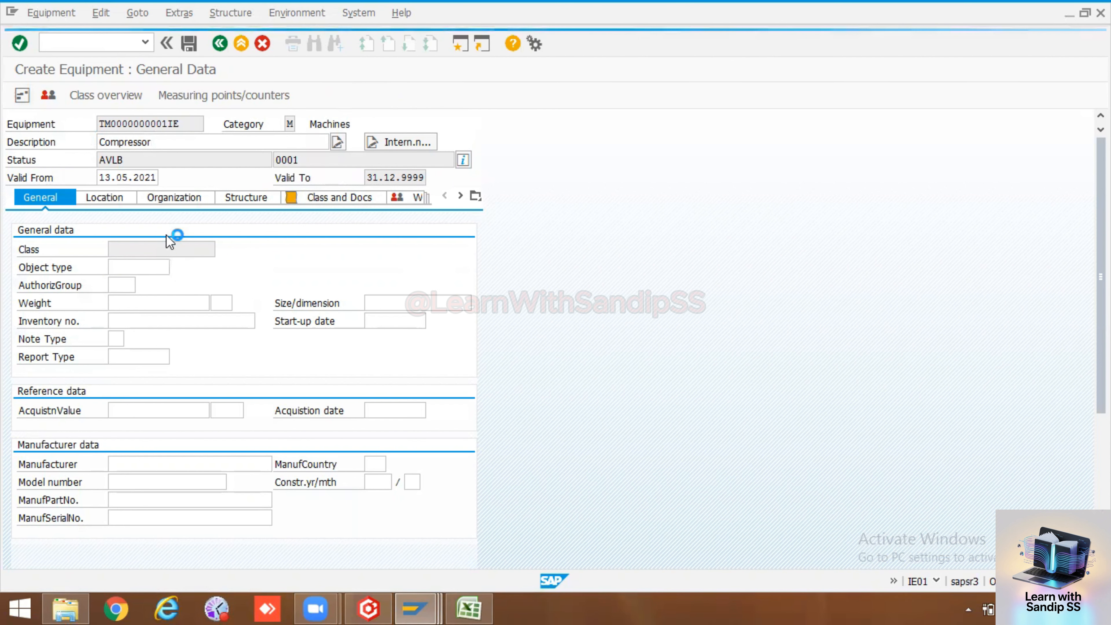
scroll(244, 420, "down", 6)
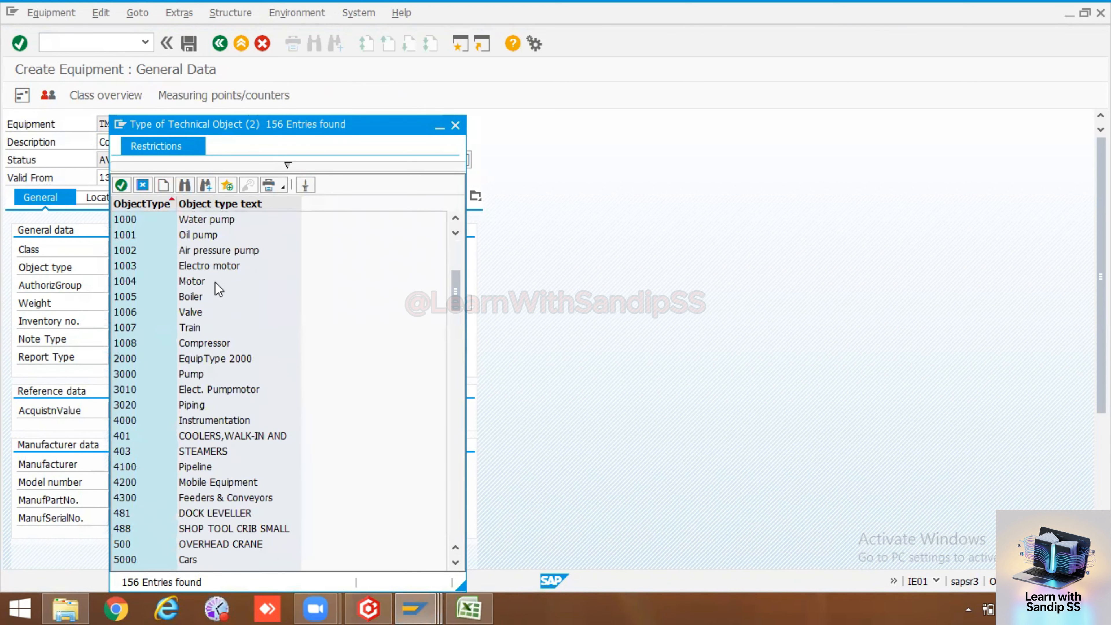
scroll(217, 329, "down", 1)
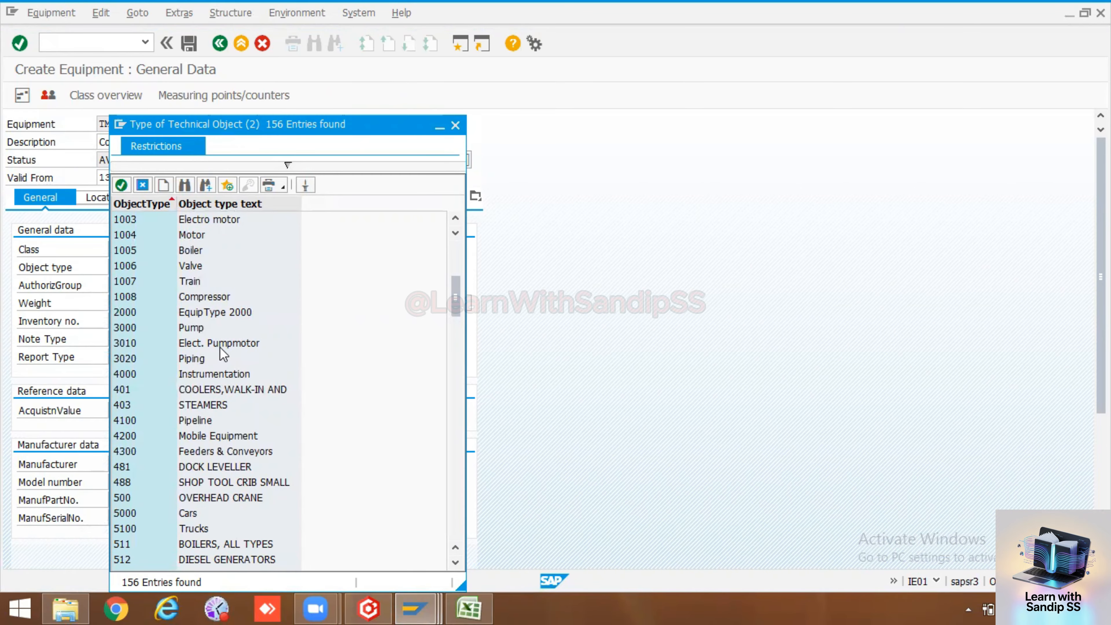
double_click(135, 298)
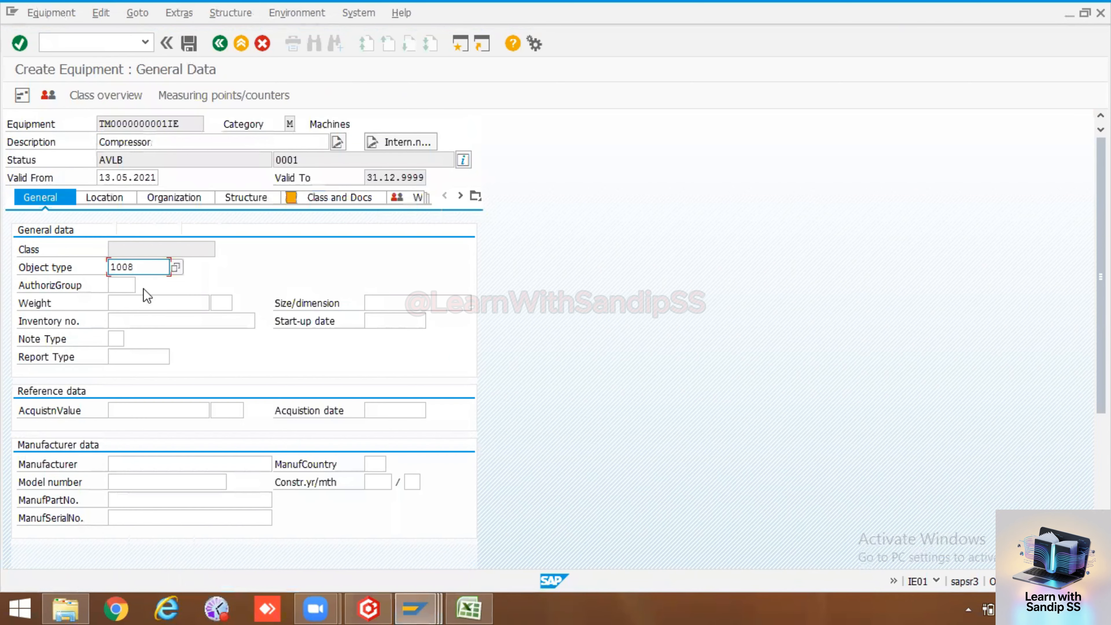
left_click(124, 283)
left_click(141, 287)
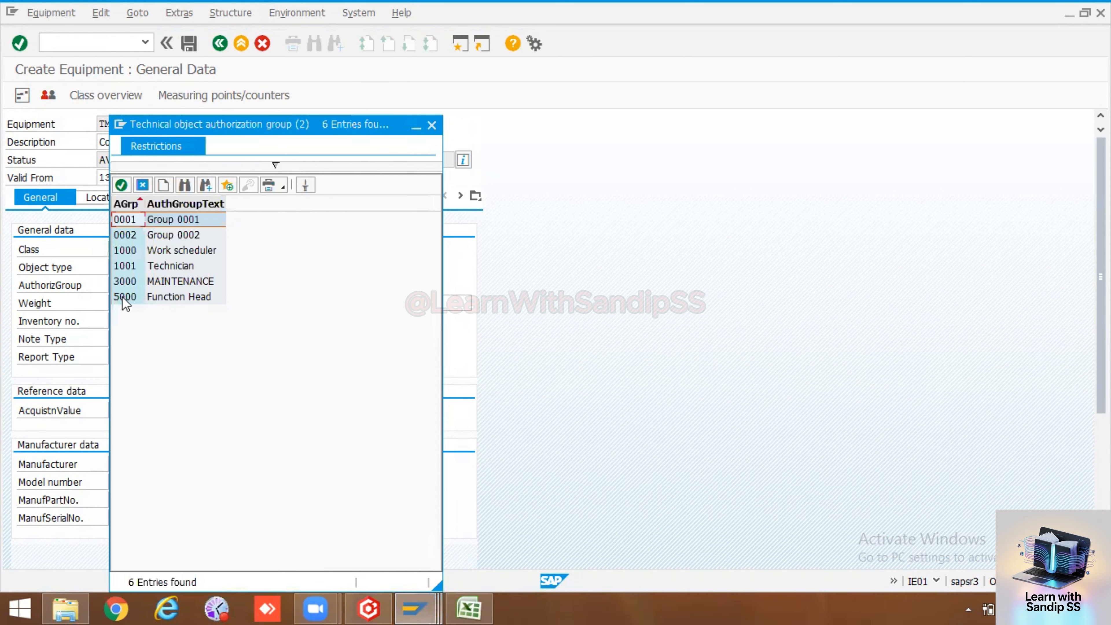
double_click(125, 281)
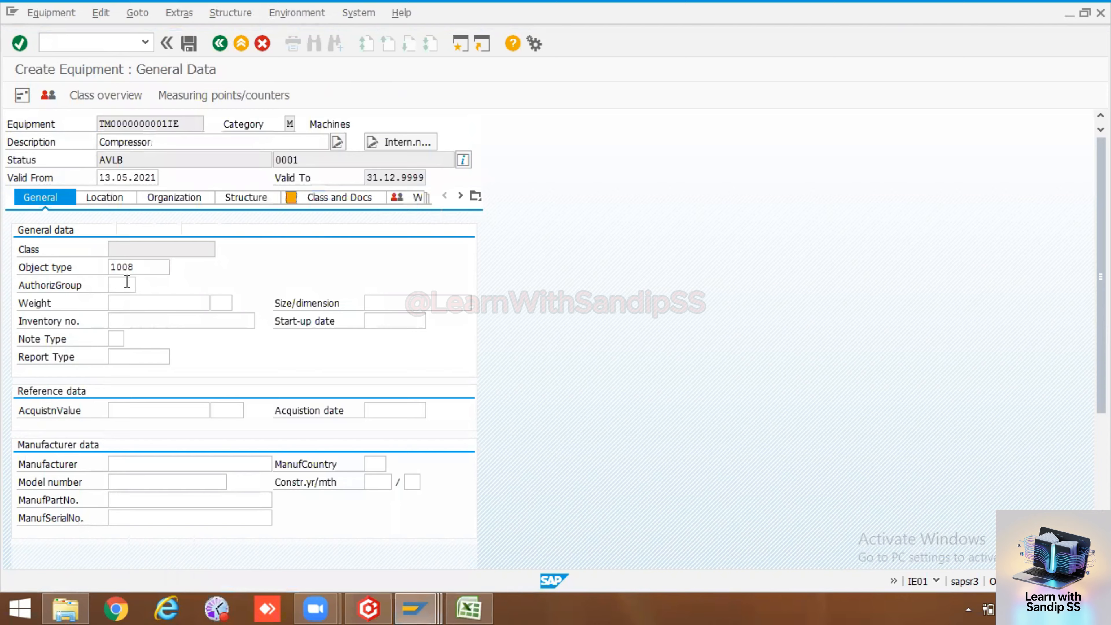
Set the start-up date to 13.05.2021, leaving the remaining general fields empty
left_click(127, 304)
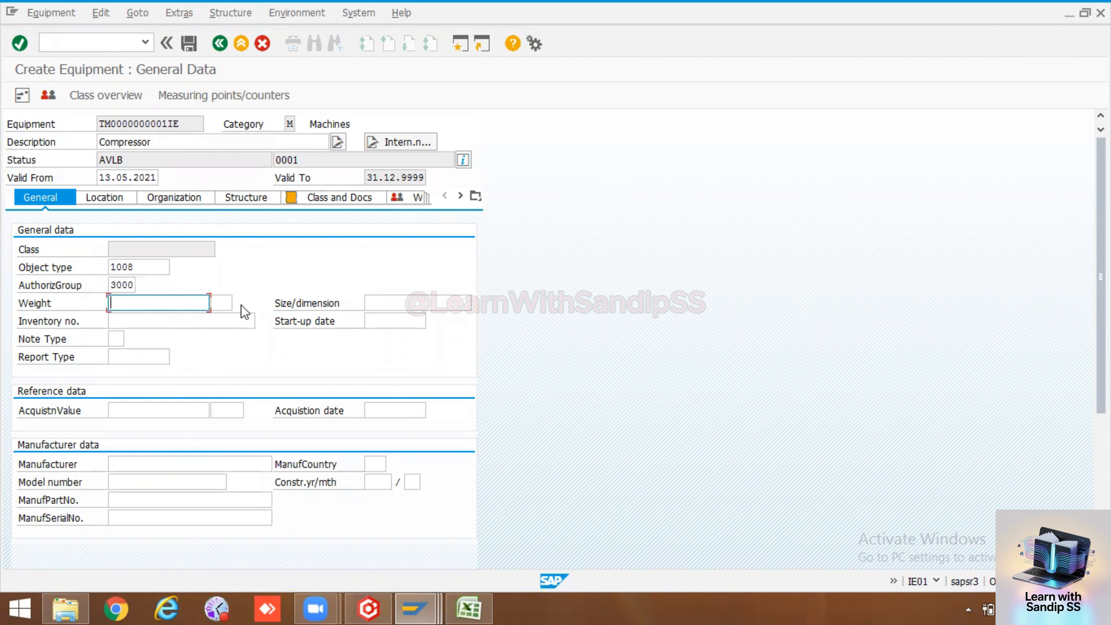
left_click(369, 303)
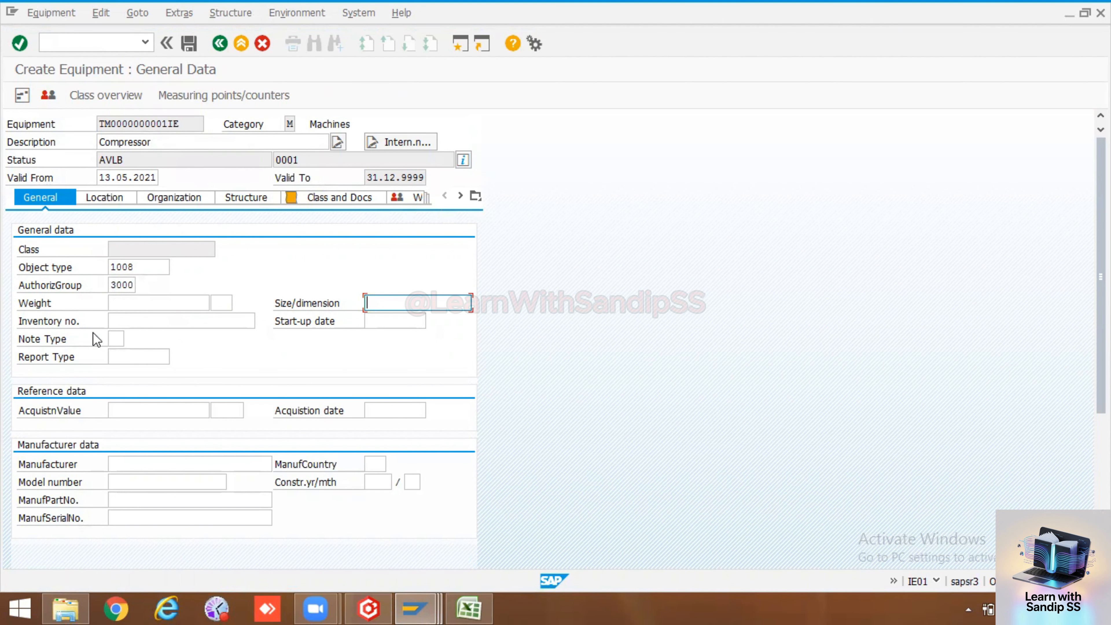
left_click(119, 319)
left_click(401, 324)
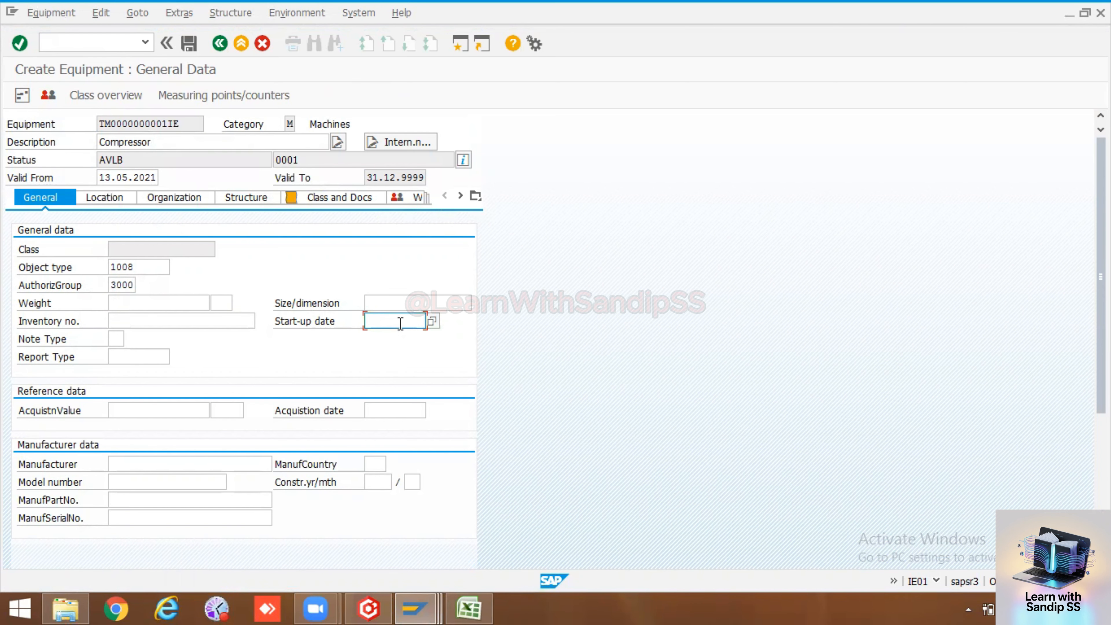
left_click(431, 321)
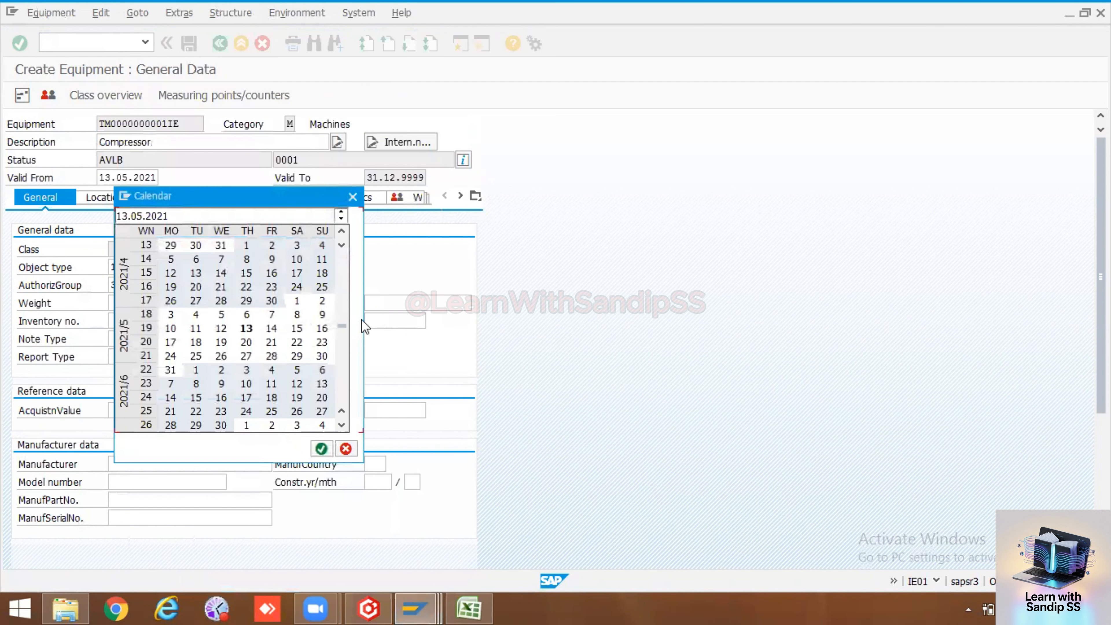
double_click(246, 328)
left_click(150, 408)
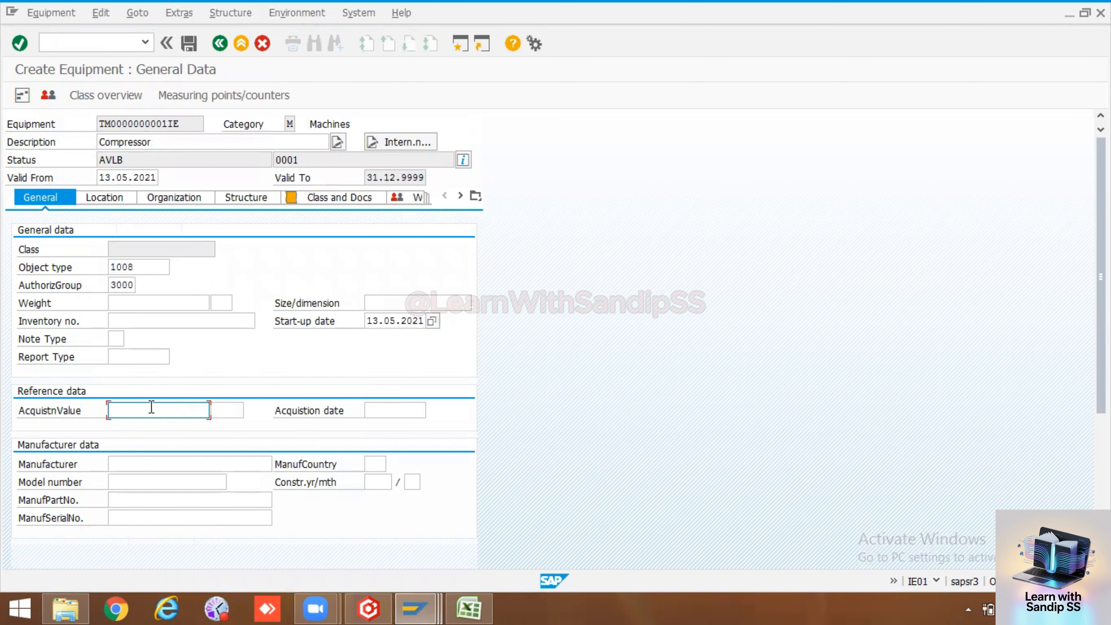
left_click(423, 408)
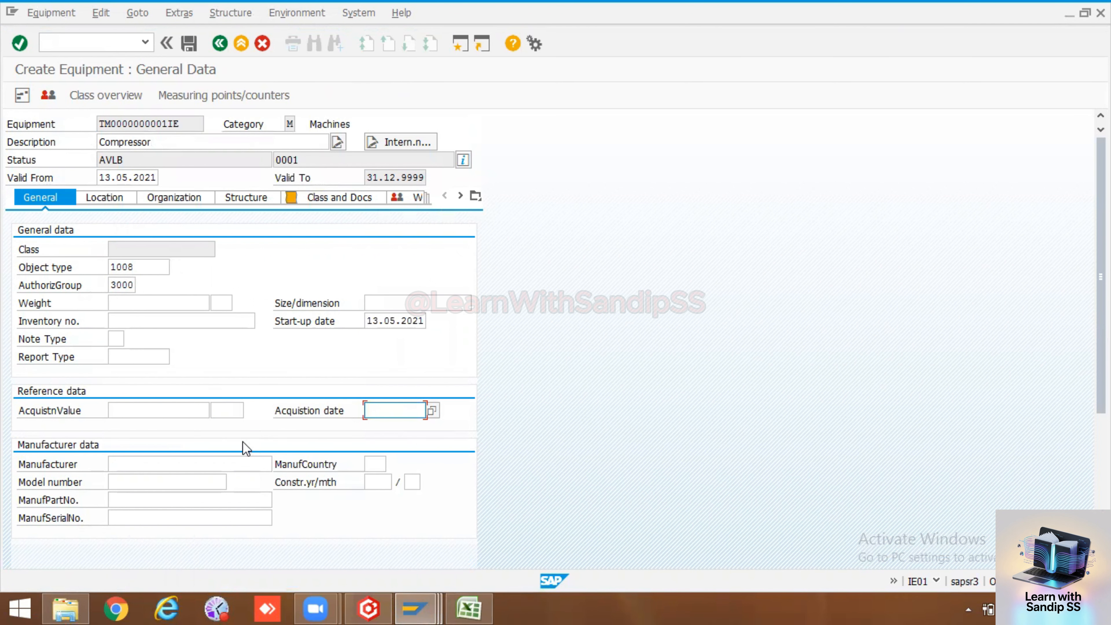
left_click(206, 465)
left_click(367, 466)
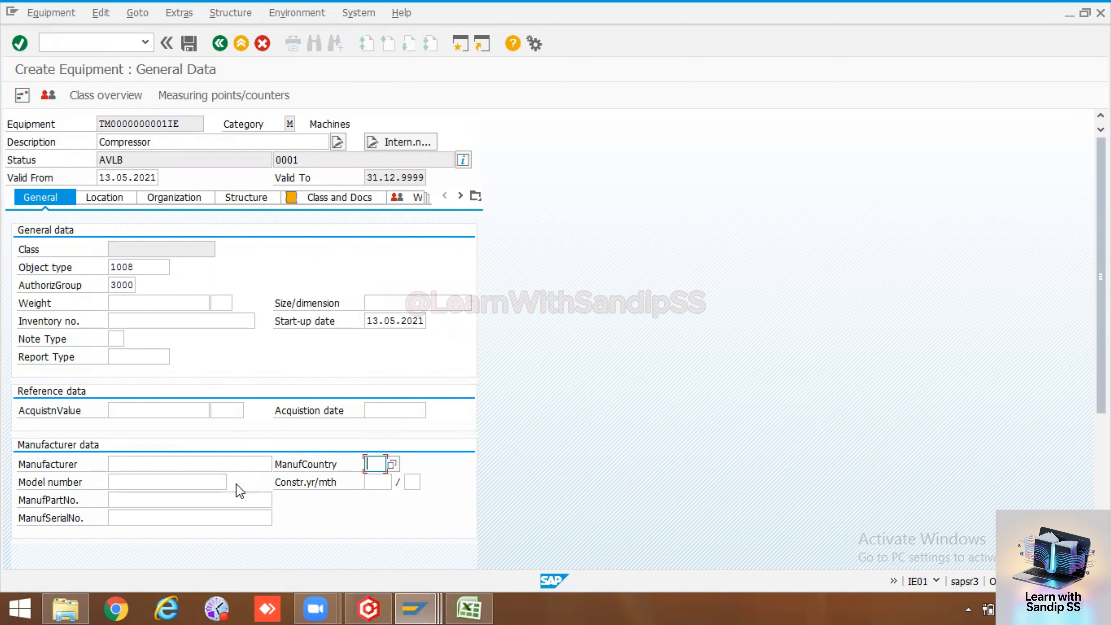
left_click(208, 517)
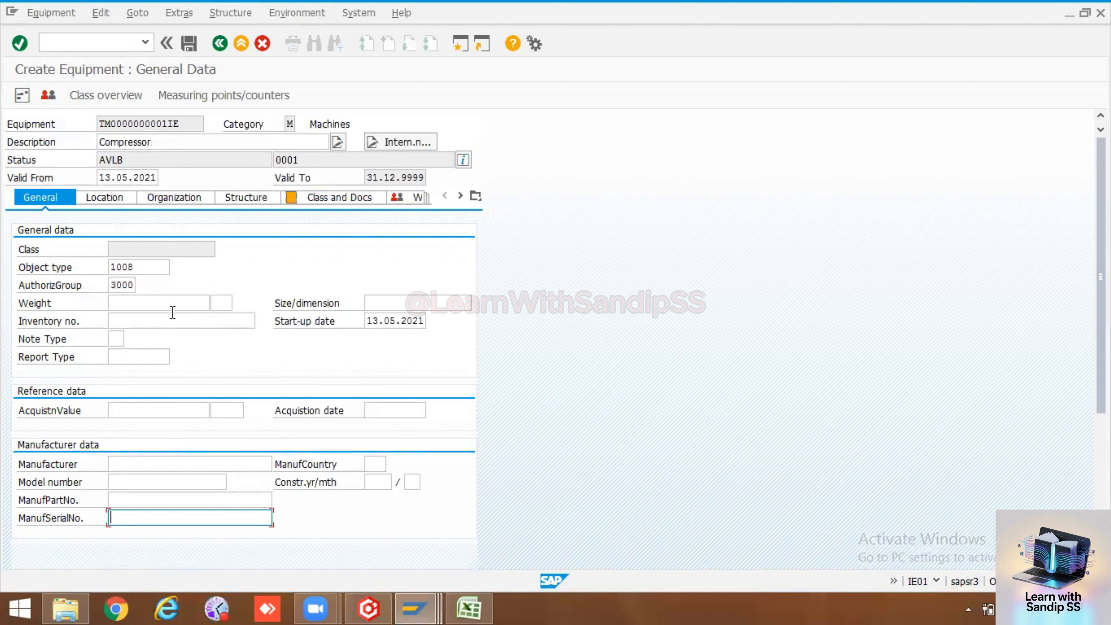
left_click(105, 197)
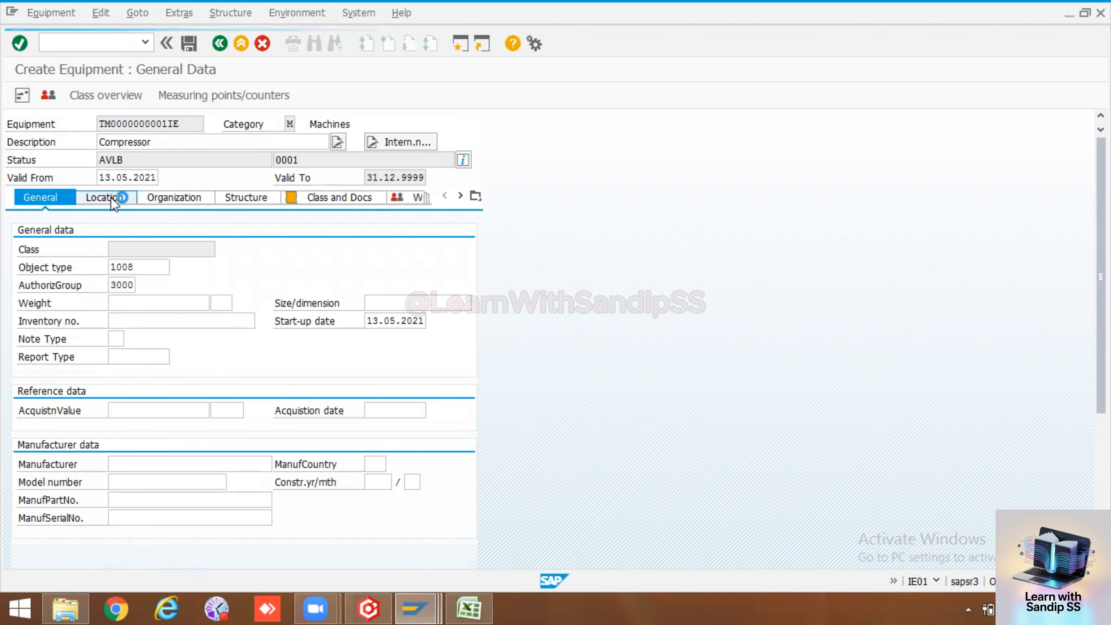
Set maintenance plant 1000, location 101 Engine shop and plant section 201
left_click(128, 250)
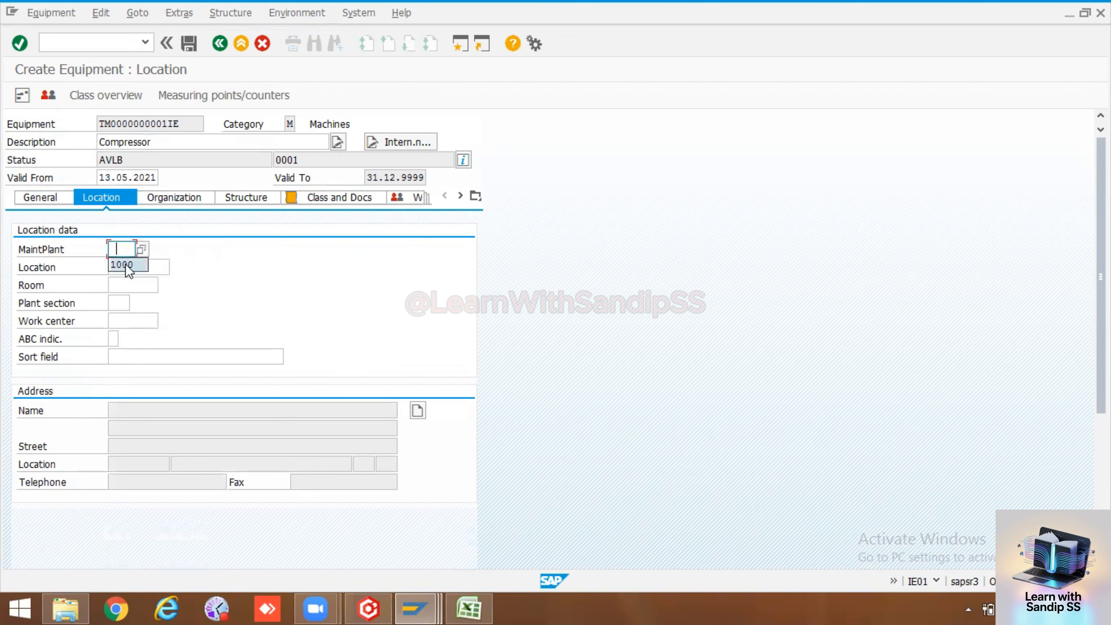
left_click(126, 266)
left_click(126, 266)
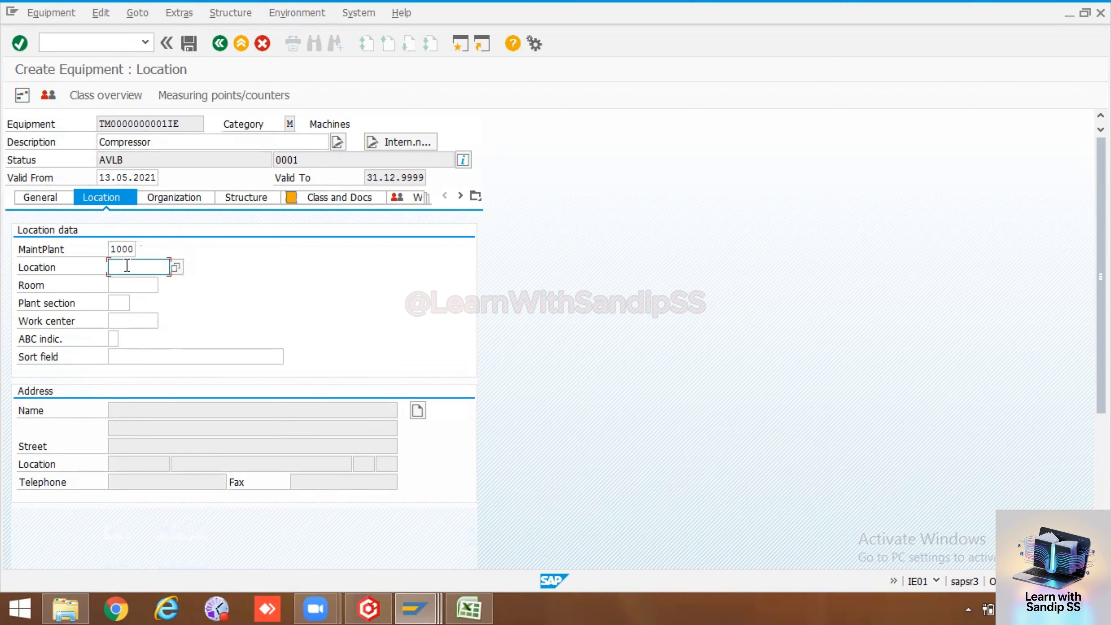
left_click(179, 266)
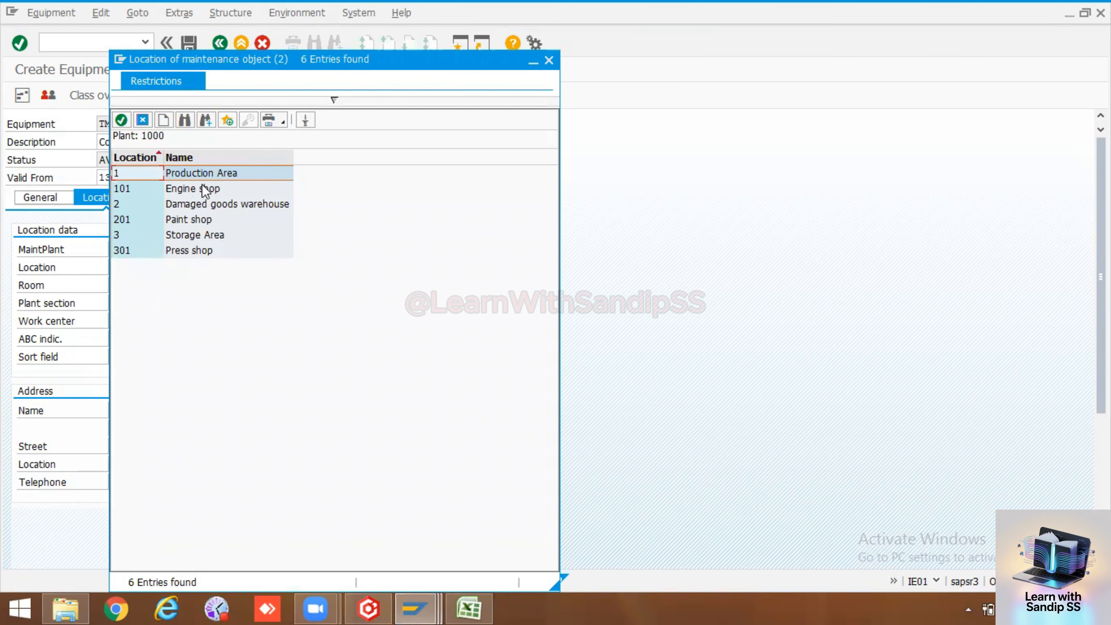
double_click(127, 189)
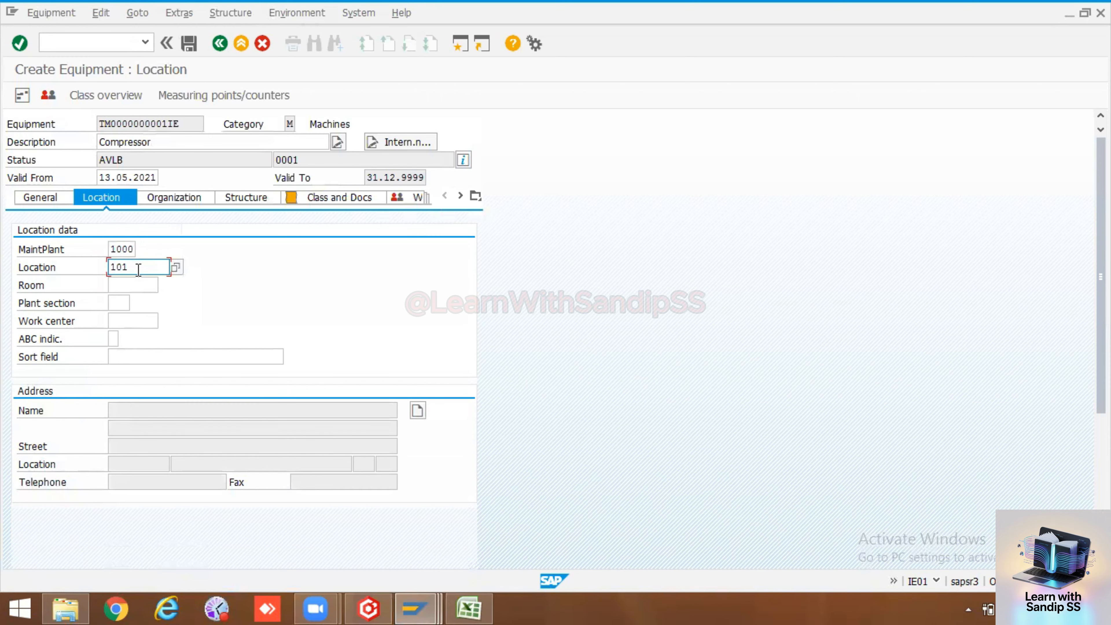
left_click(134, 281)
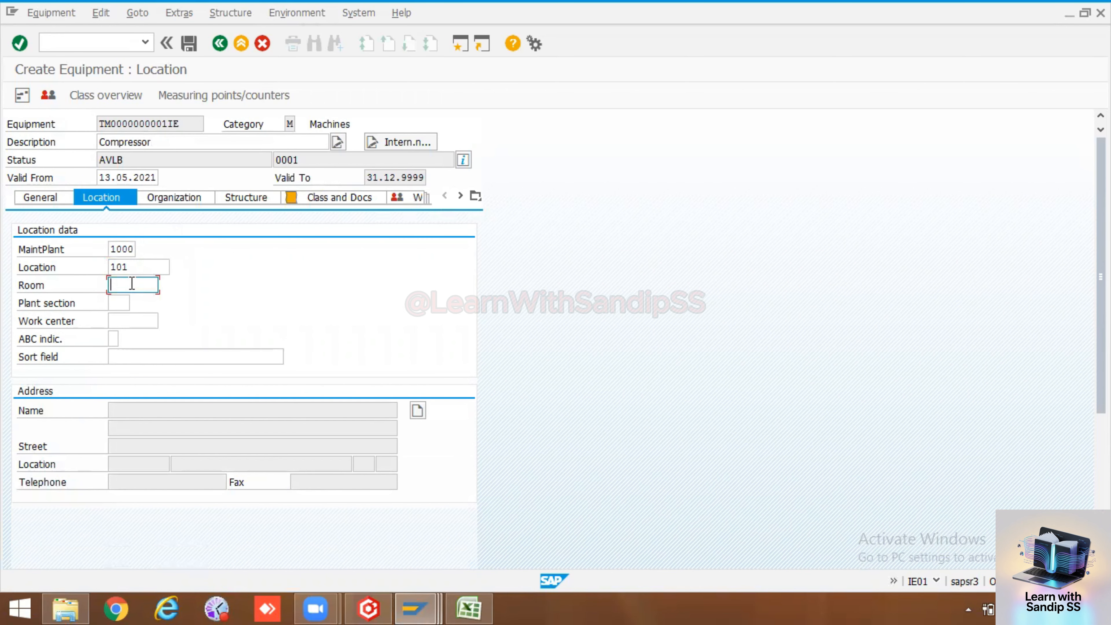
left_click(118, 303)
left_click(142, 302)
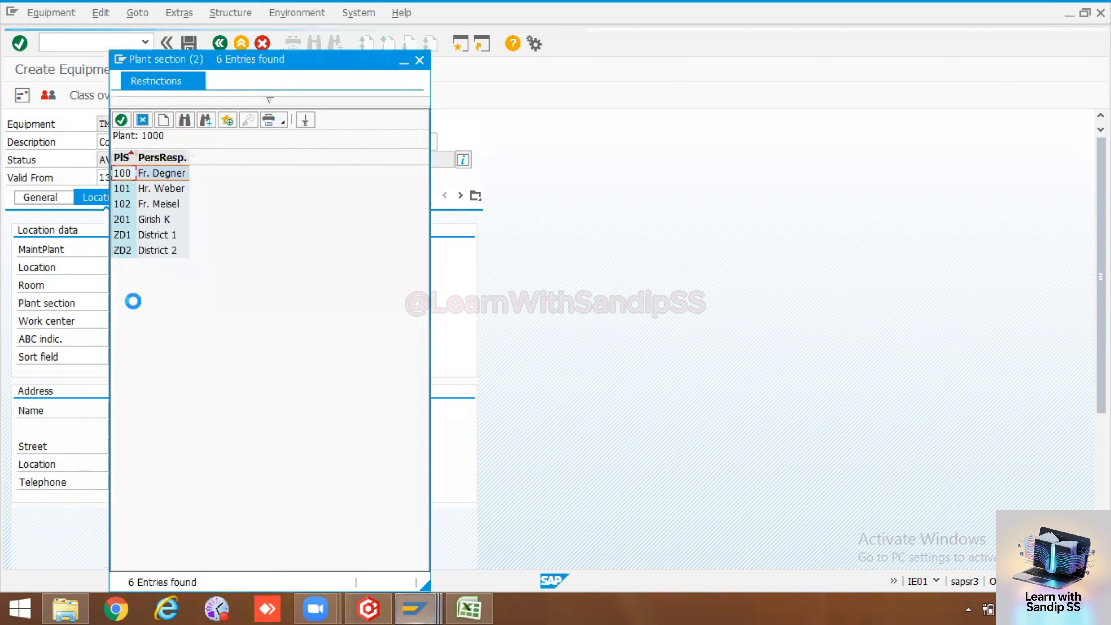
double_click(125, 219)
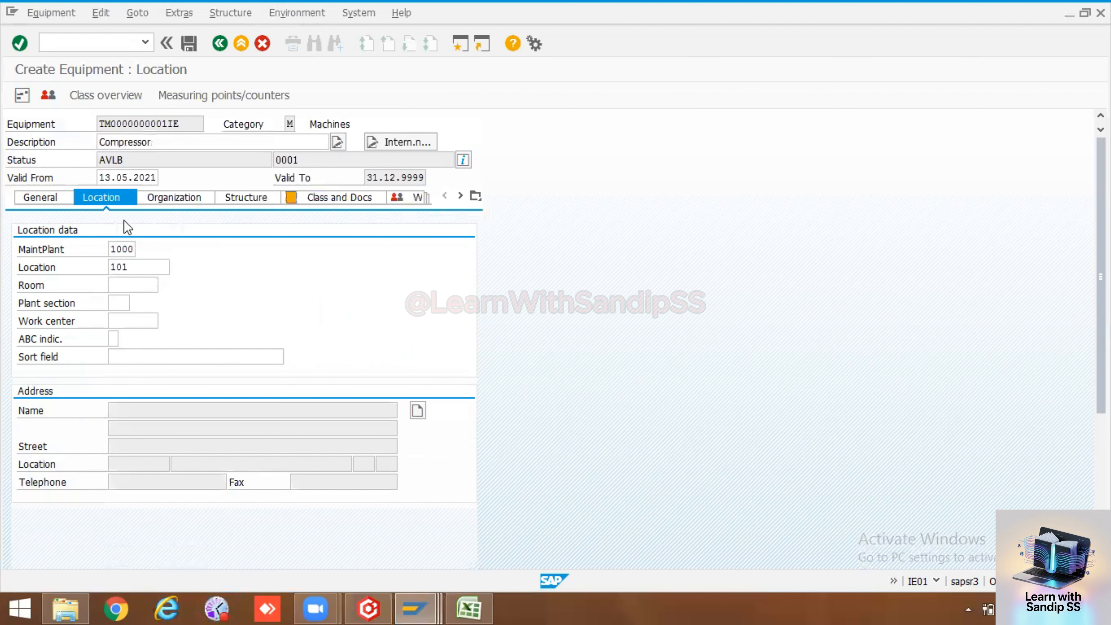
Set work center mech01, ABC indicator 2 and sort field Compressor, then validate
left_click(120, 319)
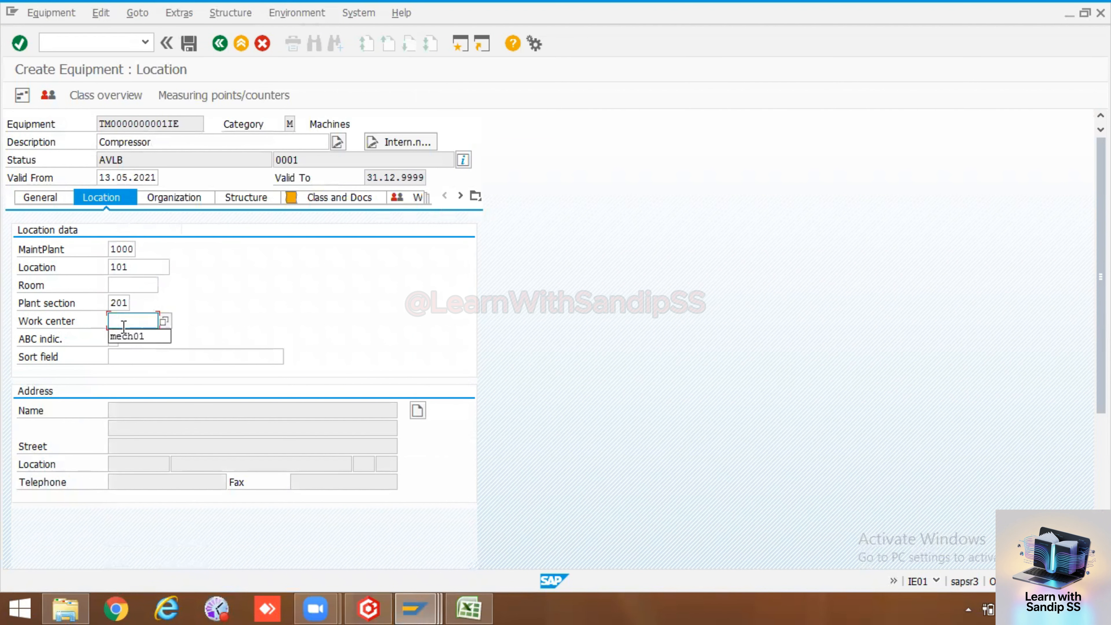
left_click(123, 335)
left_click(117, 338)
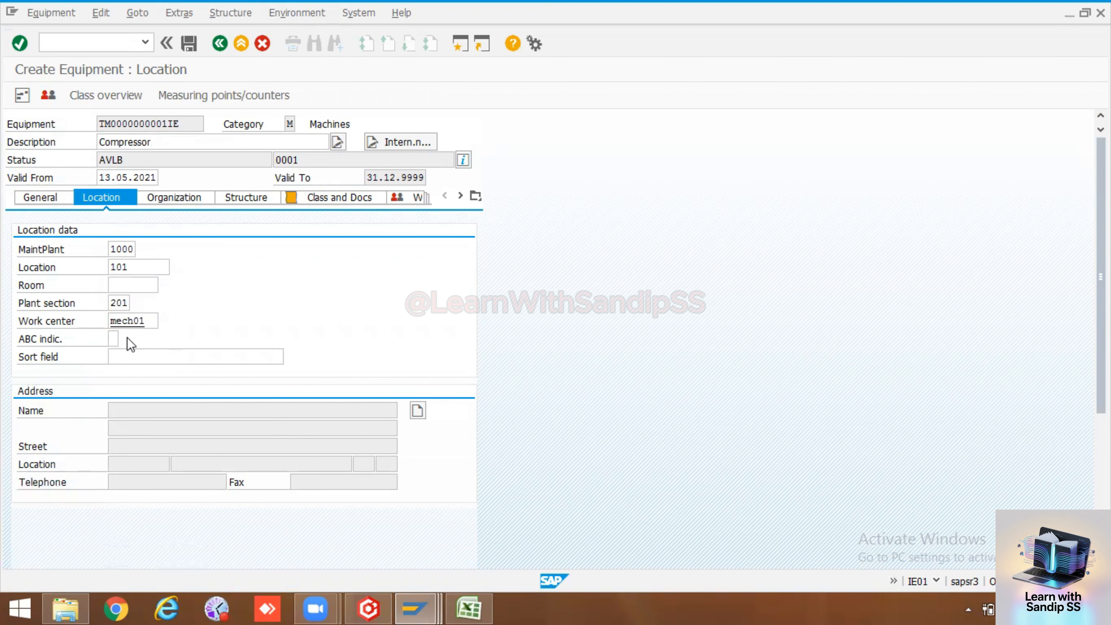
left_click(130, 340)
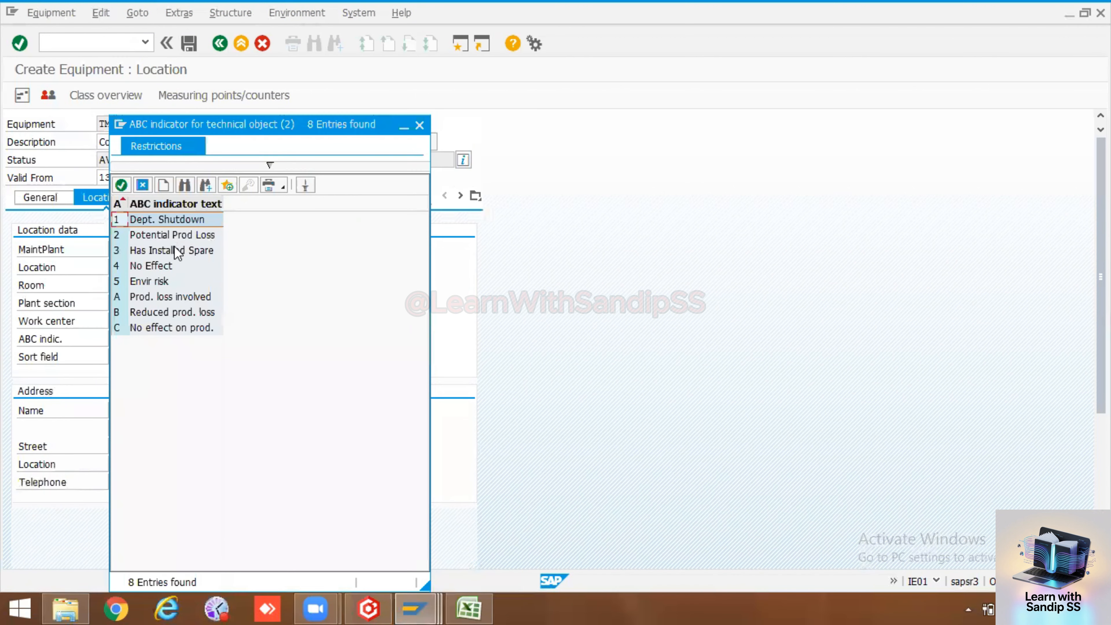
left_click(119, 237)
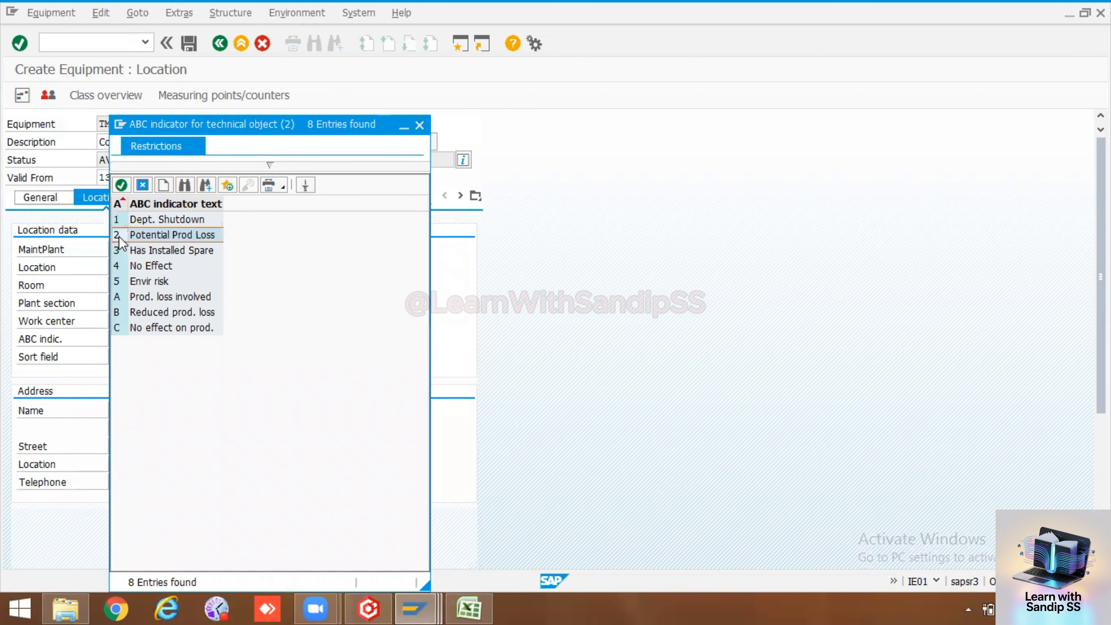
double_click(120, 238)
left_click(122, 355)
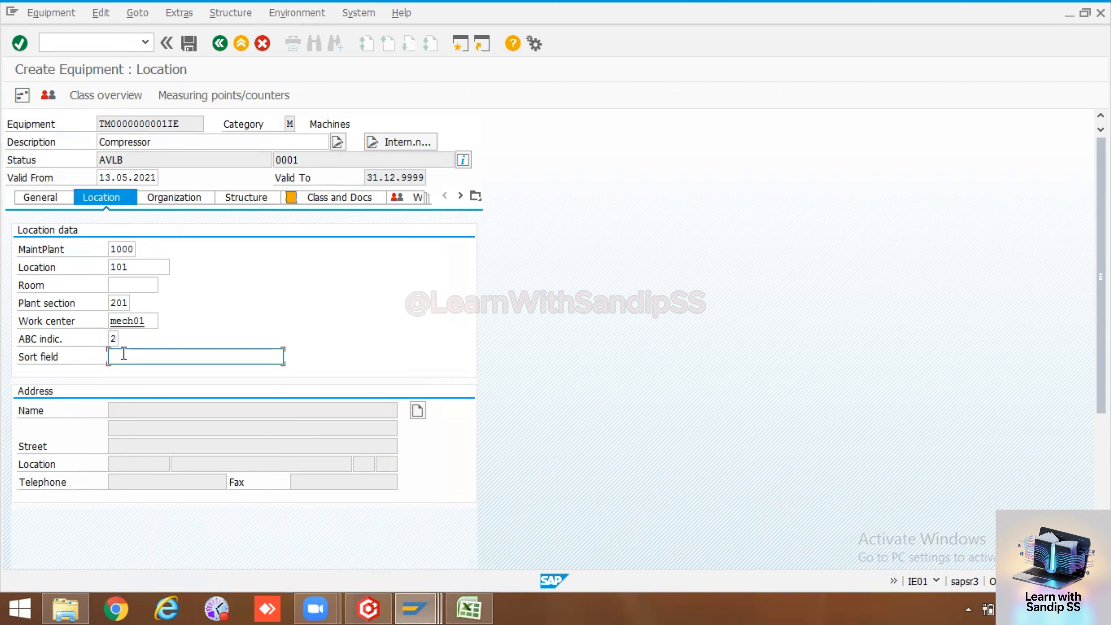
left_click(150, 355)
left_click(149, 372)
key("Return")
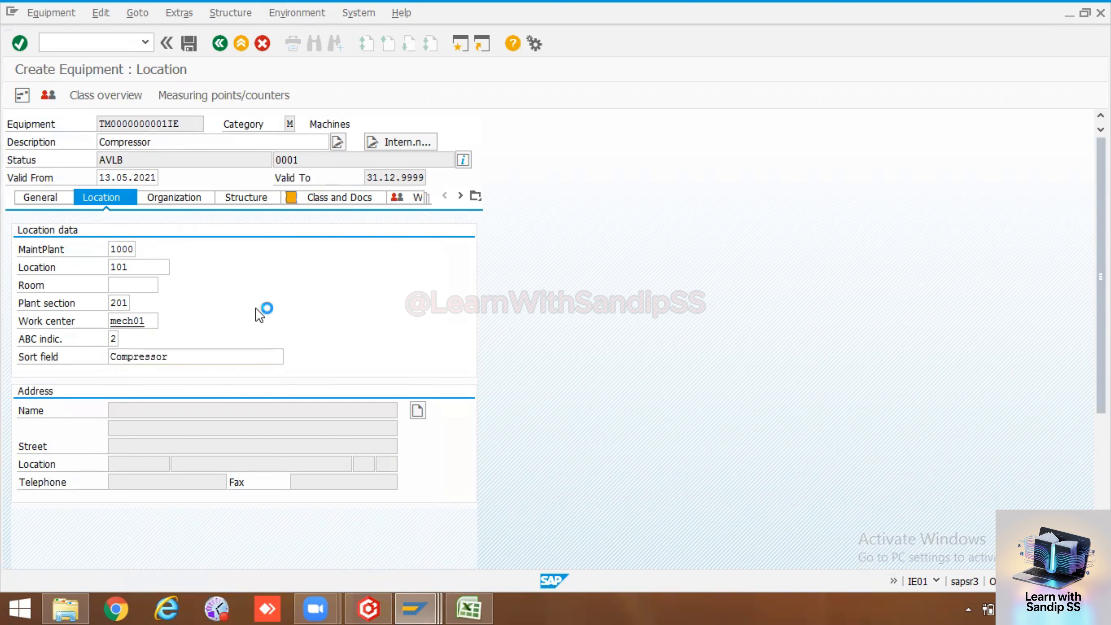
On the organization data, enter business area 1000, asset 1000 and cost center 4110
left_click(176, 203)
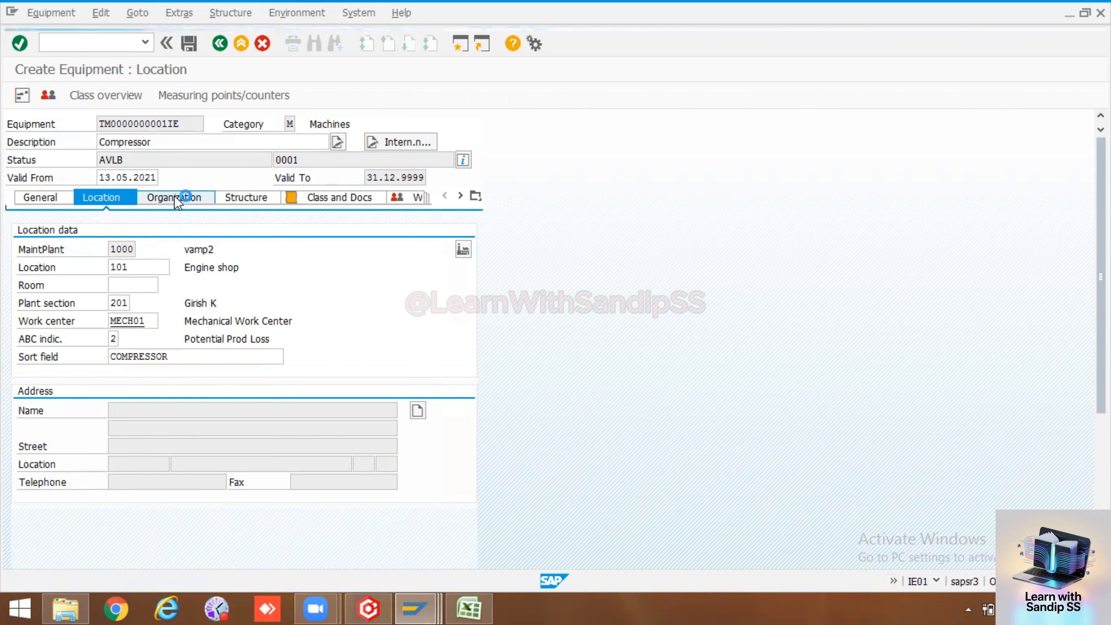
left_click(128, 270)
type("1")
left_click(130, 283)
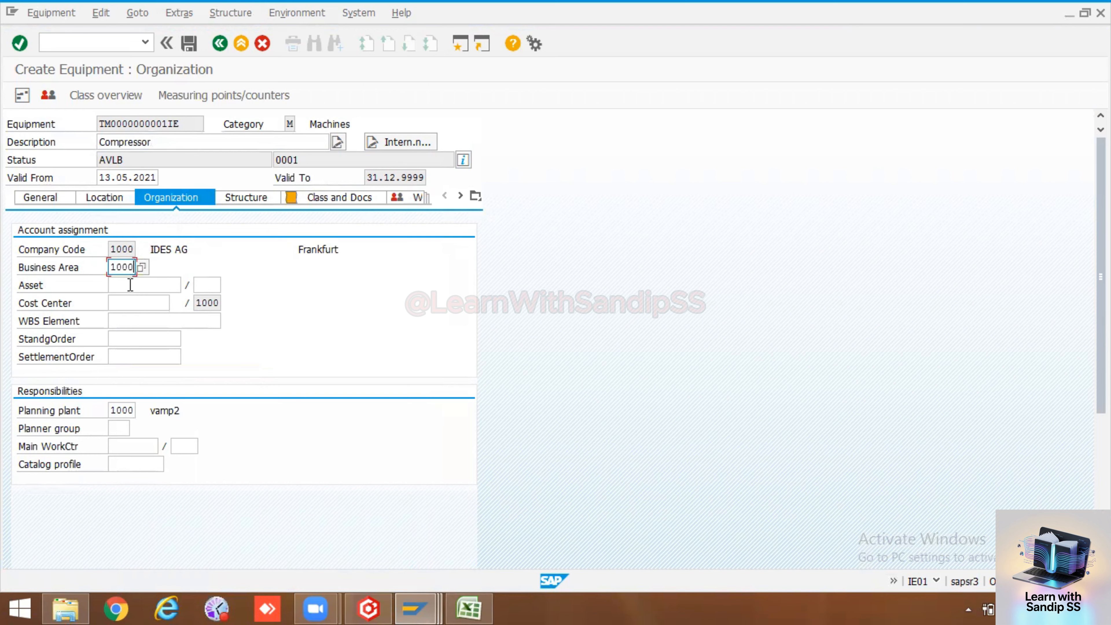
left_click(129, 285)
type("1")
left_click(130, 303)
left_click(130, 303)
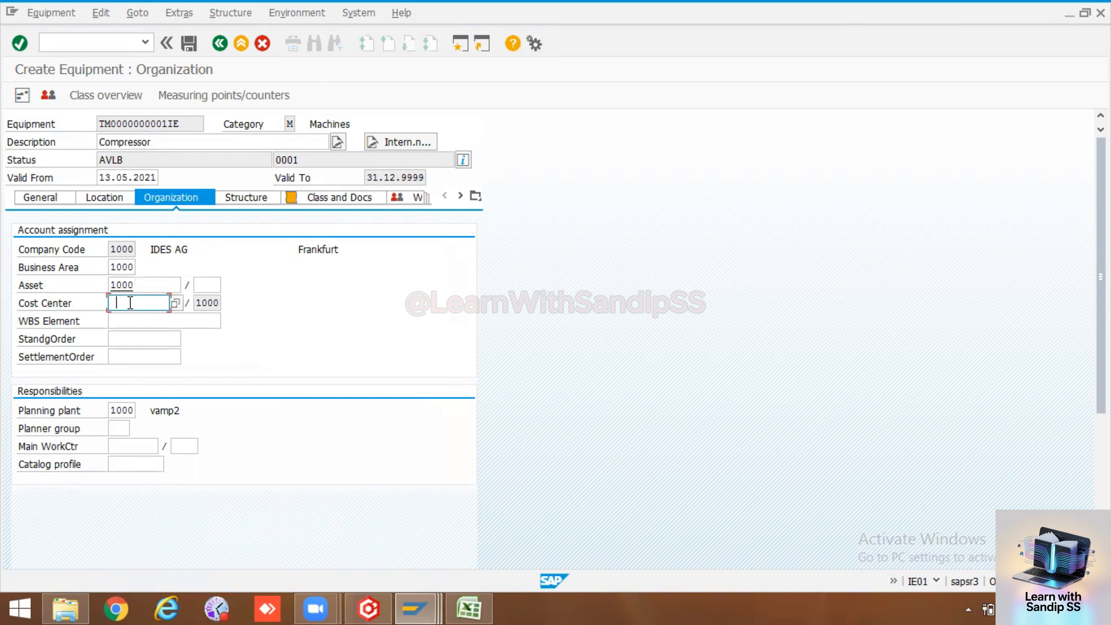
type("4")
left_click(130, 321)
left_click(146, 324)
key("Return")
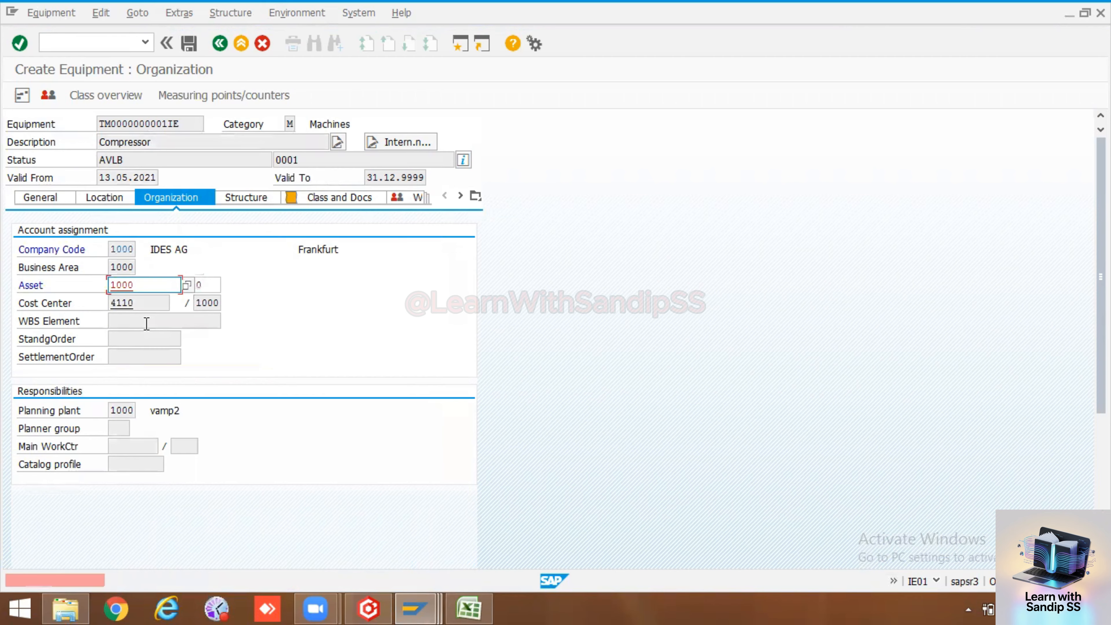
Remove the rejected asset number and sub-number, then re-check the entries
left_click_drag(150, 286, 46, 289)
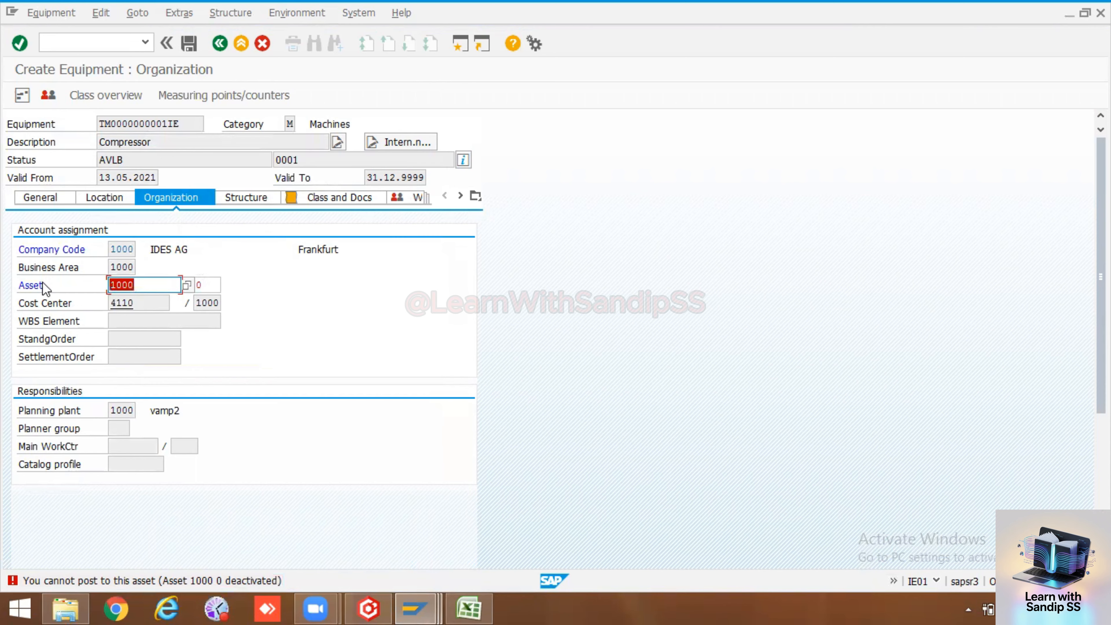
key("Delete")
left_click(213, 280)
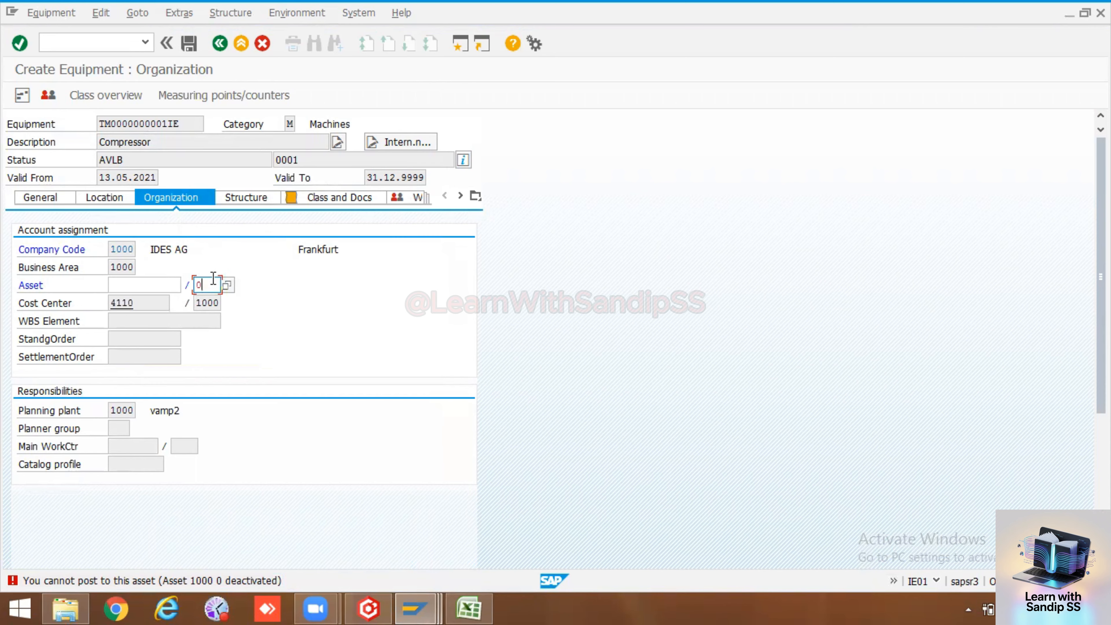
key("BackSpace")
key("Return")
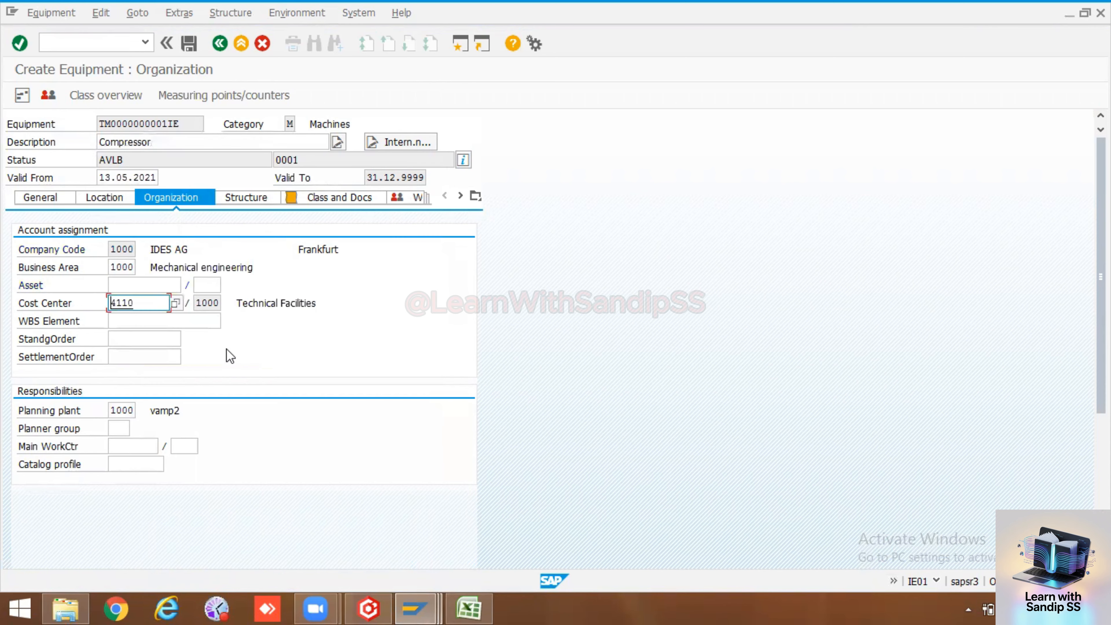
Set planner group M01 and main work center MECH01 and validate them
left_click(118, 428)
left_click(125, 457)
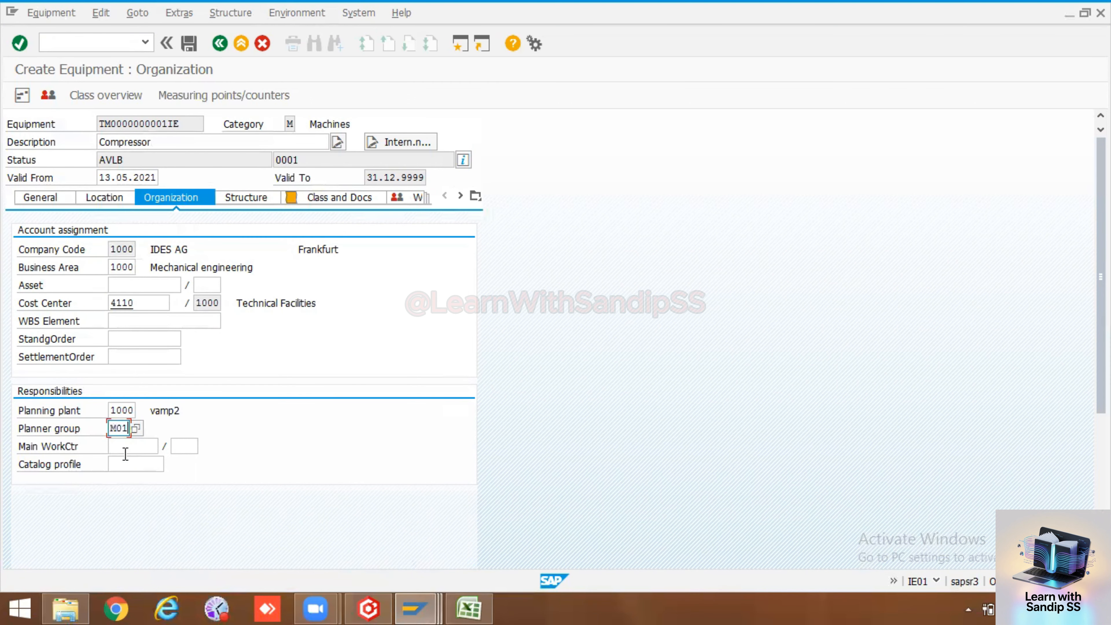
left_click(126, 447)
left_click(131, 462)
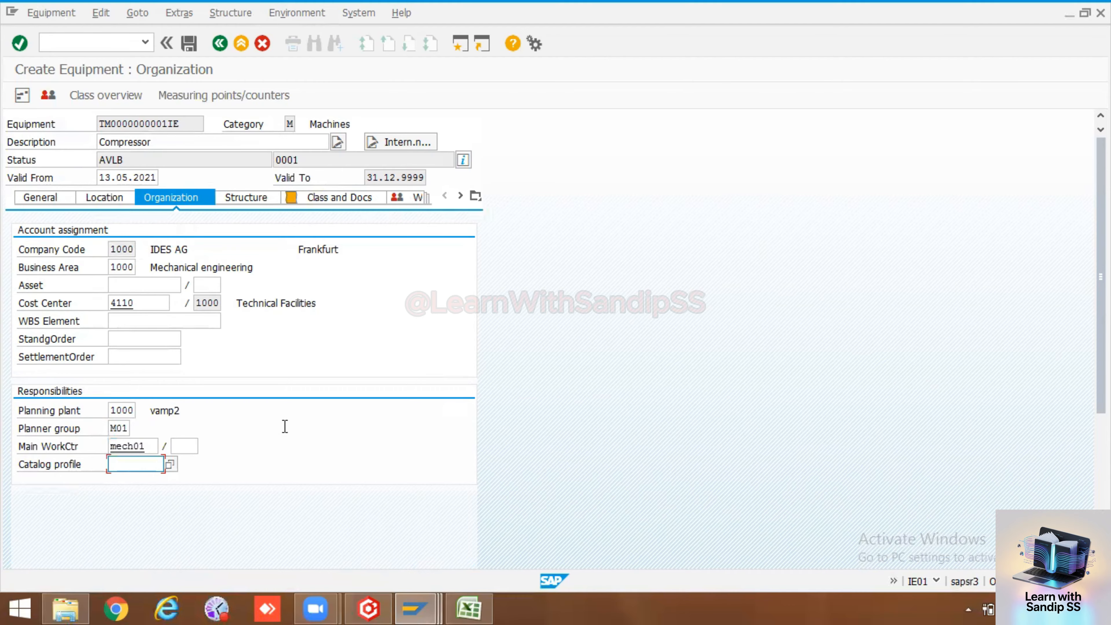
key("Return")
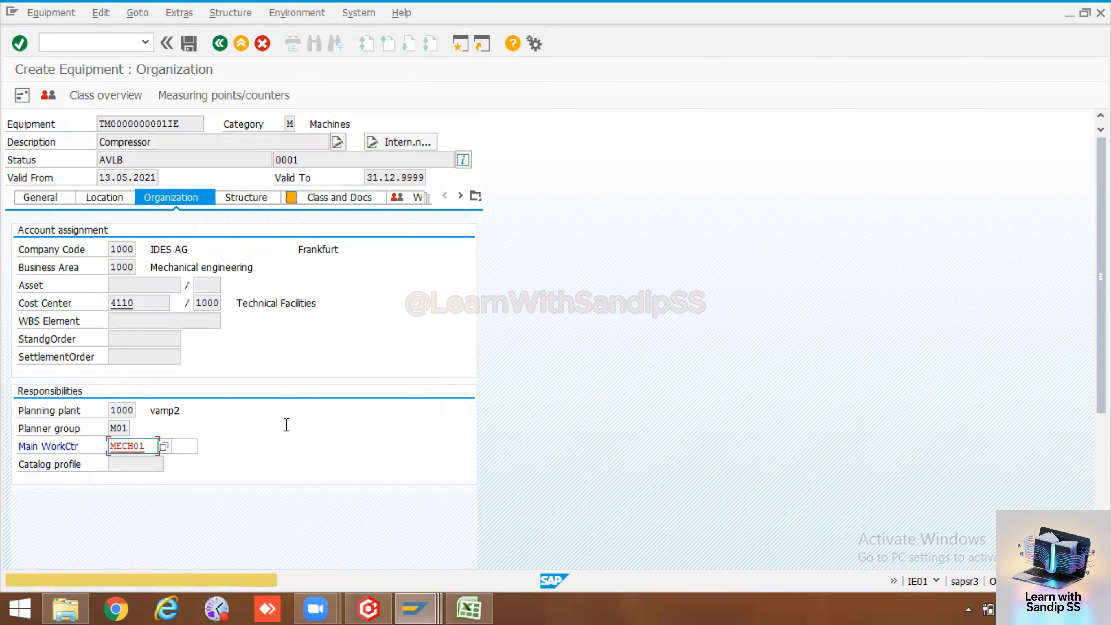
left_click(261, 199)
Install the Compressor at TA1-ABY-CON2, taken from the structure list, with data transfer
left_click(462, 250)
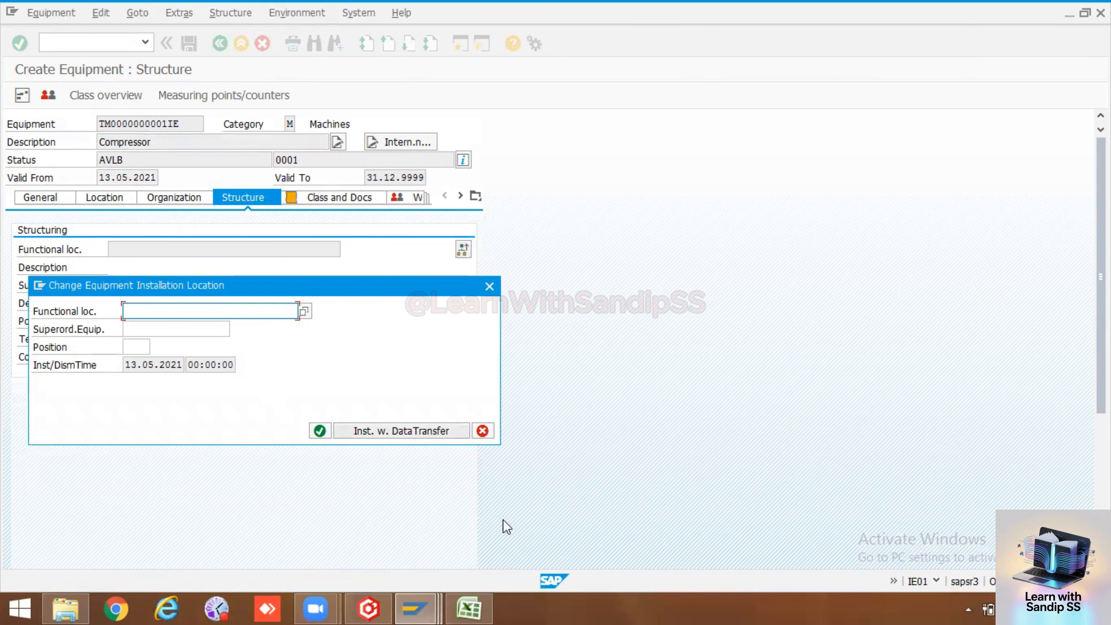
mouse_move(422, 600)
left_click(407, 532)
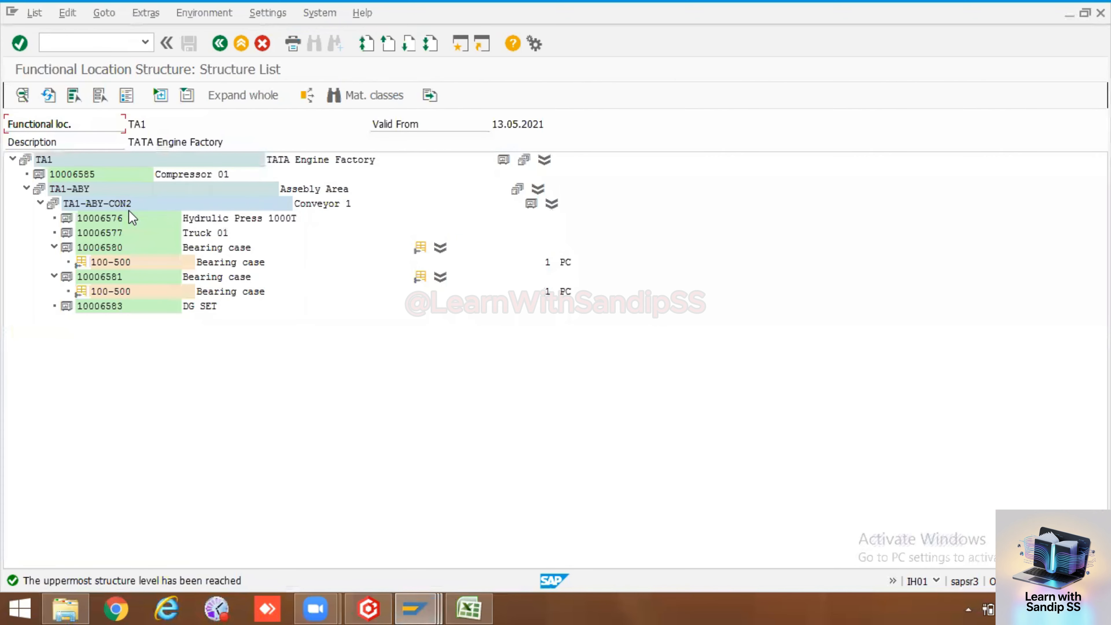
left_click(122, 202)
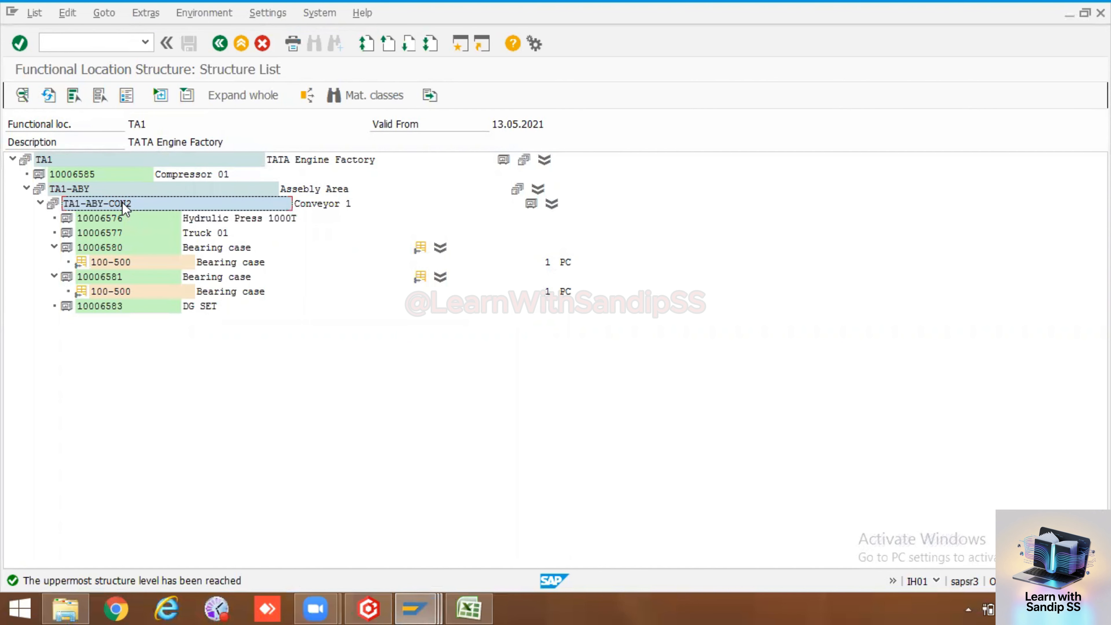
key("alt+Tab")
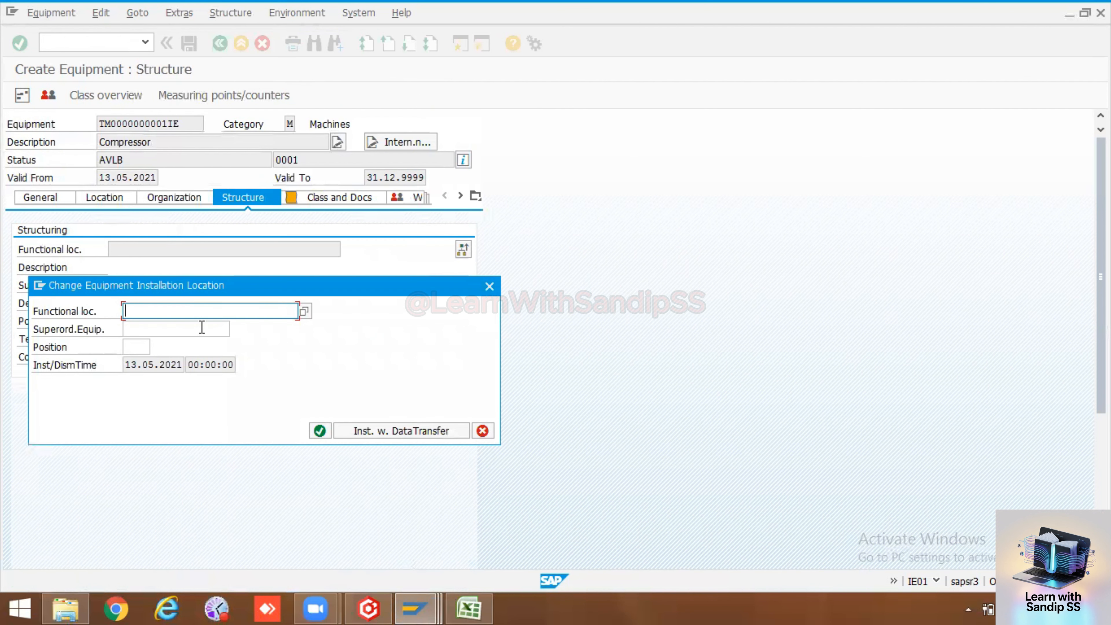
type("TA1-ABY-CON2")
left_click(397, 431)
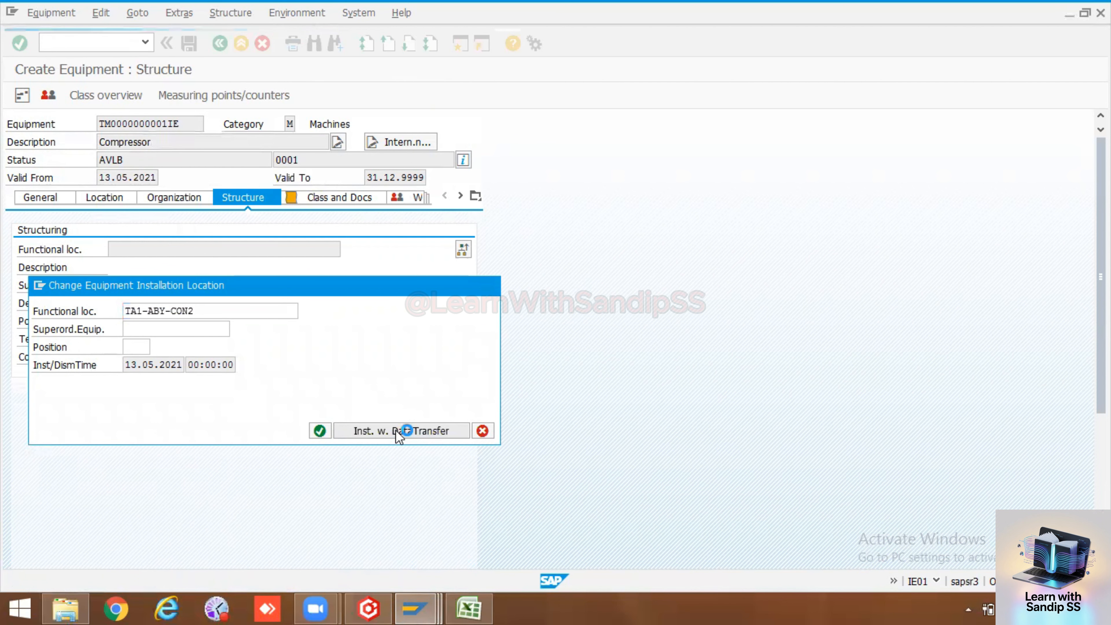
Take over the Conveyor 1 location data, confirm the installation and save the Compressor
left_click(98, 96)
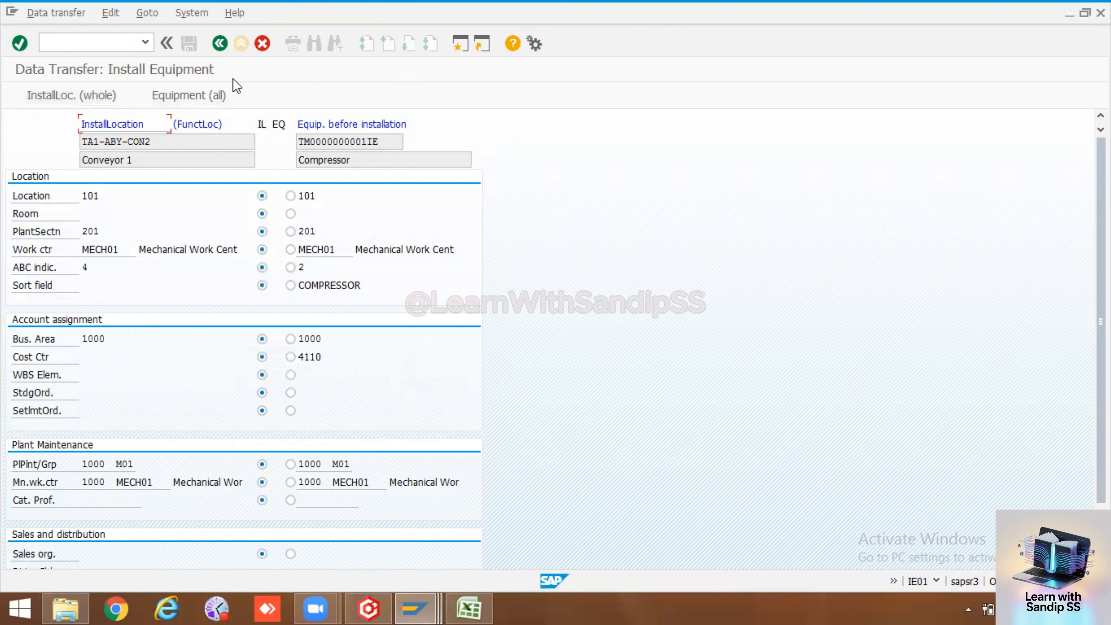
left_click(220, 43)
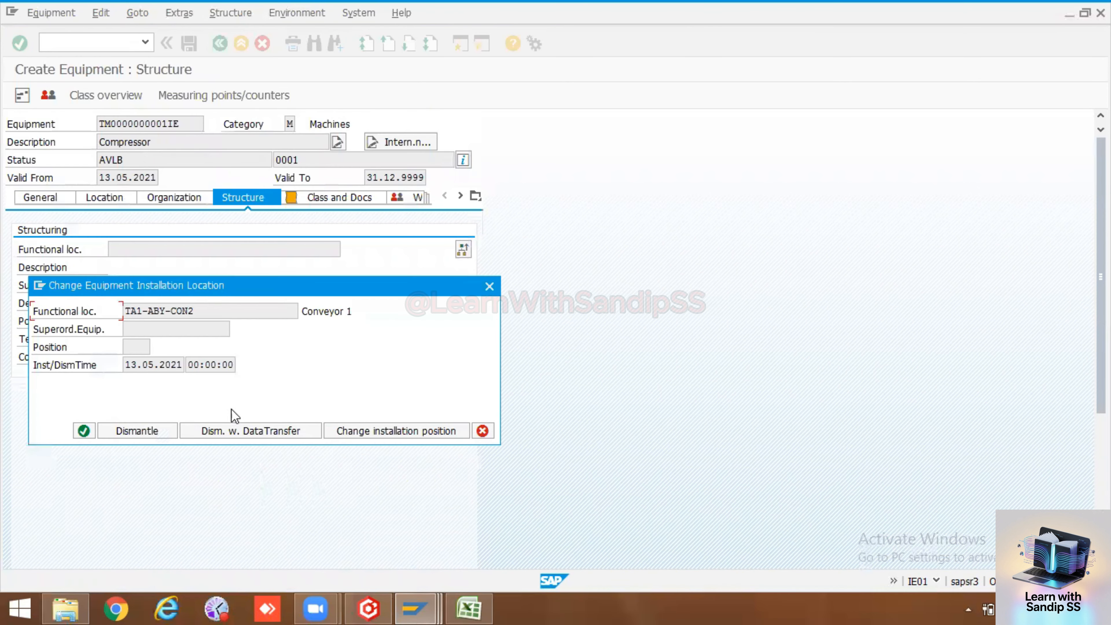
left_click(84, 432)
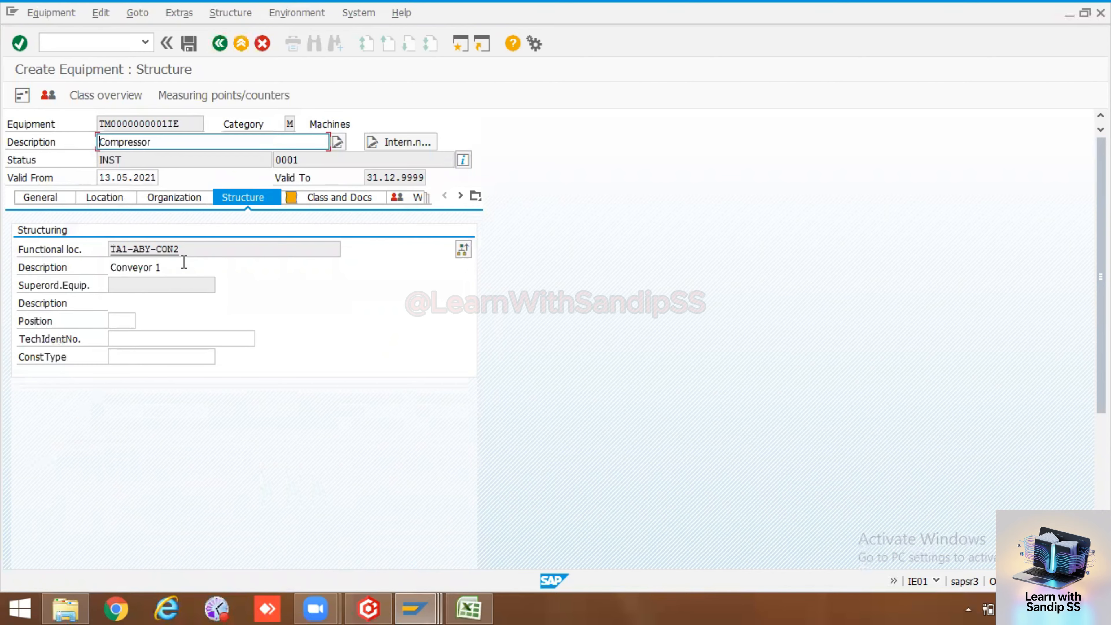
left_click(190, 42)
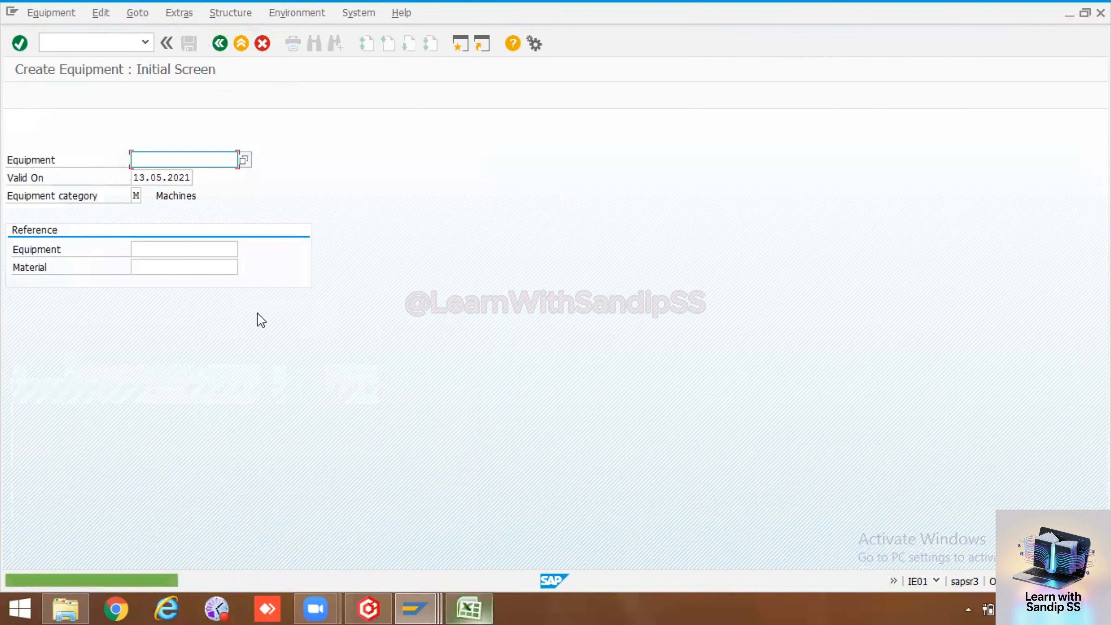
Copy the new equipment number 10006586 from the save message
double_click(13, 581)
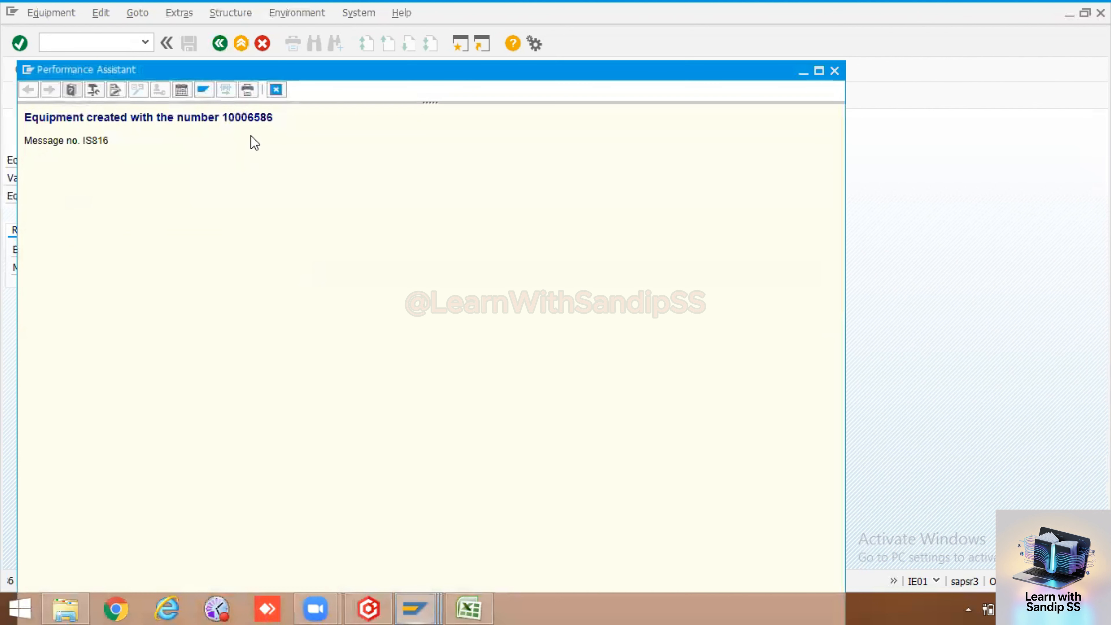
left_click_drag(223, 118, 275, 117)
key("ctrl+c")
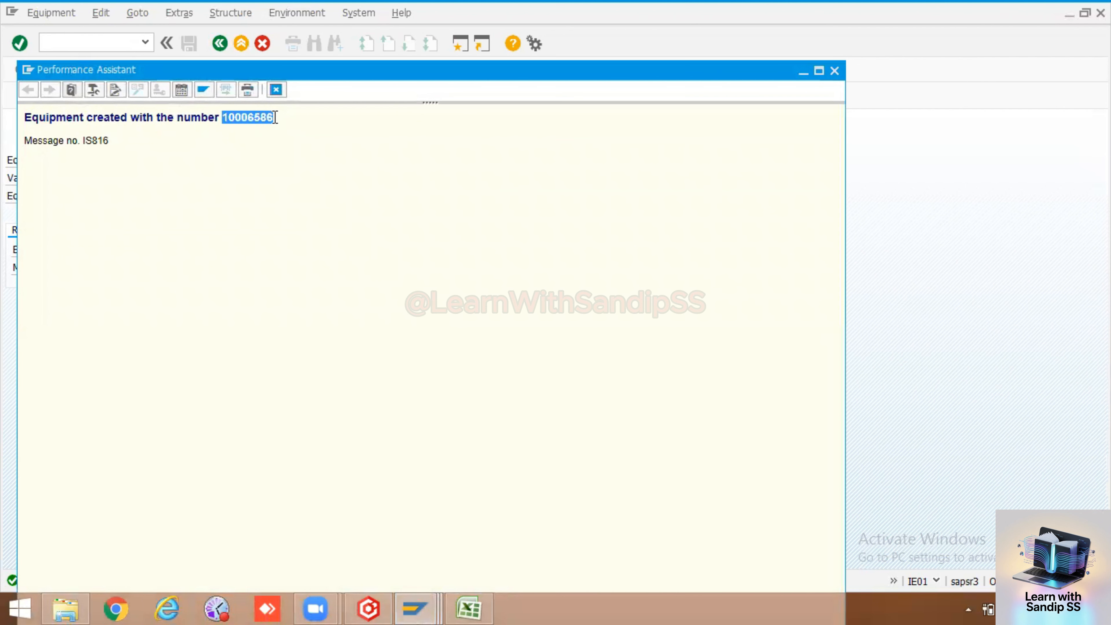
left_click(464, 608)
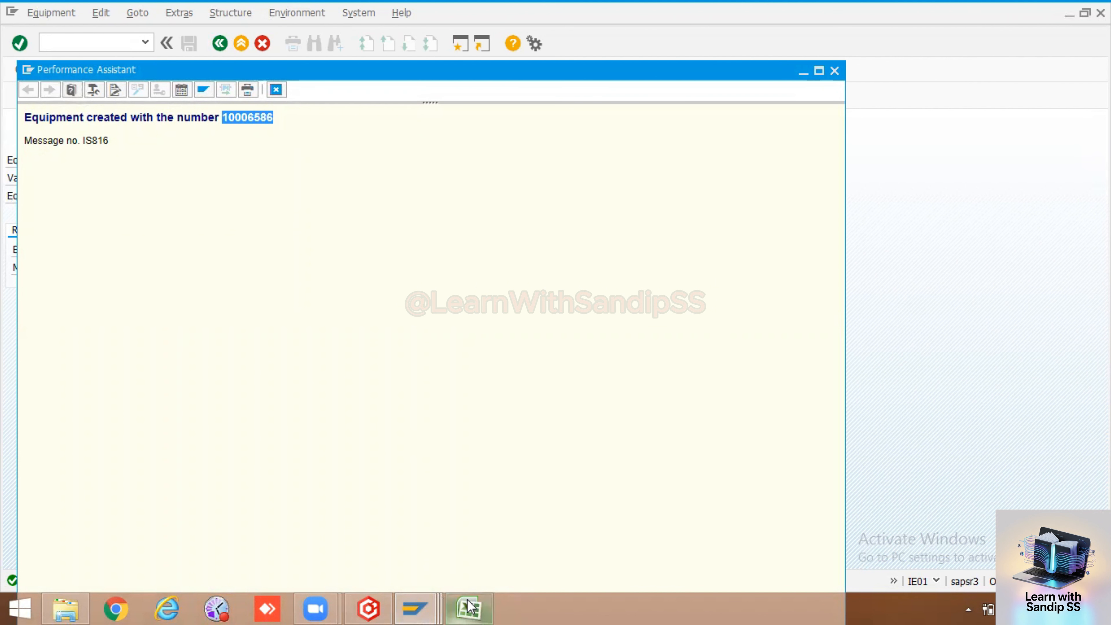
Record equipment 10006586 in C17 and label A18 'Master Inspection Chara'
double_click(241, 432)
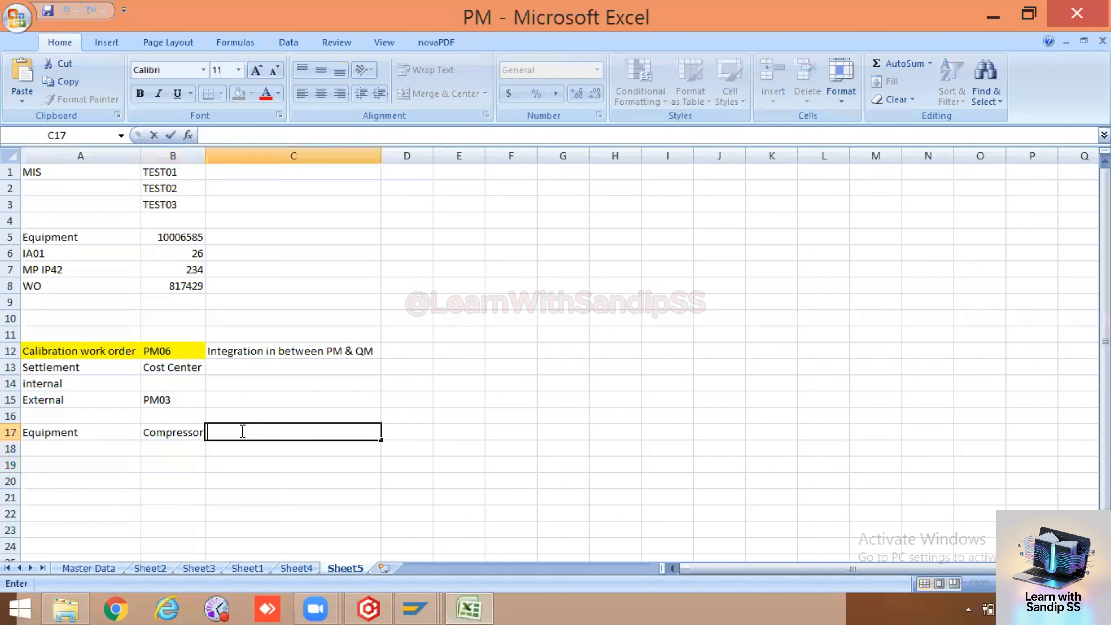
key("ctrl+v")
left_click(253, 471)
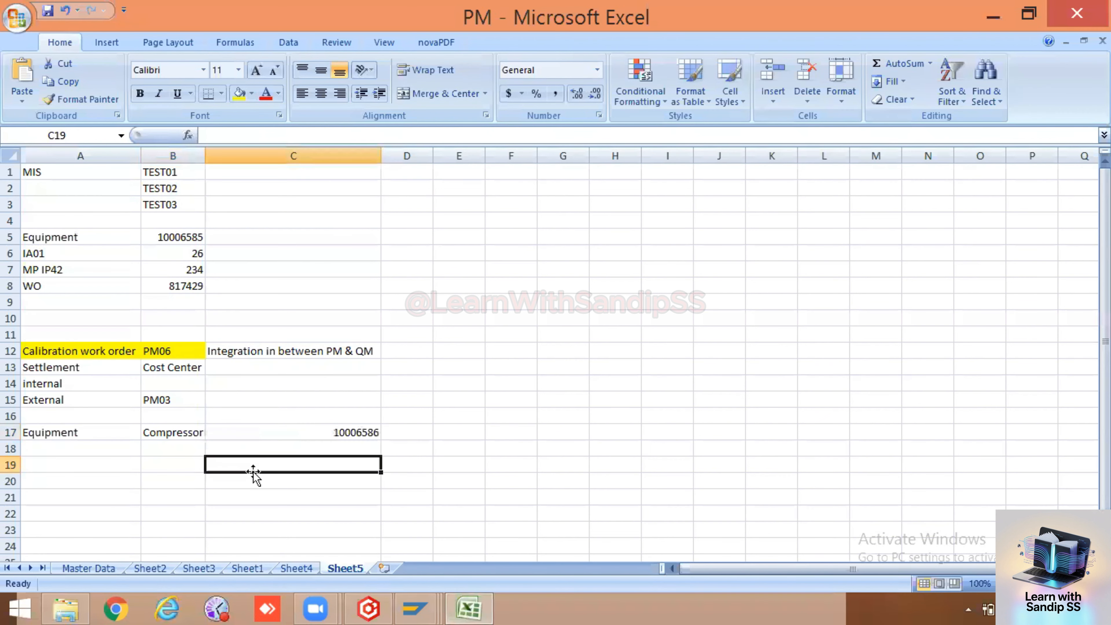
left_click(74, 455)
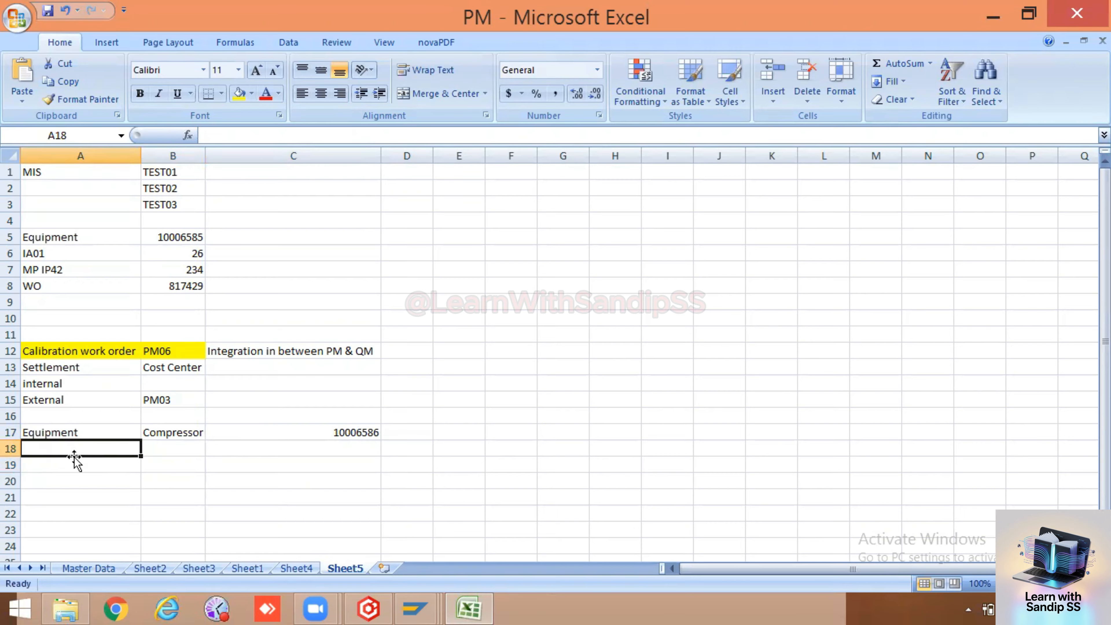
double_click(74, 464)
left_click(73, 446)
double_click(74, 445)
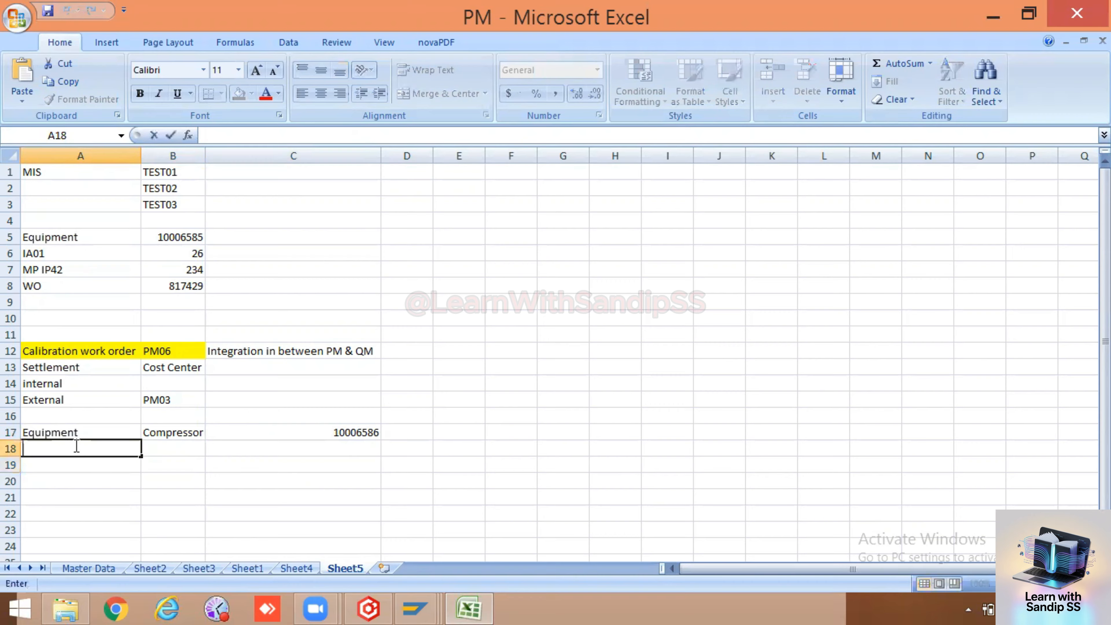
type("MI")
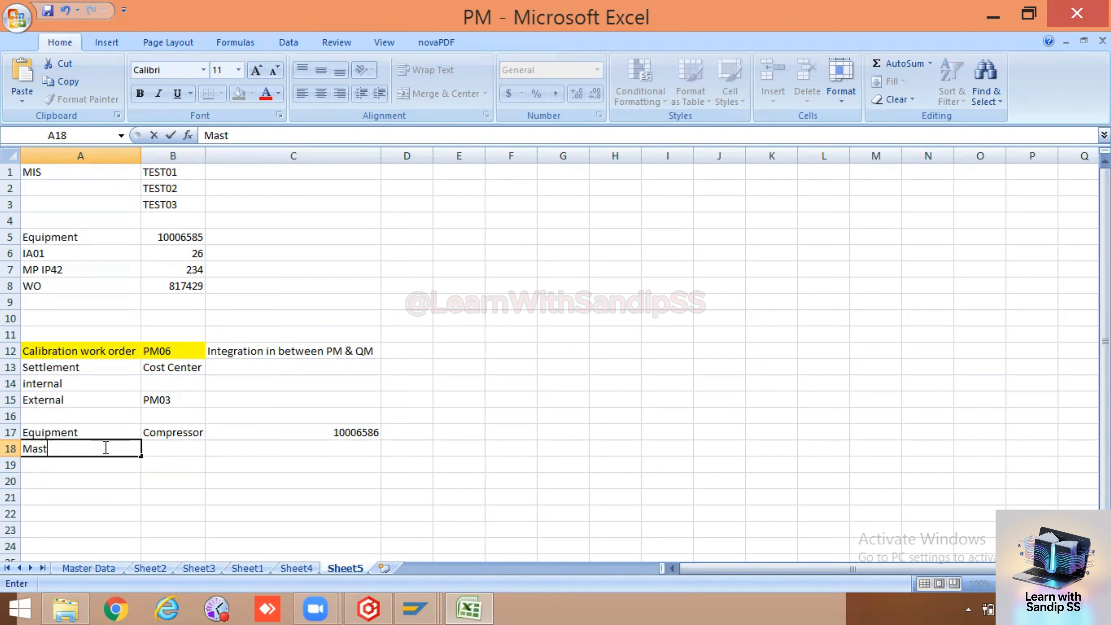
type("ter INspection C")
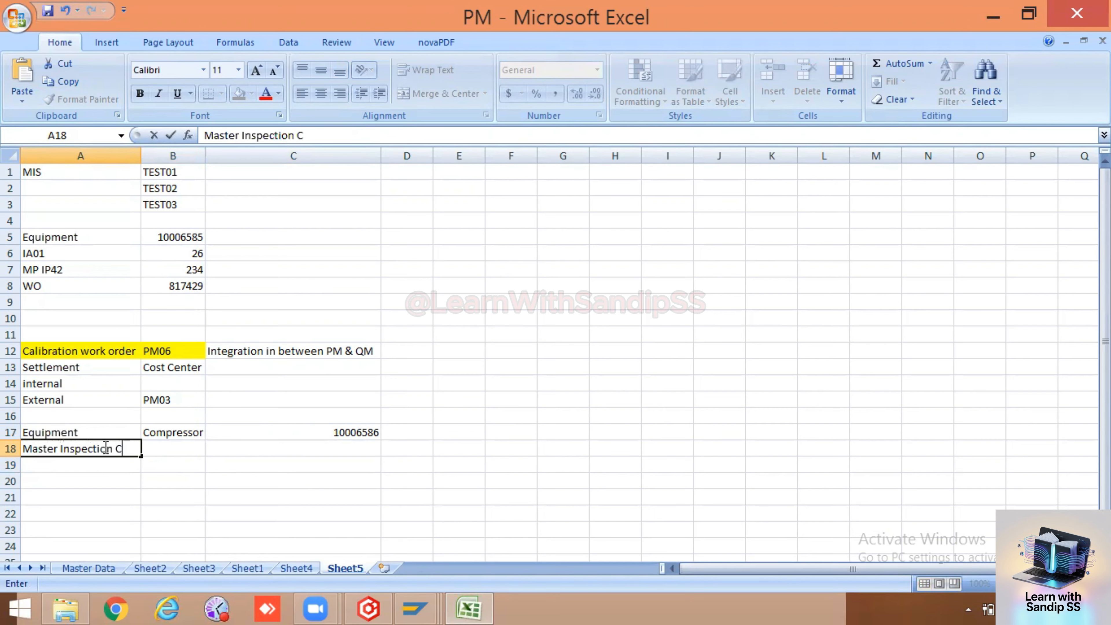
type("hara")
double_click(194, 447)
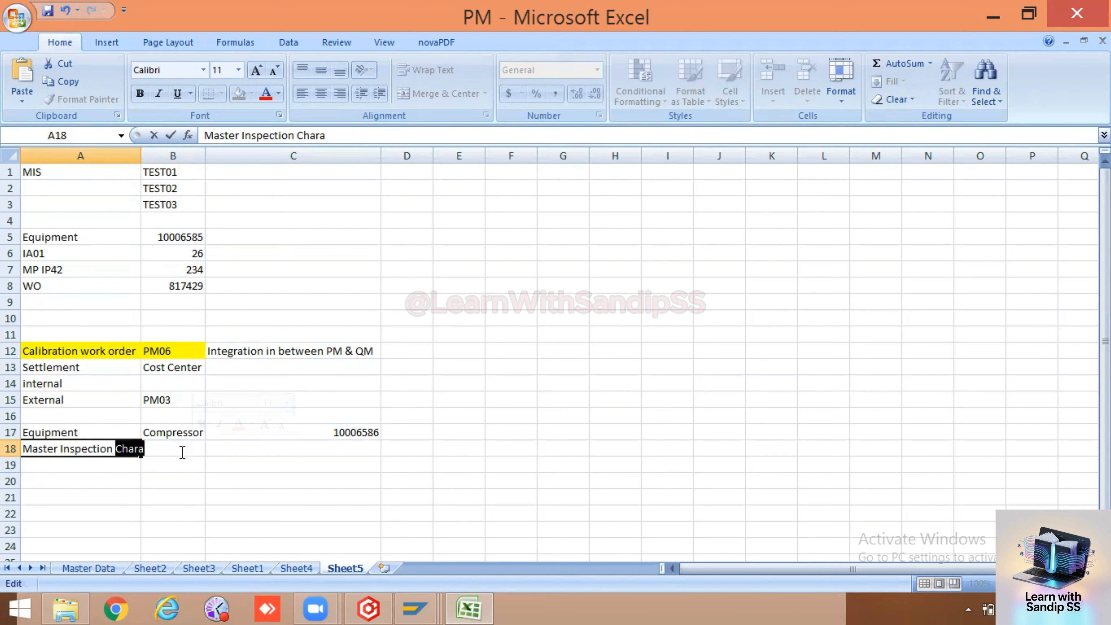
left_click(177, 462)
Fill row 18 with MIS in B18, T Code in C18 and QS21 in D18
double_click(177, 446)
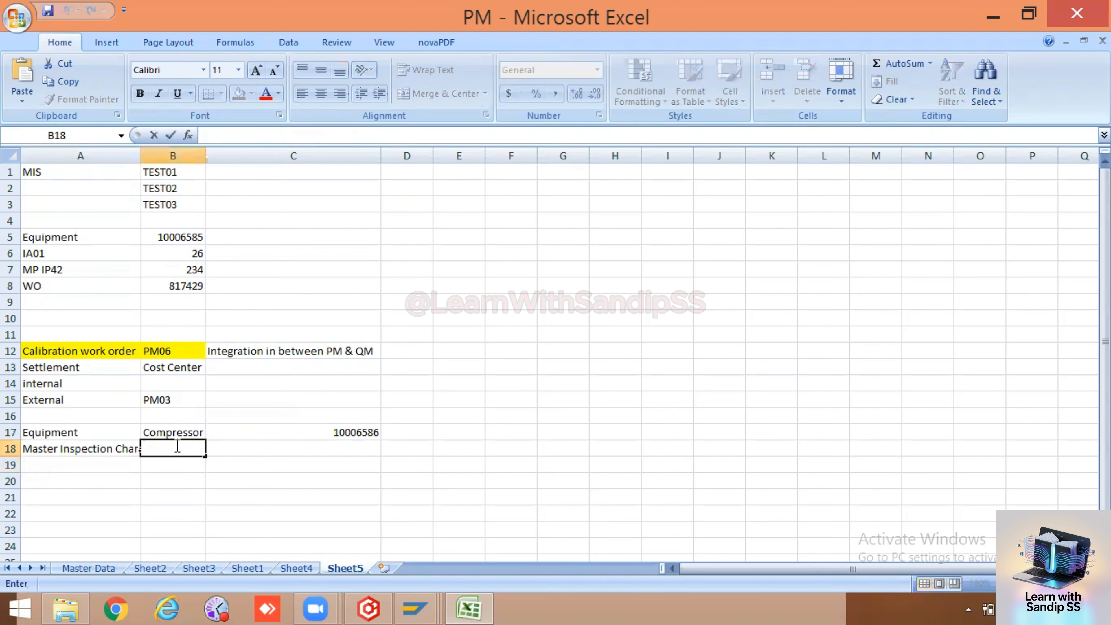
type("MIs")
left_click(150, 495)
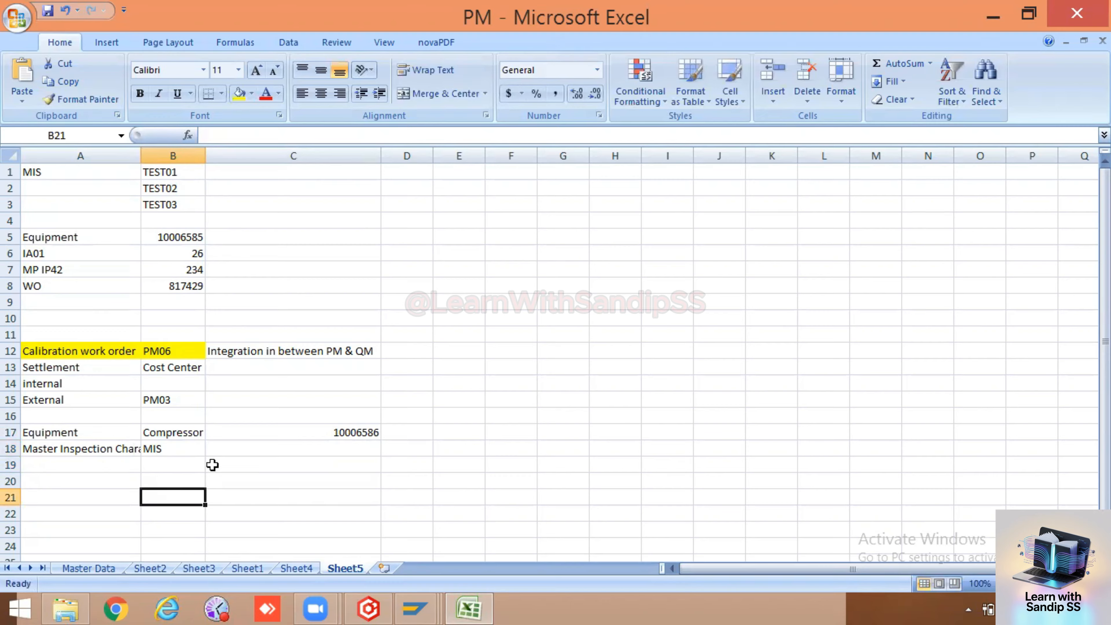
double_click(231, 447)
type("T Coi9")
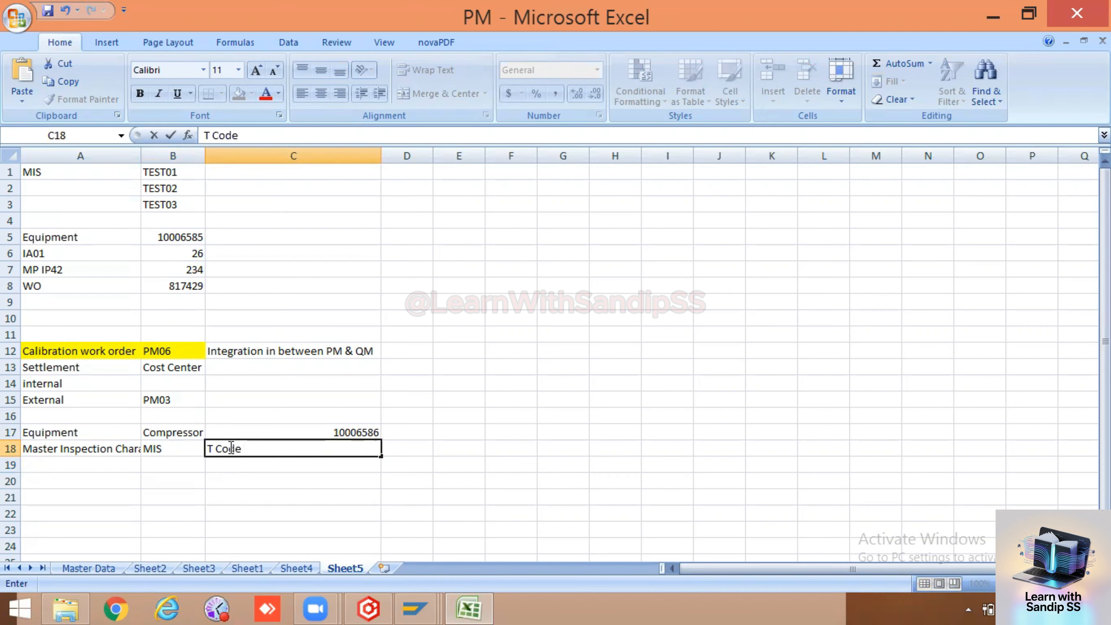
left_click(427, 449)
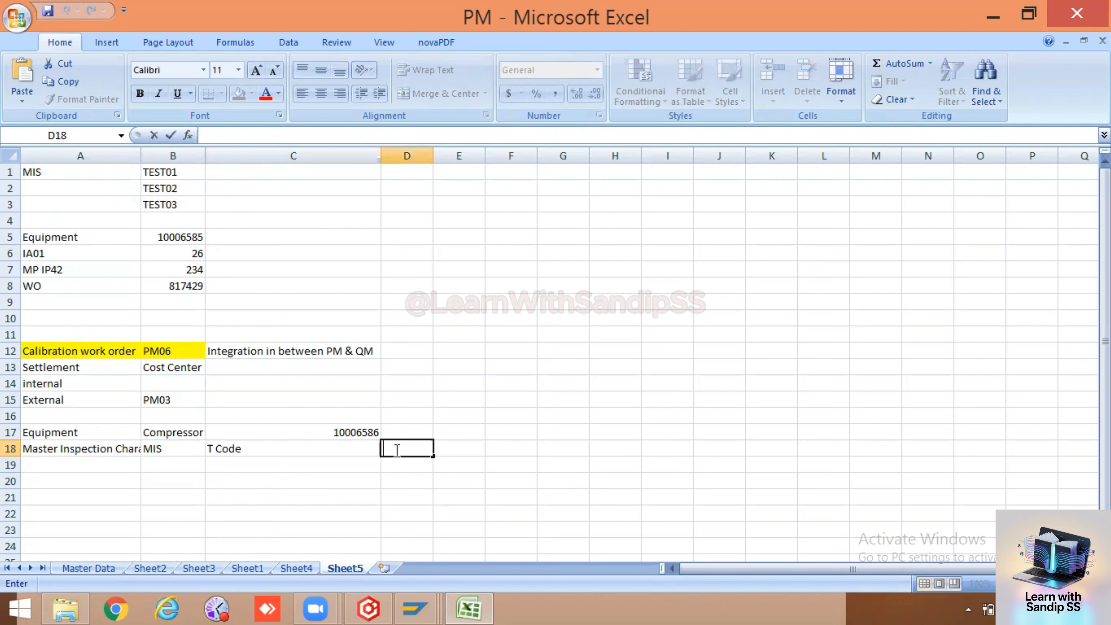
type("QS21")
left_click(407, 495)
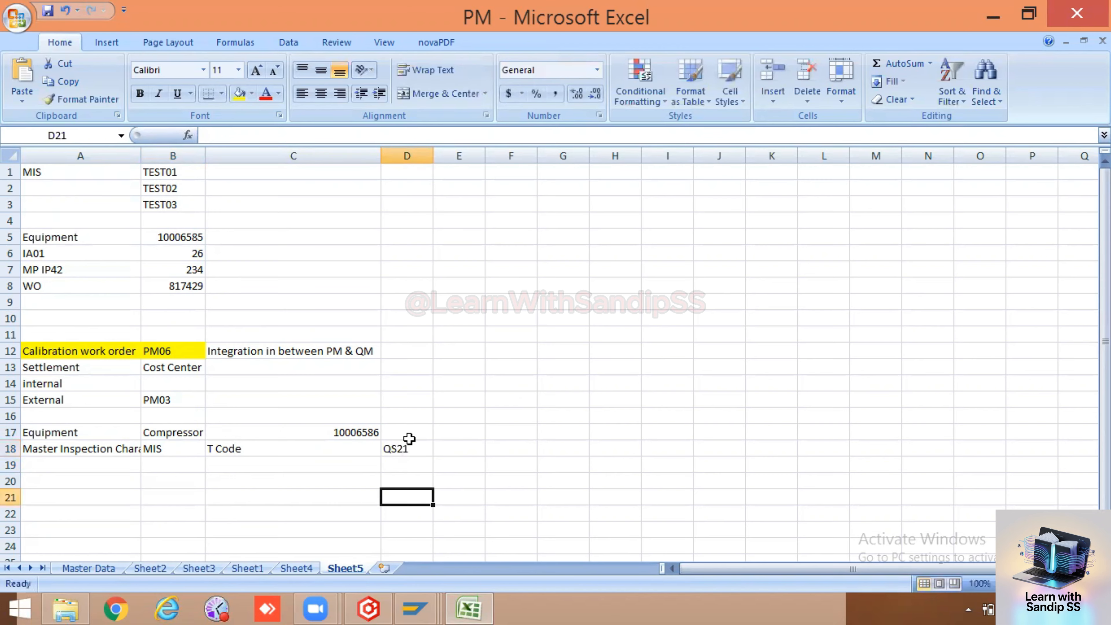
left_click(410, 443)
Autofit column A so the Master Inspection Chara label fits
left_click(29, 446)
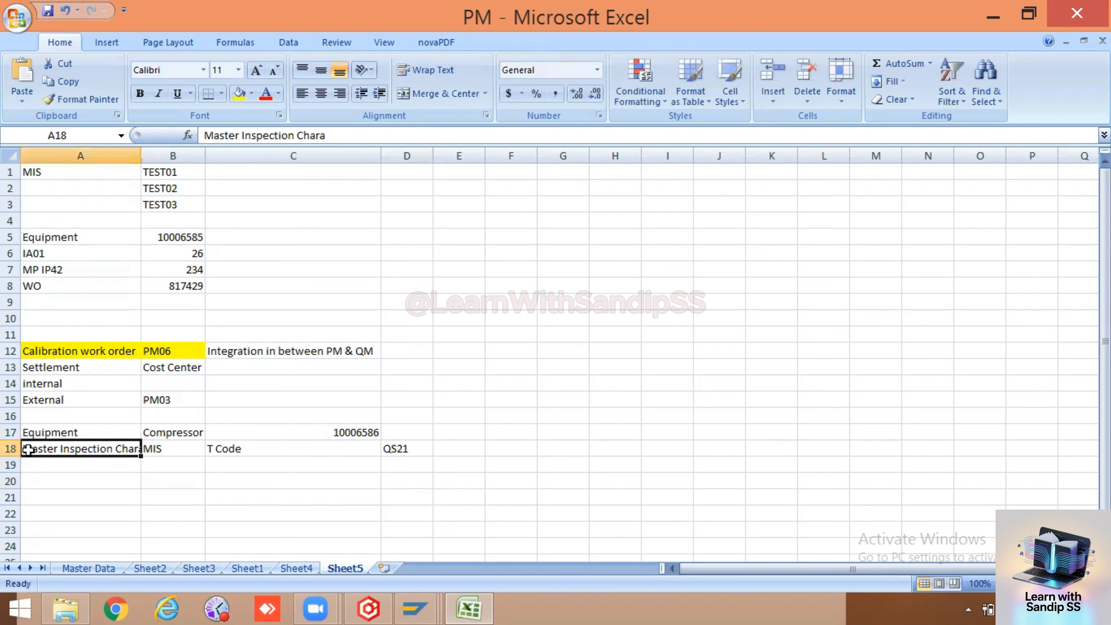
left_click(9, 449)
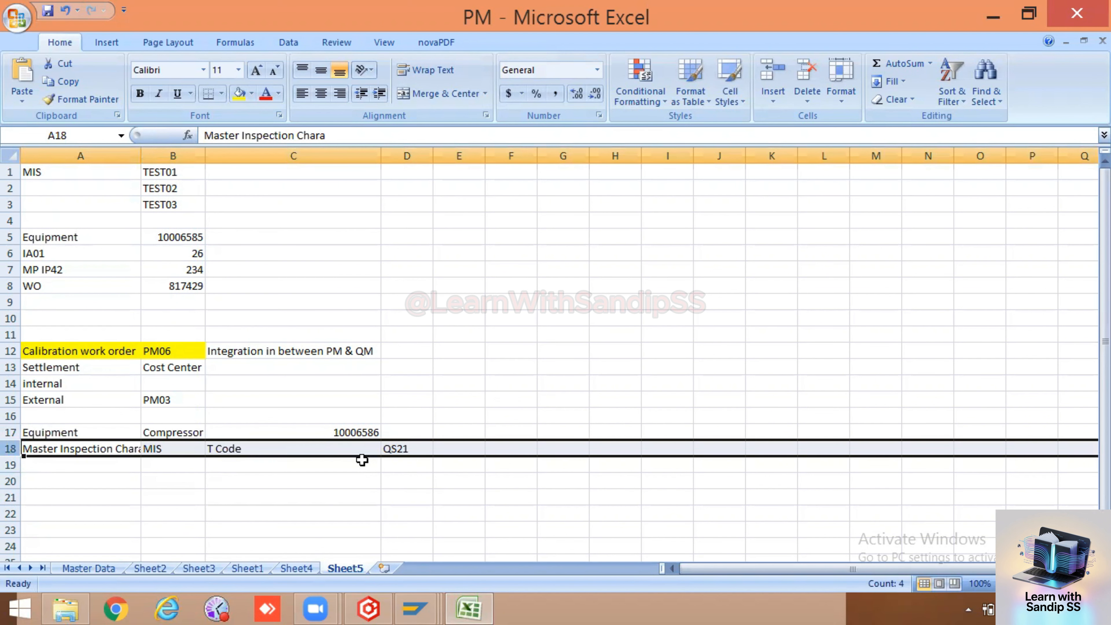
left_click(360, 517)
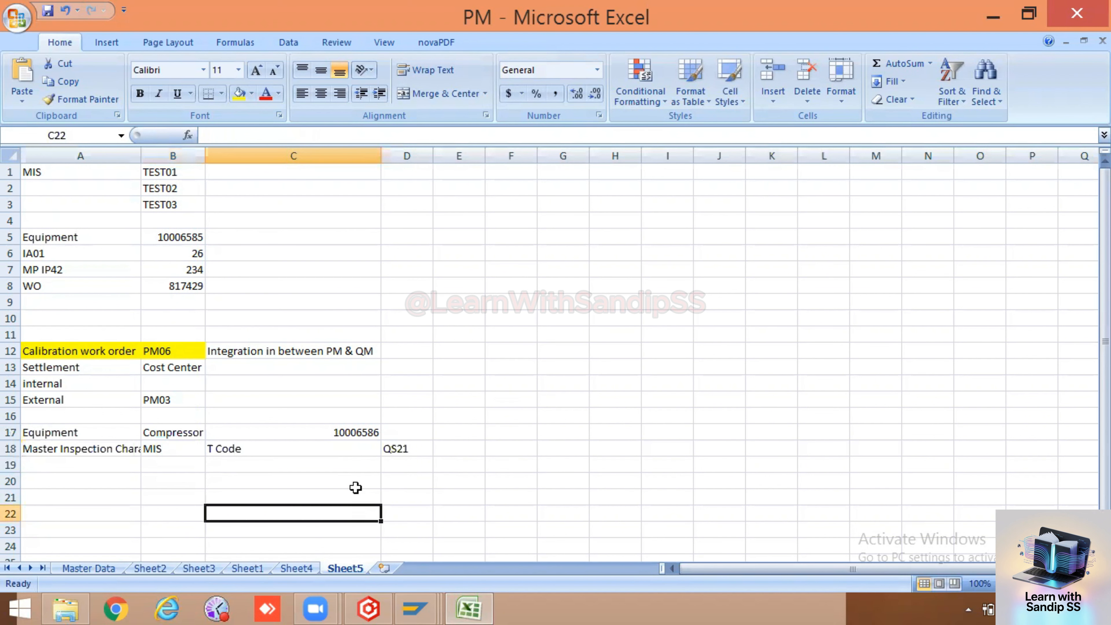
left_click(12, 449)
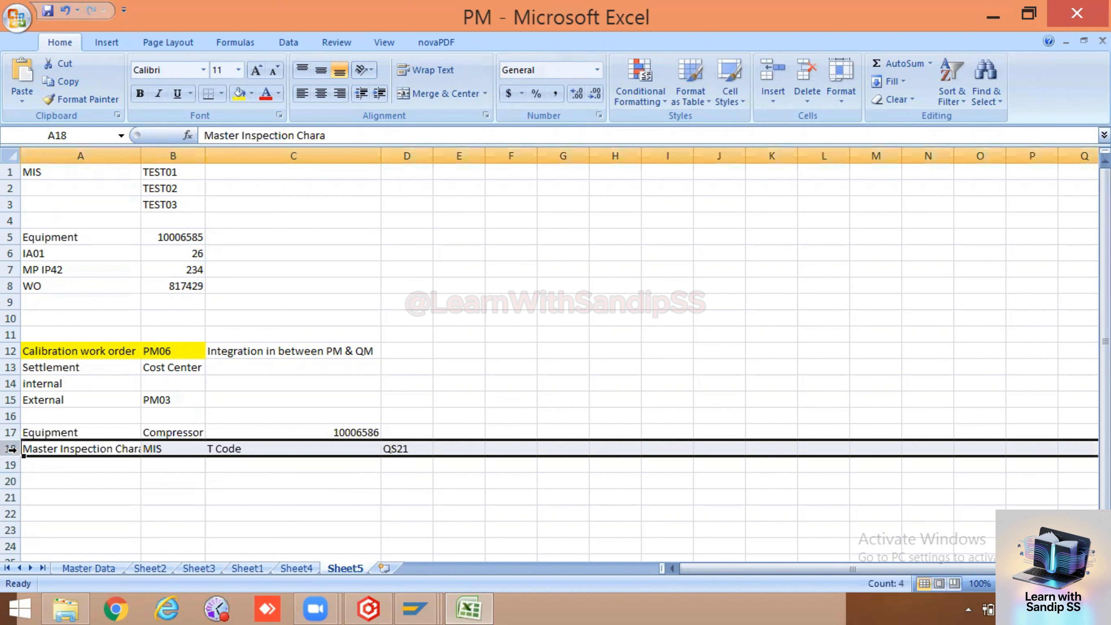
double_click(140, 154)
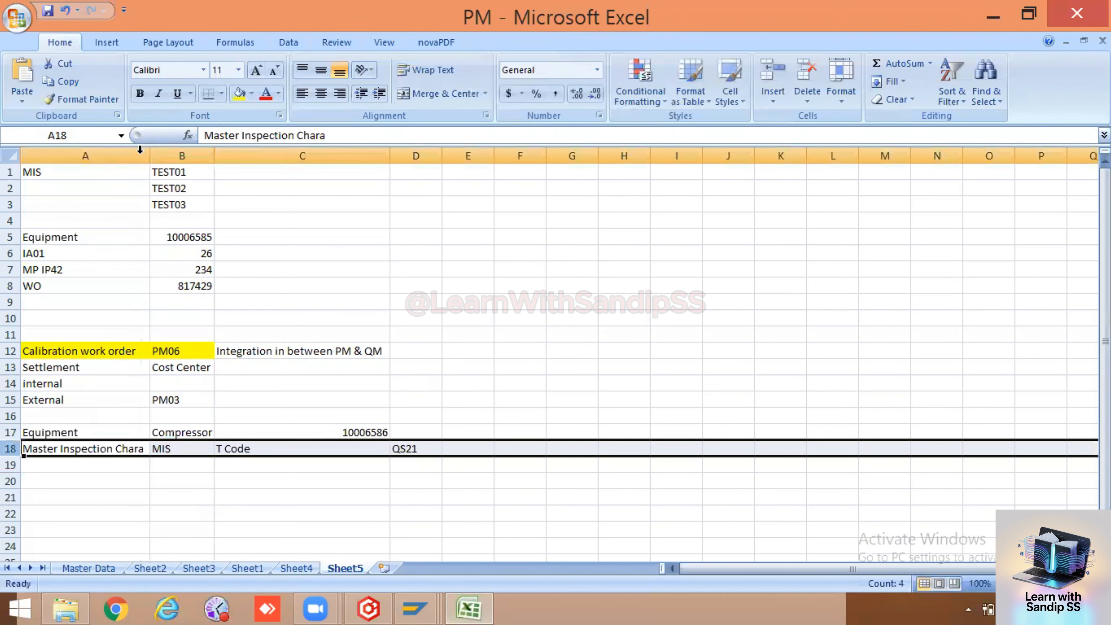
left_click(189, 462)
left_click(83, 448)
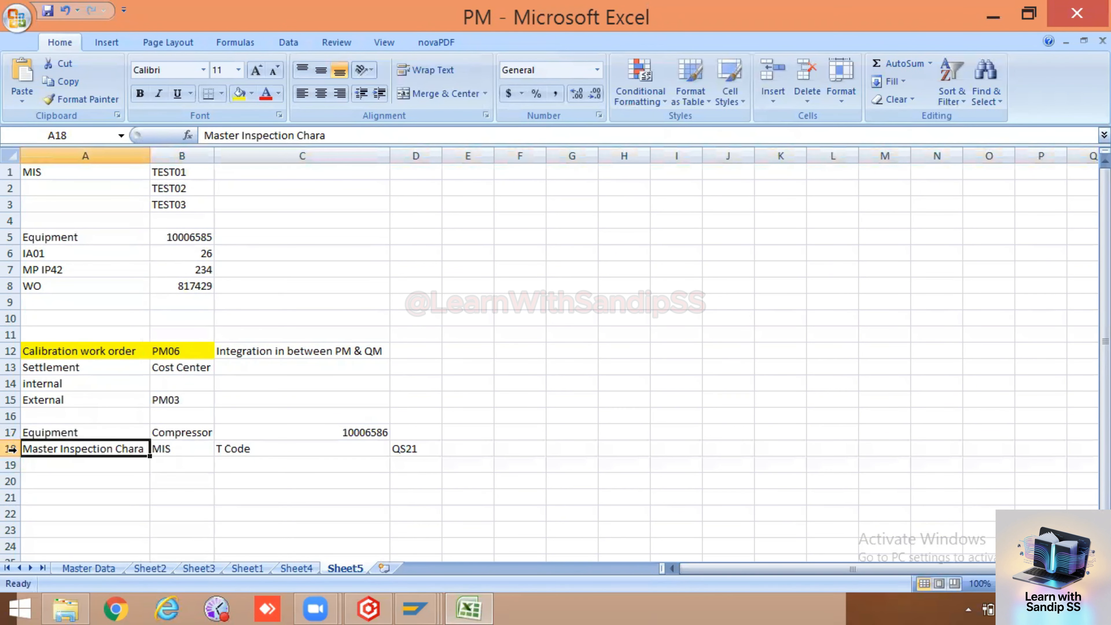
left_click(12, 450)
left_click(107, 465)
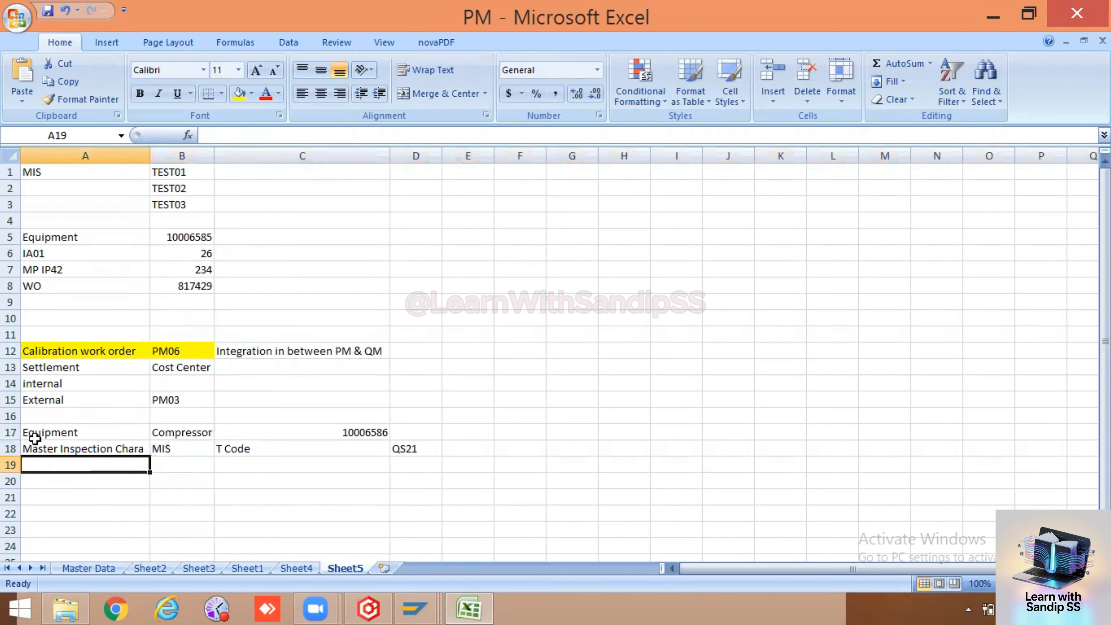
left_click(12, 449)
left_click(208, 464)
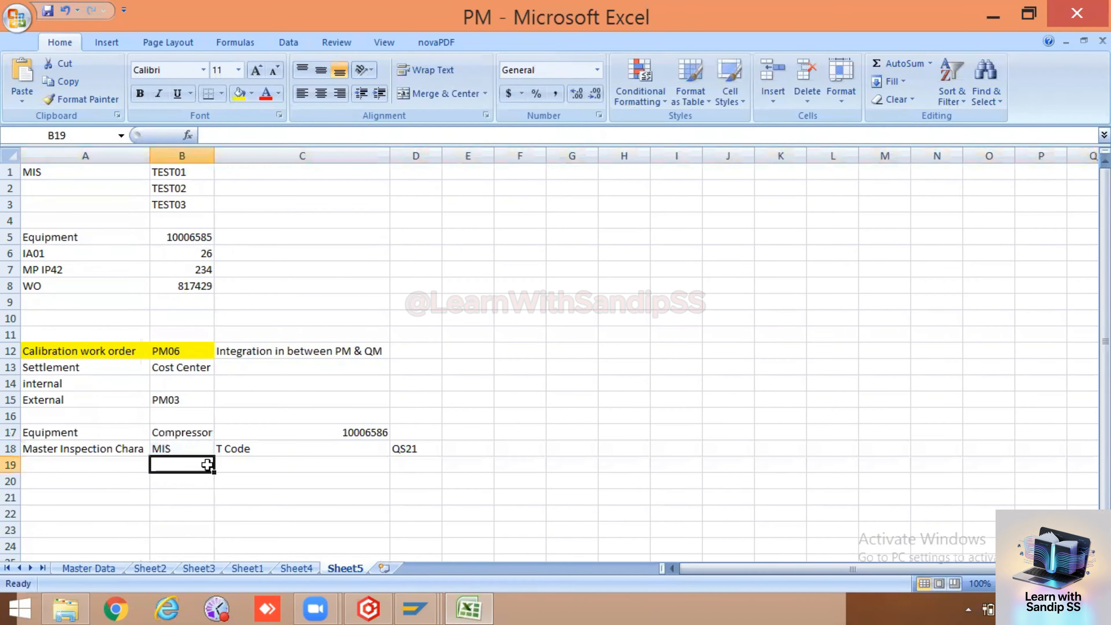
left_click(406, 448)
Run transaction /nqs21 in SAP and enter plant 1000
mouse_move(422, 599)
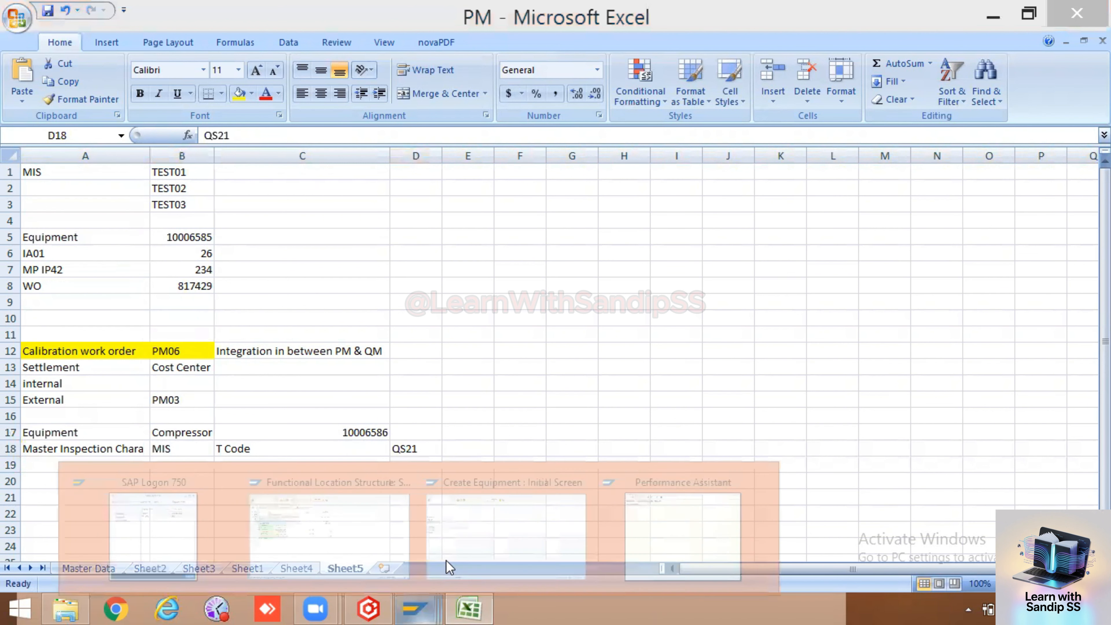
left_click(509, 526)
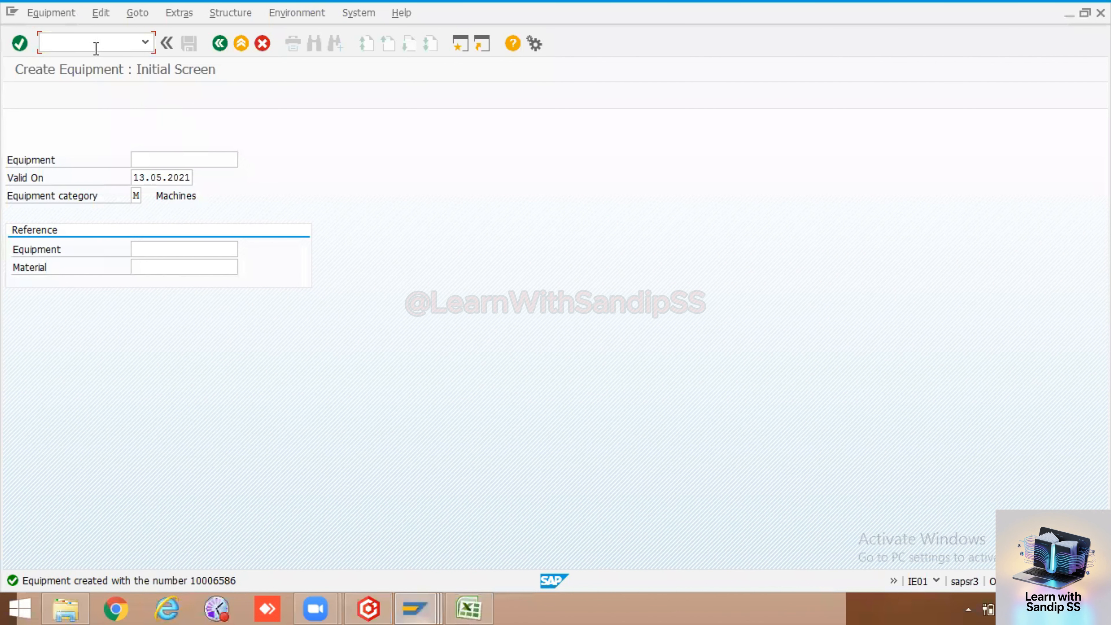
type("?nqs21")
key("BackSpace")
key("BackSpace")
key("BackSpace")
key("BackSpace")
key("BackSpace")
key("BackSpace")
type("/nqs21")
key("Return")
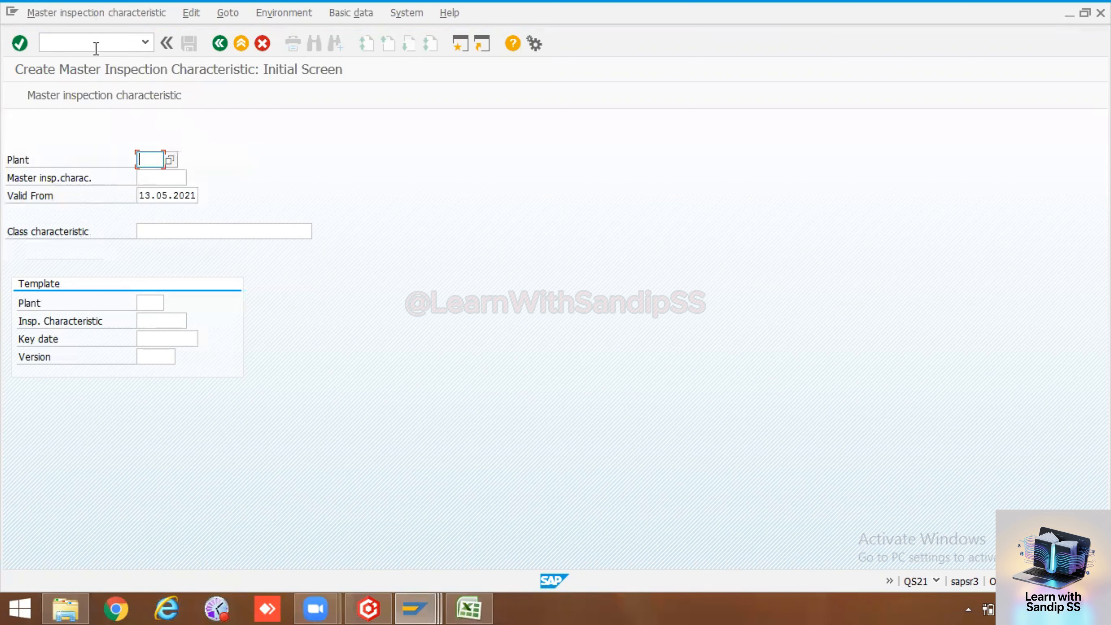
type("1")
left_click(148, 176)
left_click(148, 177)
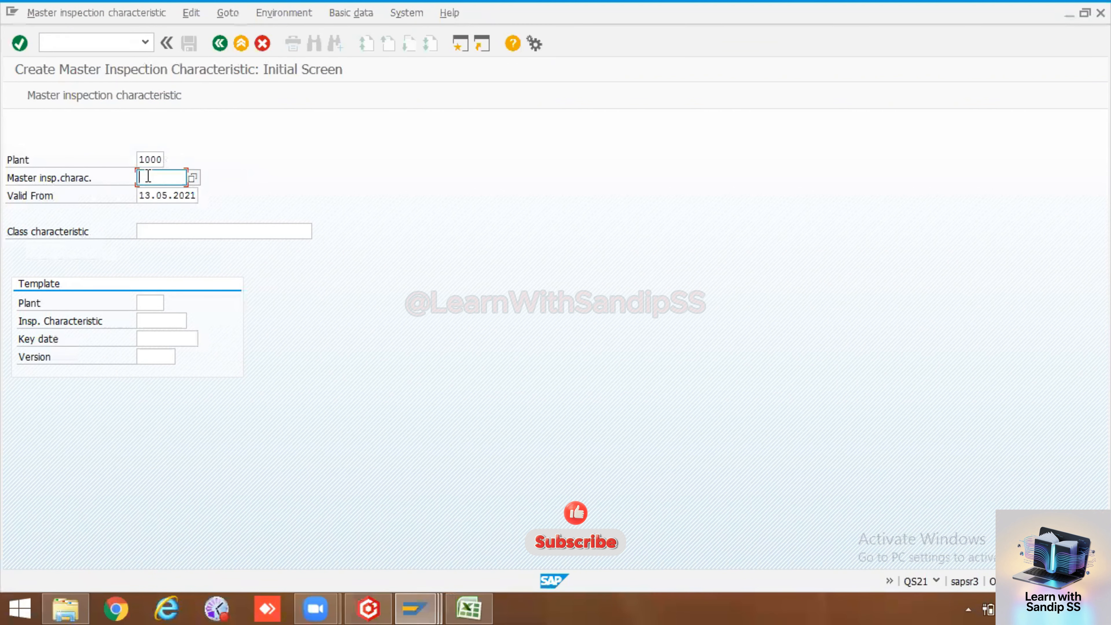
left_click(469, 608)
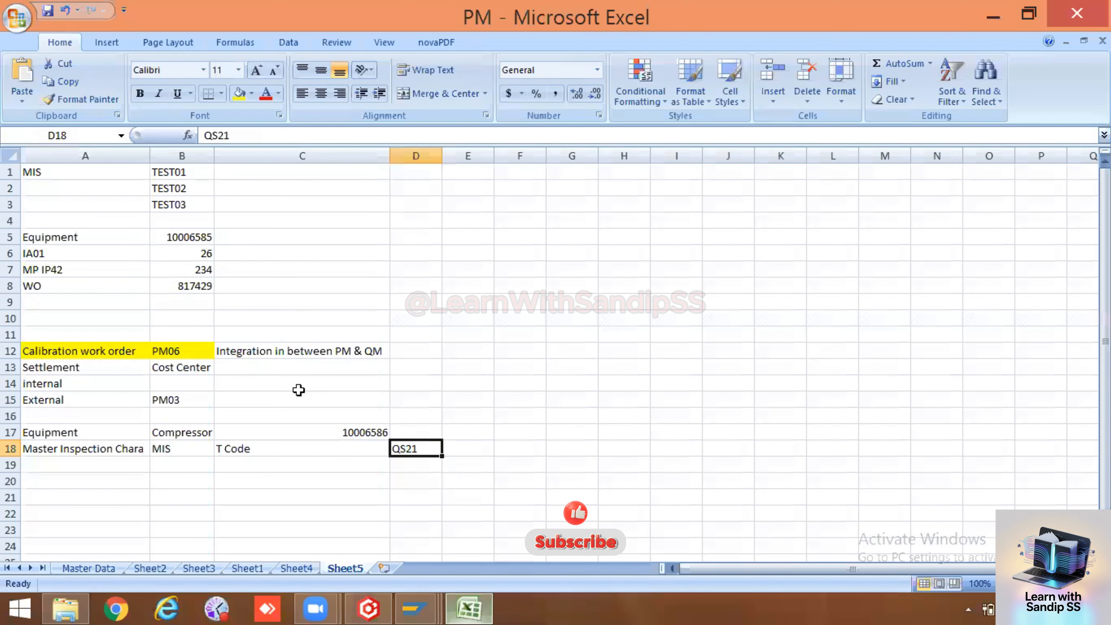
Enter Impeller in E18, Case in E19 and Shaft in E20
double_click(481, 430)
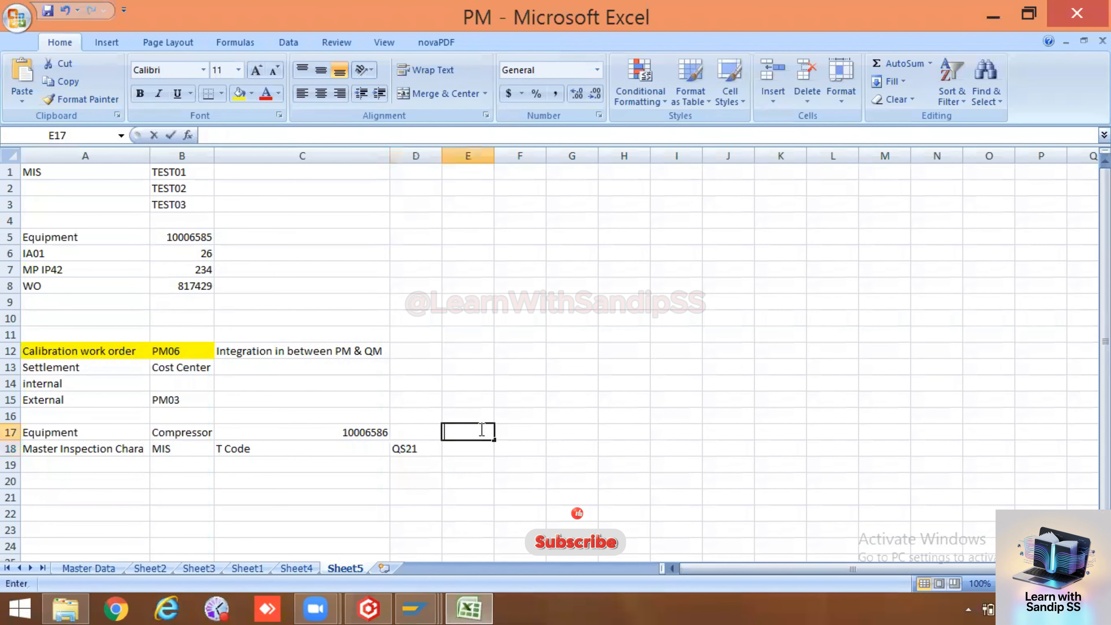
double_click(463, 449)
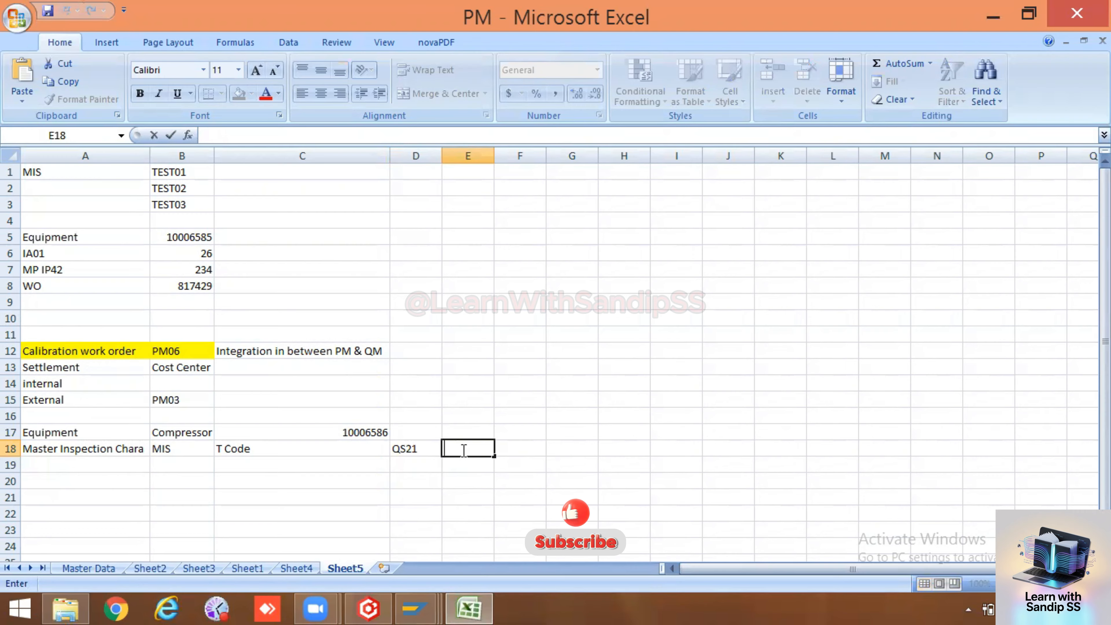
type("Impelle")
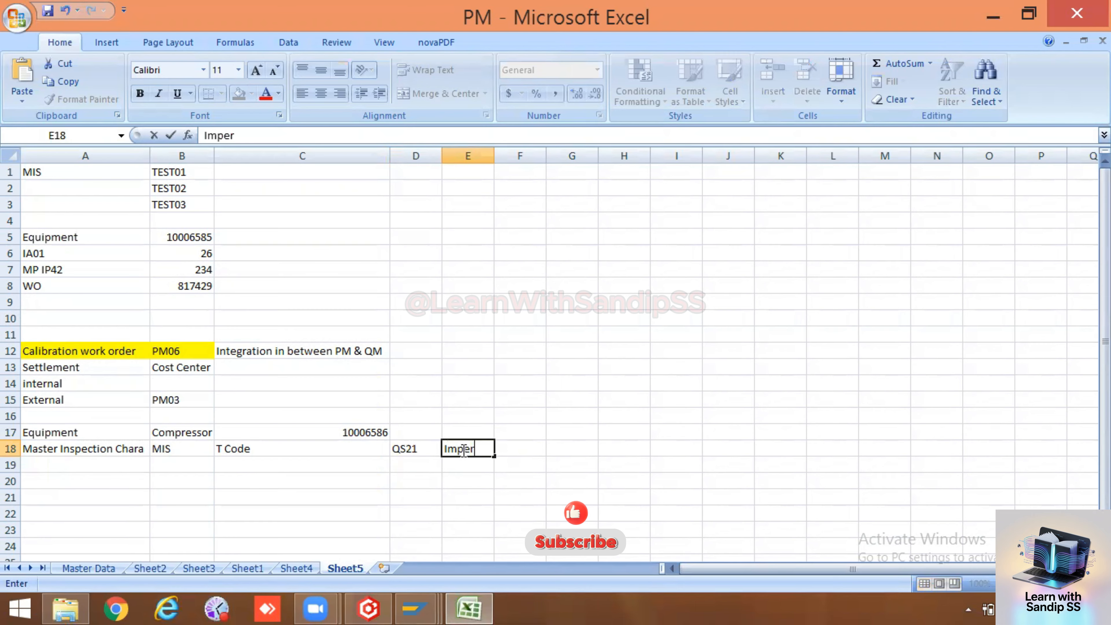
type("r")
left_click(481, 481)
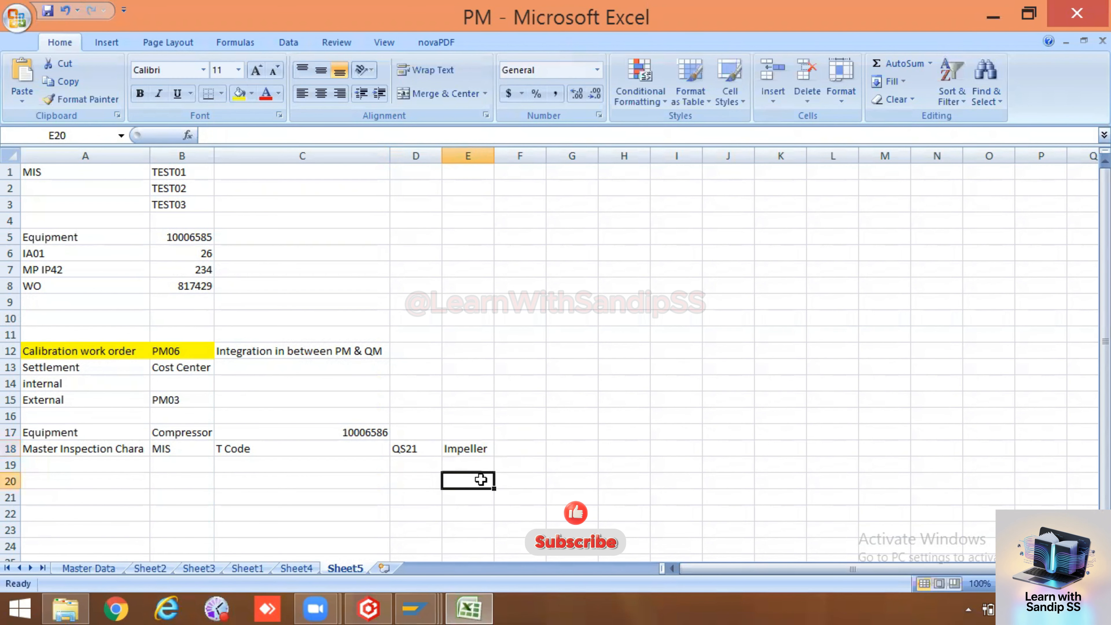
double_click(467, 465)
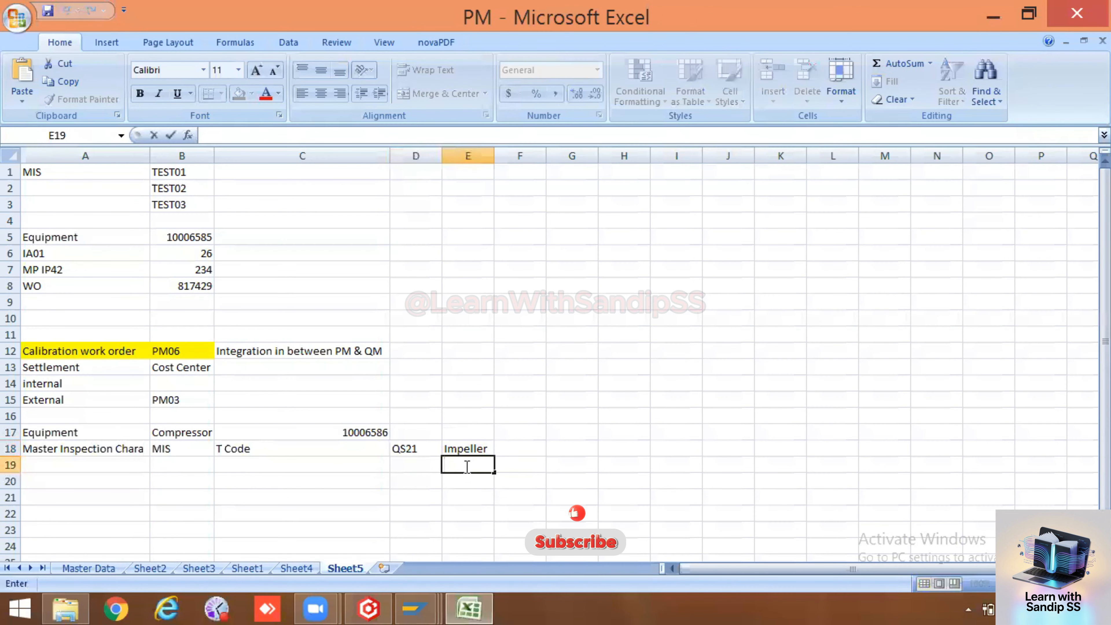
type("Case")
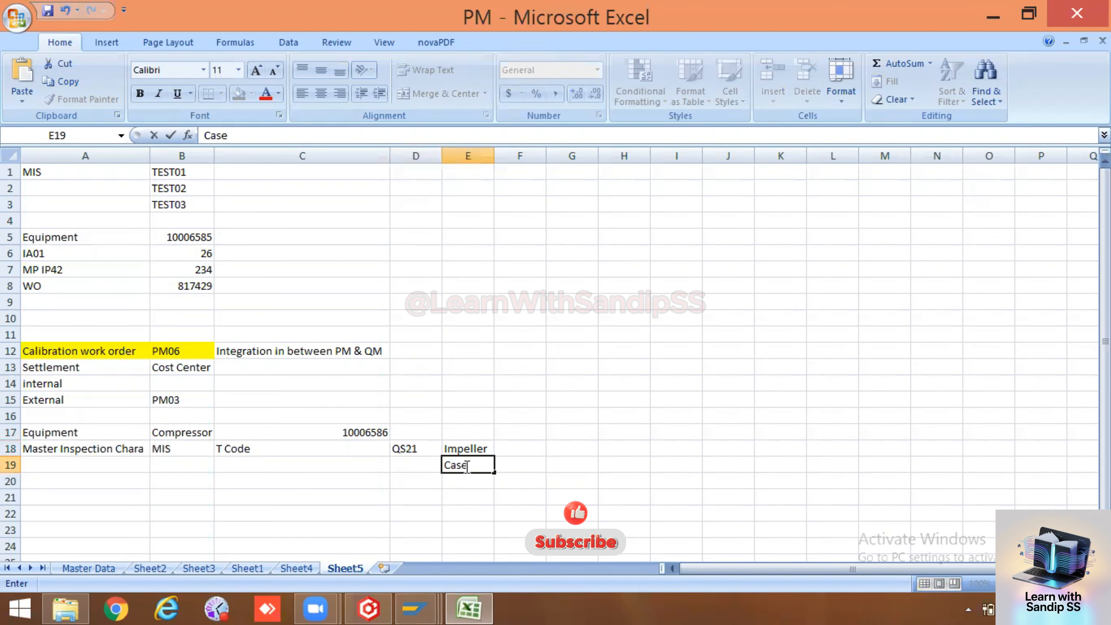
left_click(454, 482)
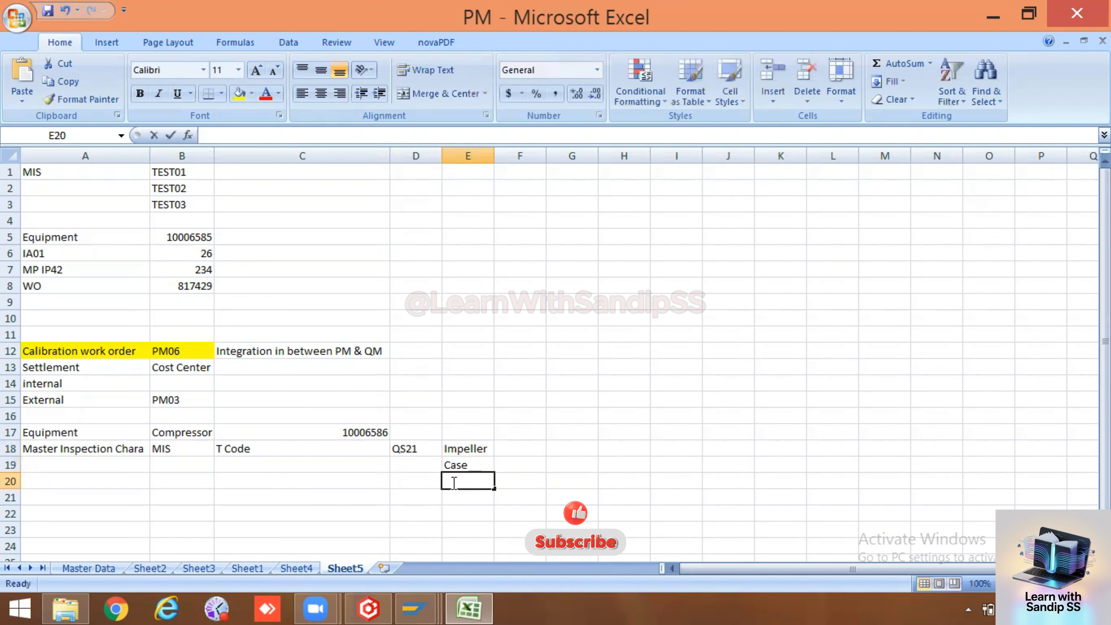
type("Sha")
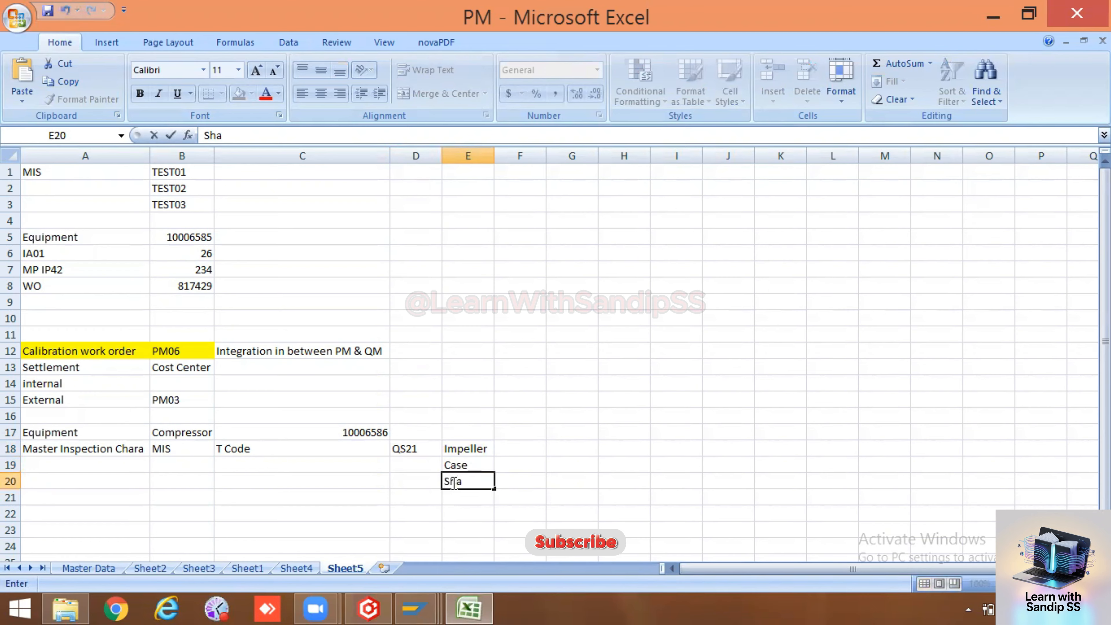
type("fte")
key("BackSpace")
left_click(398, 485)
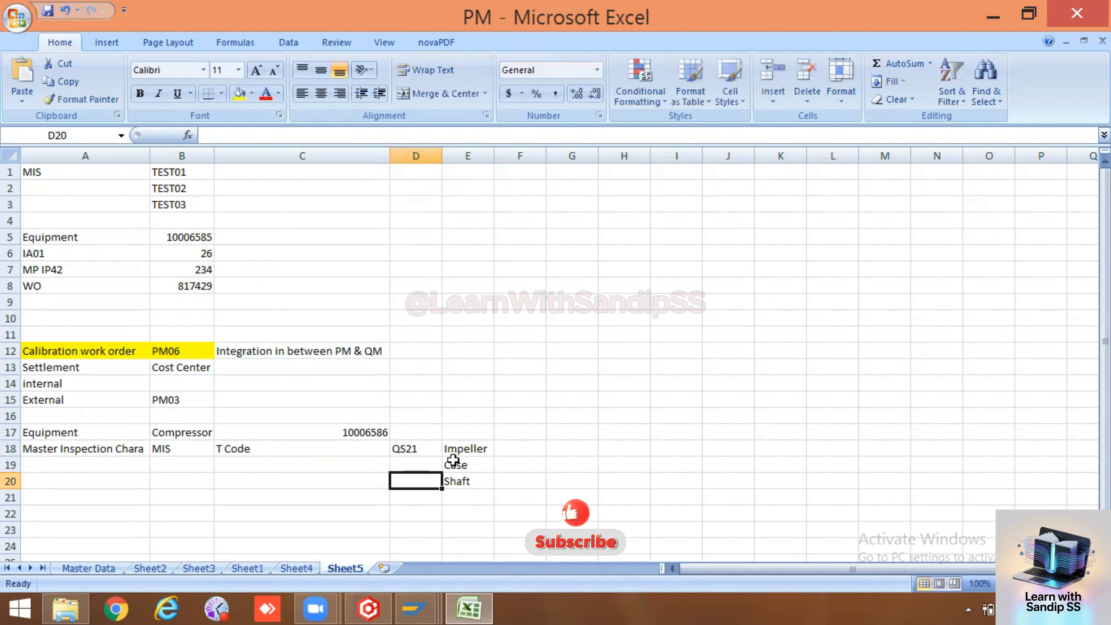
left_click_drag(454, 446, 456, 484)
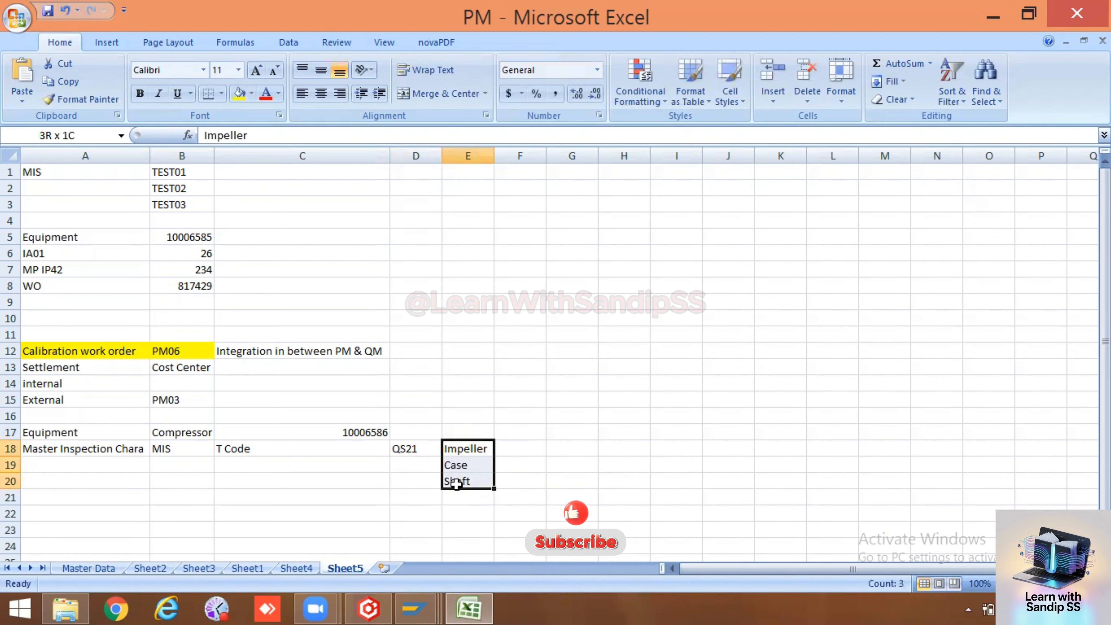
left_click(398, 480)
left_click(102, 467)
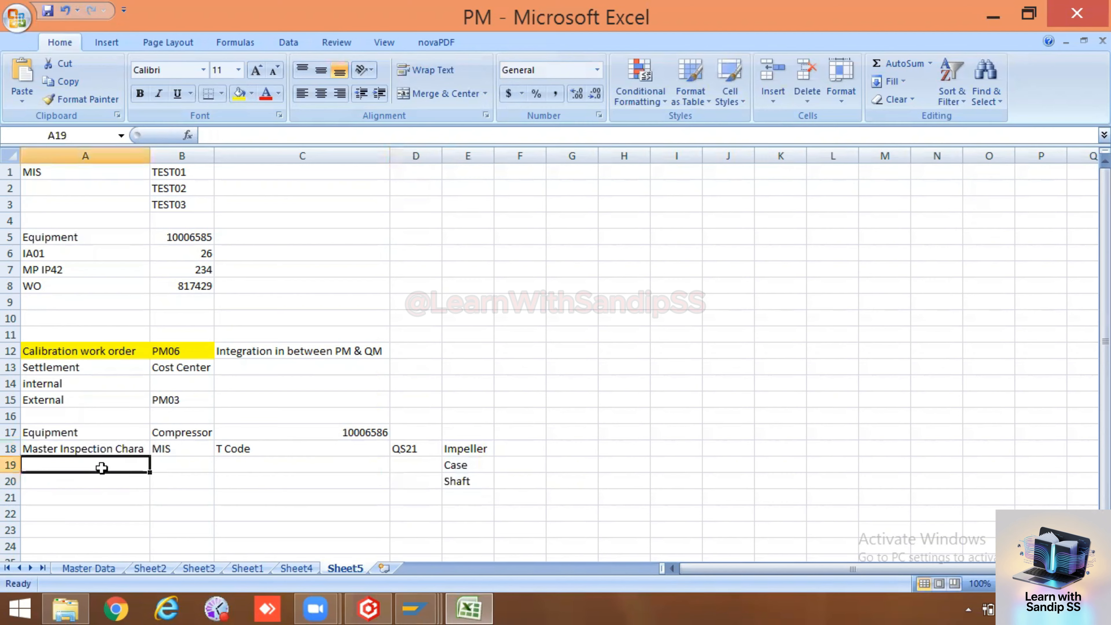
left_click(184, 431)
left_click_drag(447, 448, 463, 482)
left_click(409, 477)
left_click(457, 431)
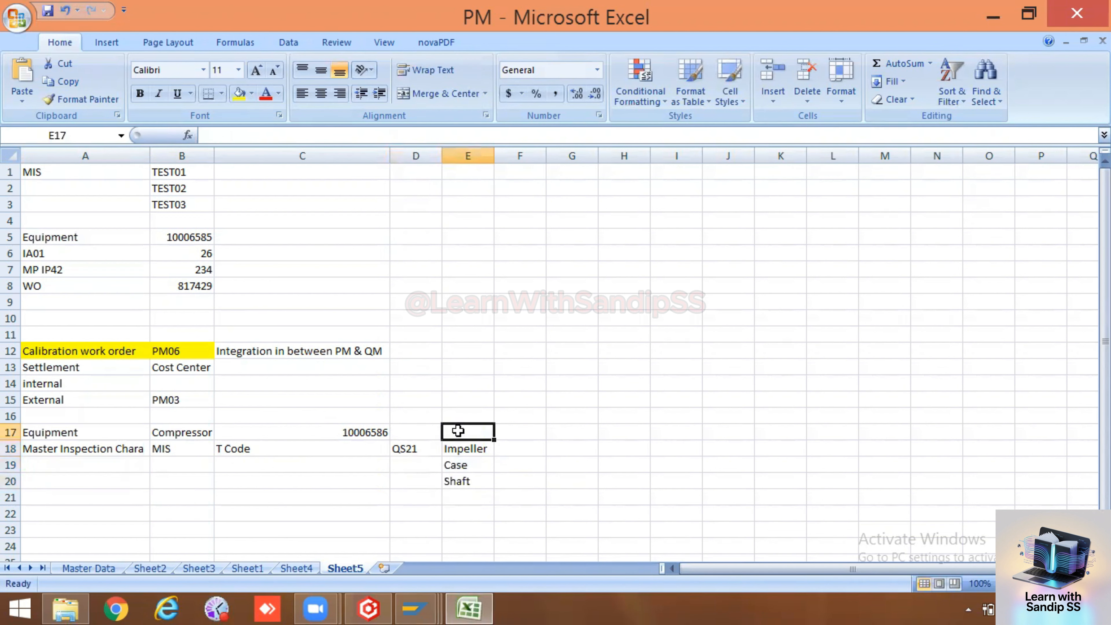
type("P")
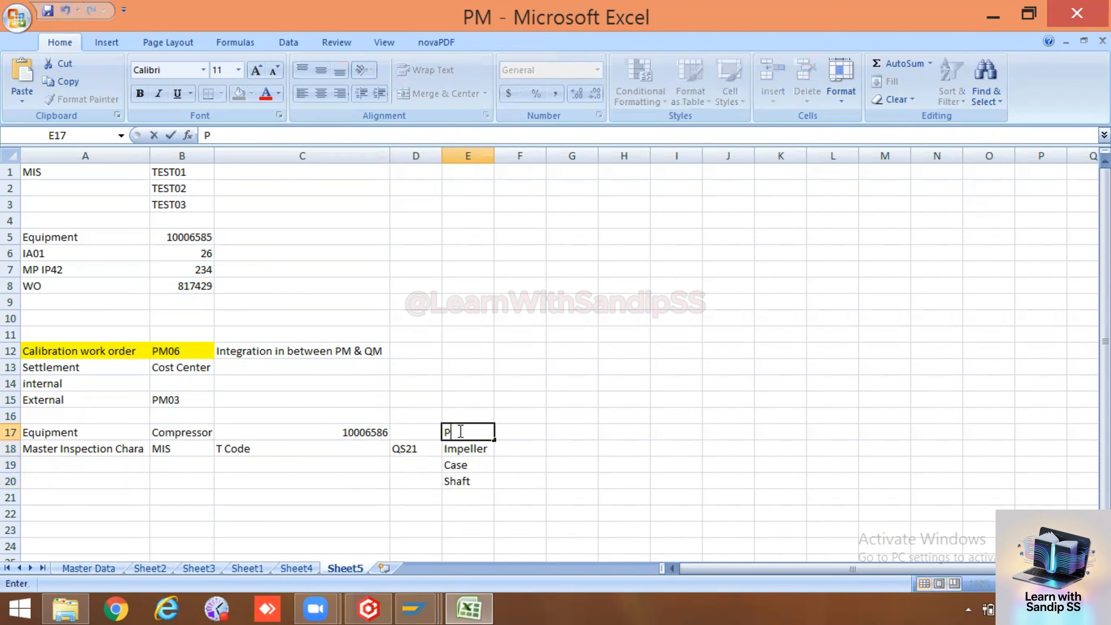
type("arts")
left_click(492, 465)
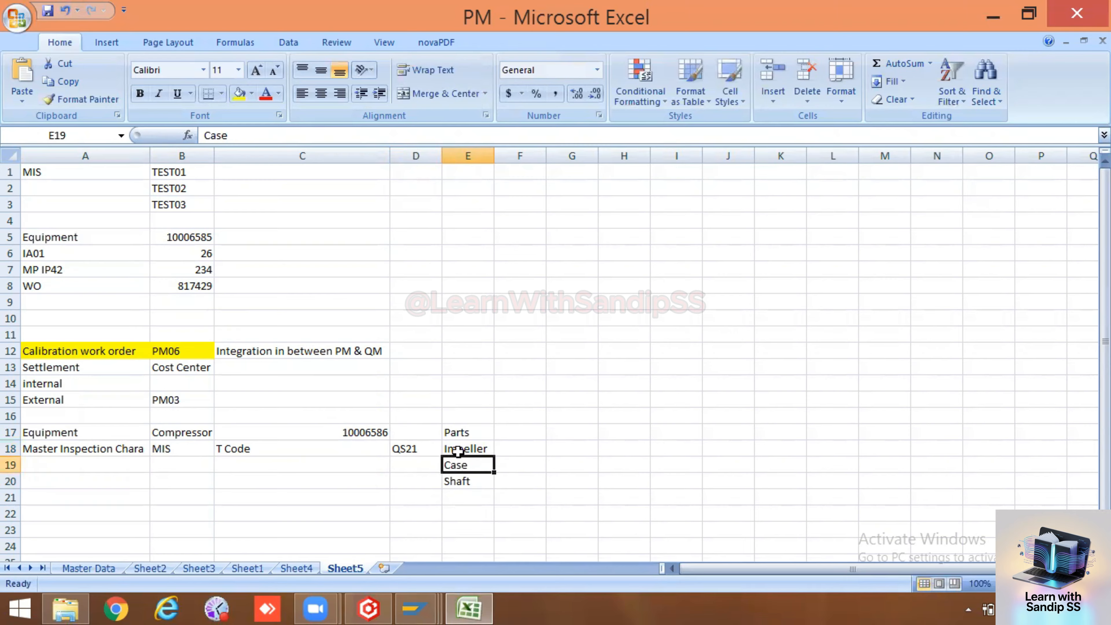
left_click_drag(458, 451, 457, 479)
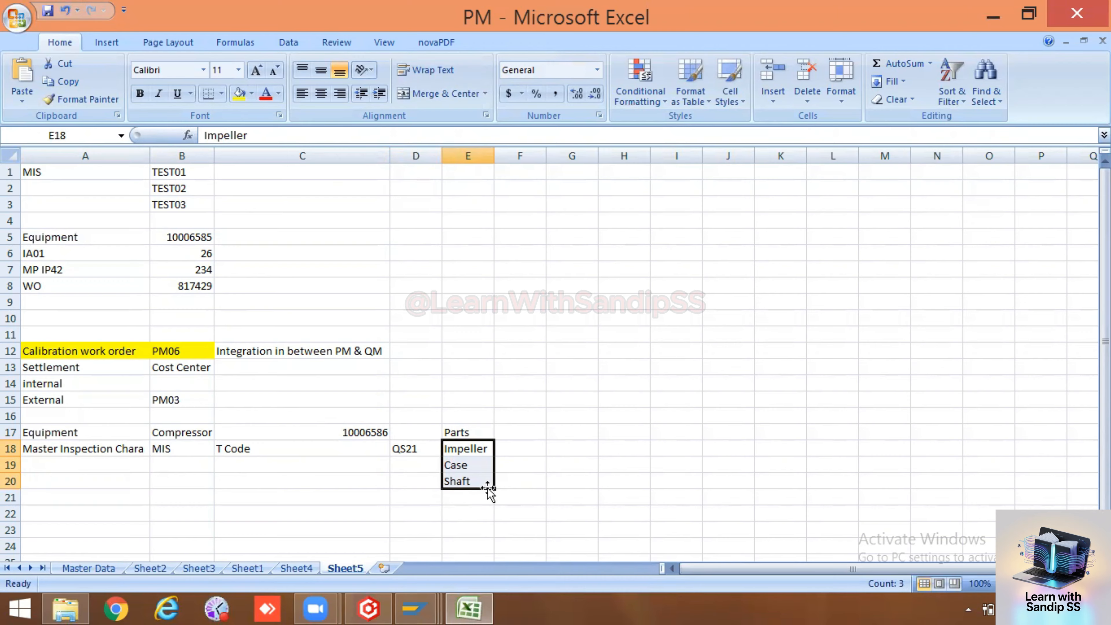
left_click_drag(489, 497, 489, 498)
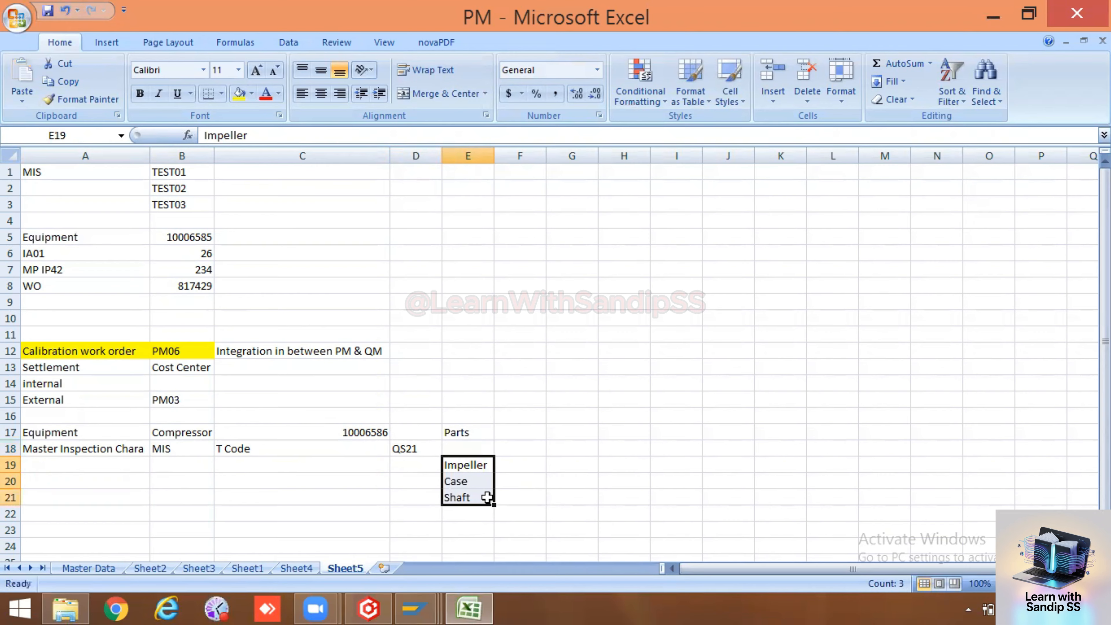
left_click(544, 477)
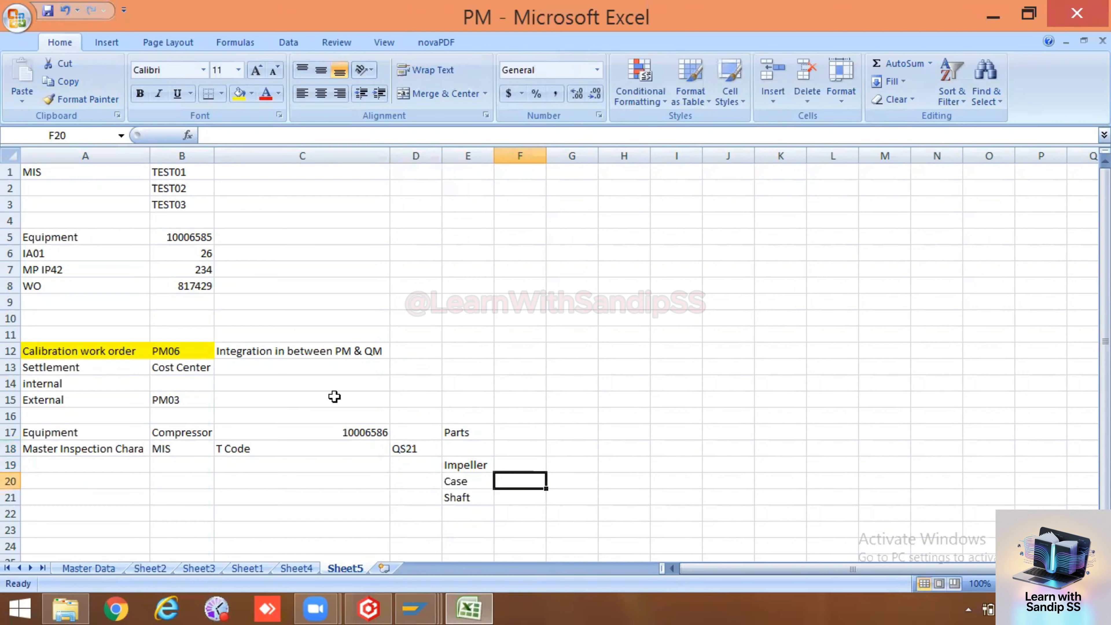
left_click(189, 400)
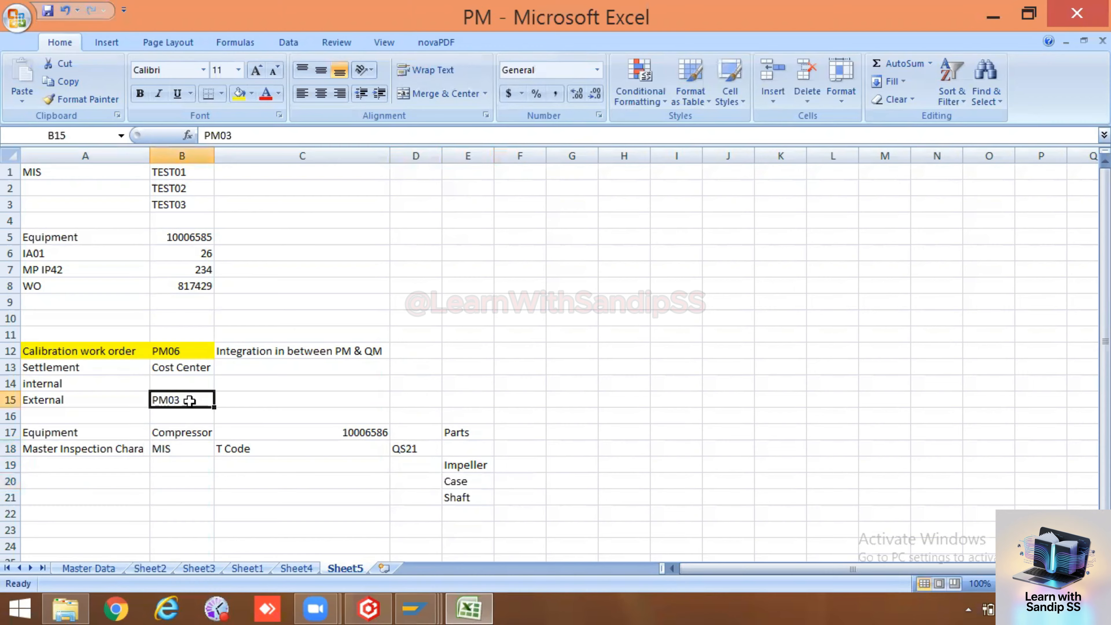
left_click(9, 399)
left_click(192, 398)
left_click(424, 481)
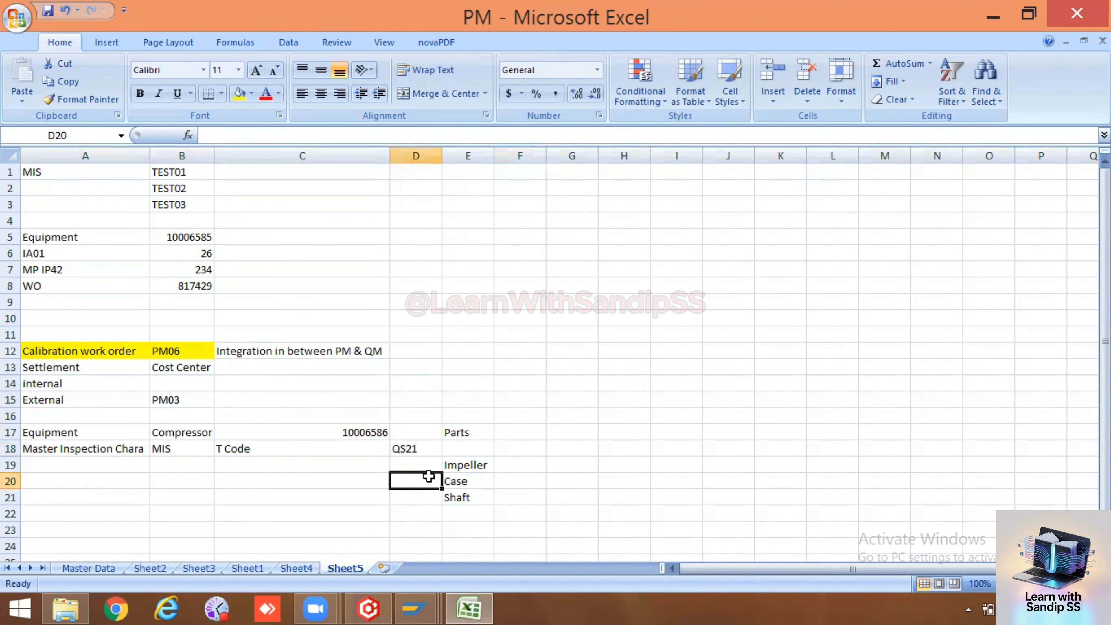
left_click(459, 466)
left_click_drag(459, 465, 467, 498)
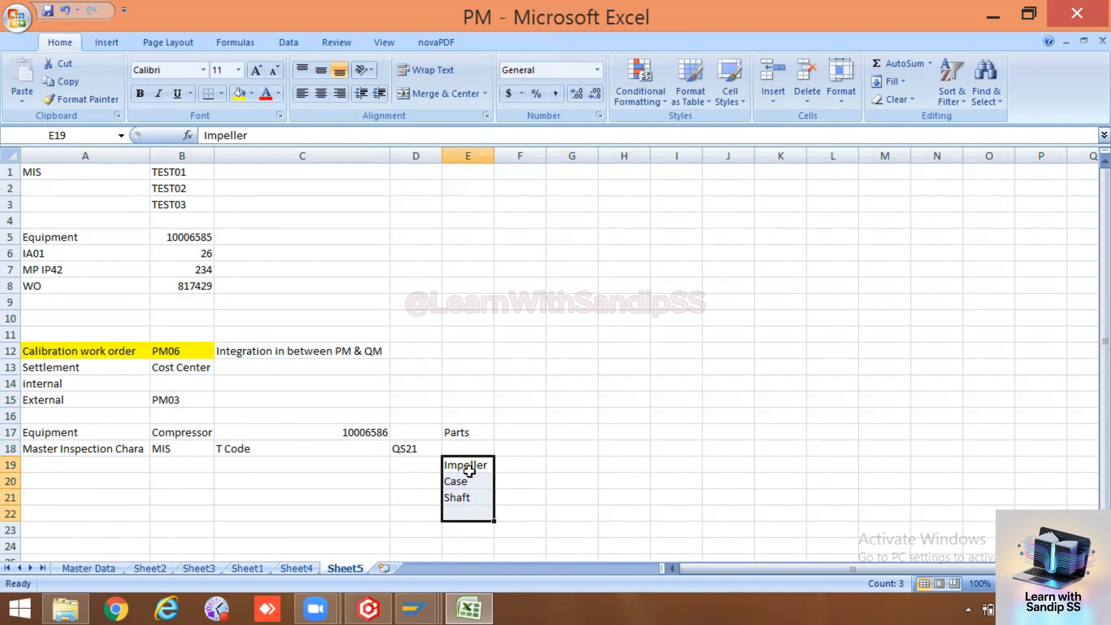
left_click(467, 463)
left_click(467, 484)
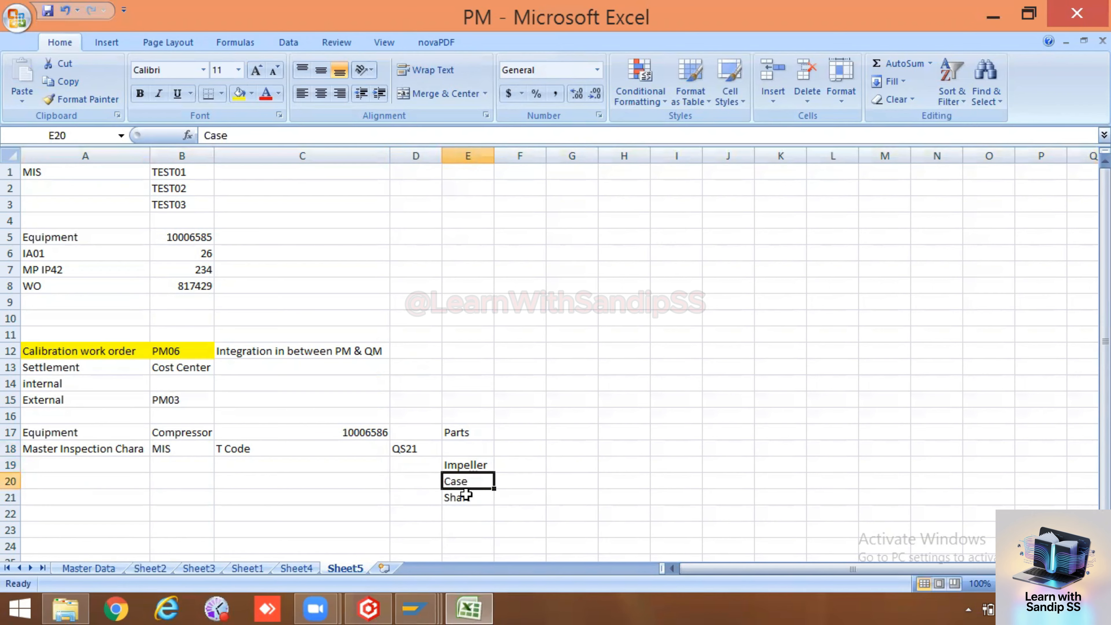
left_click(466, 496)
left_click(464, 478)
left_click(466, 462)
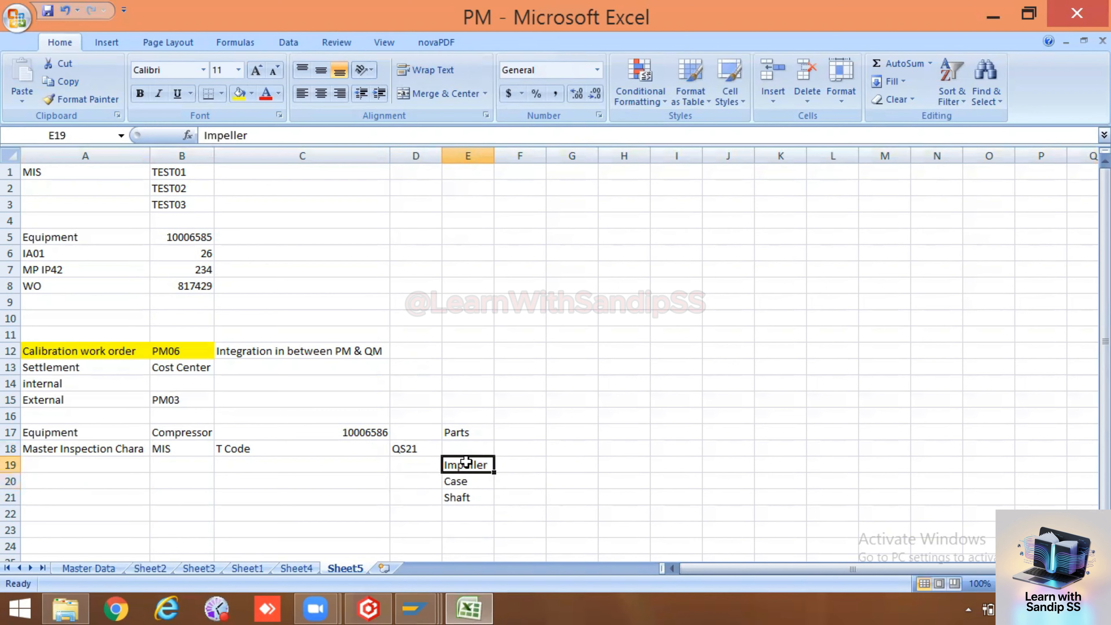
left_click(11, 465)
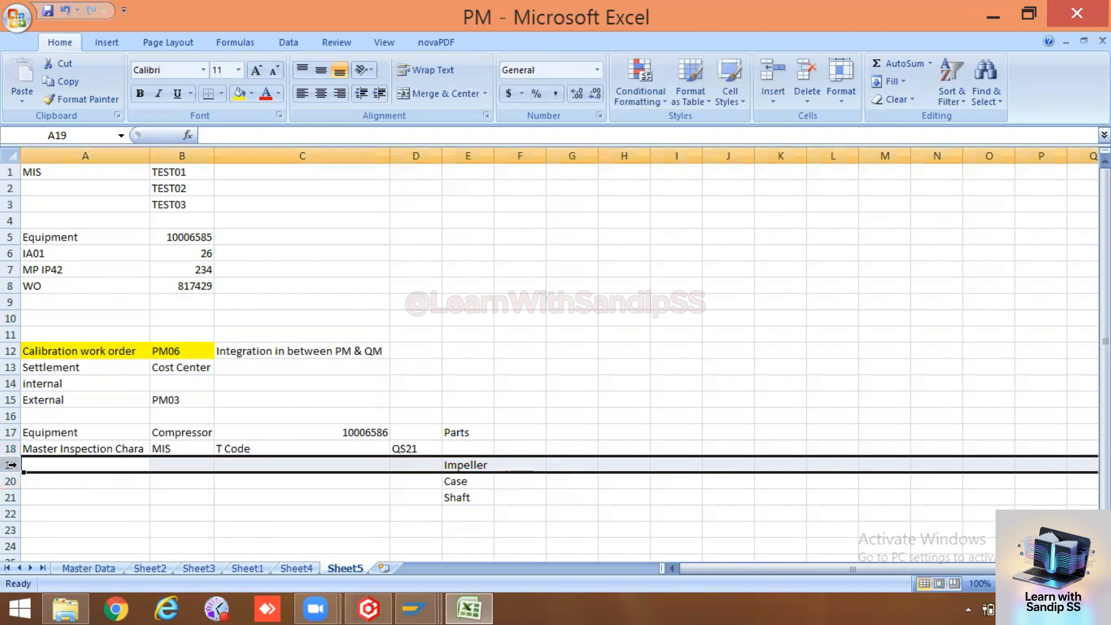
left_click(179, 401)
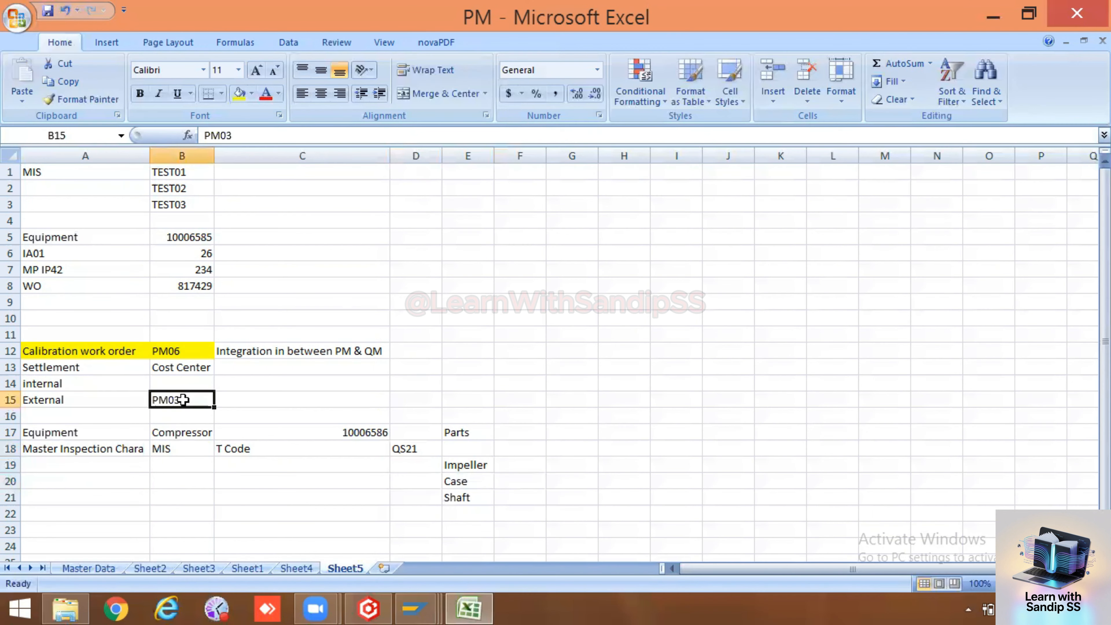
left_click(252, 396)
left_click(163, 396)
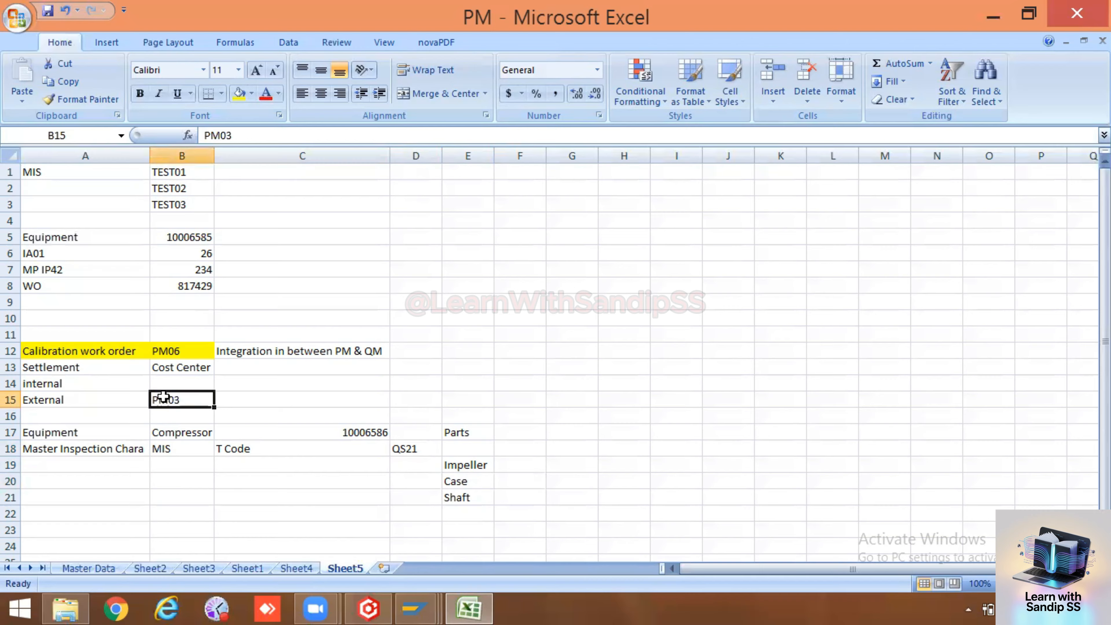
left_click(300, 398)
left_click(166, 397)
left_click(463, 480)
left_click(462, 463)
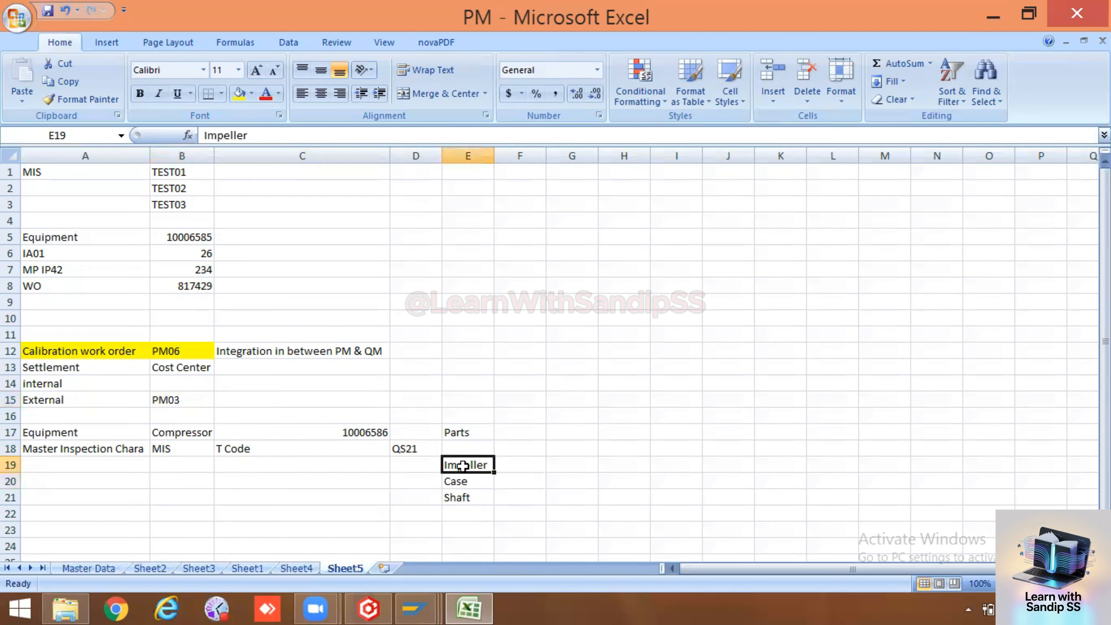
left_click(462, 509)
left_click(463, 495)
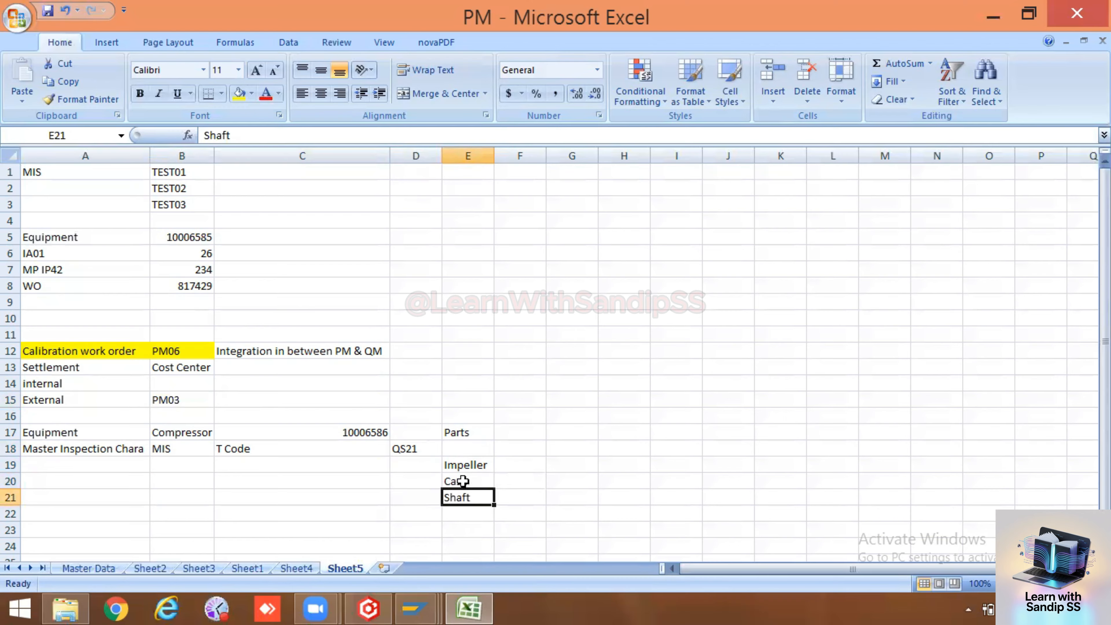
left_click(462, 480)
left_click(462, 467)
left_click(454, 483)
left_click(332, 475)
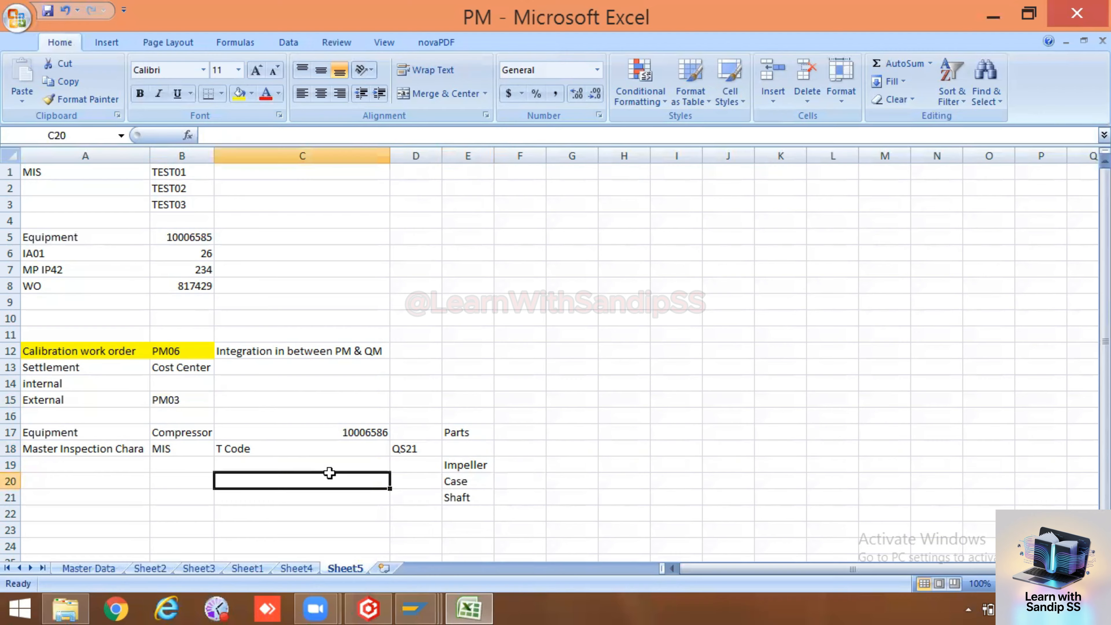
left_click(87, 475)
left_click(90, 463)
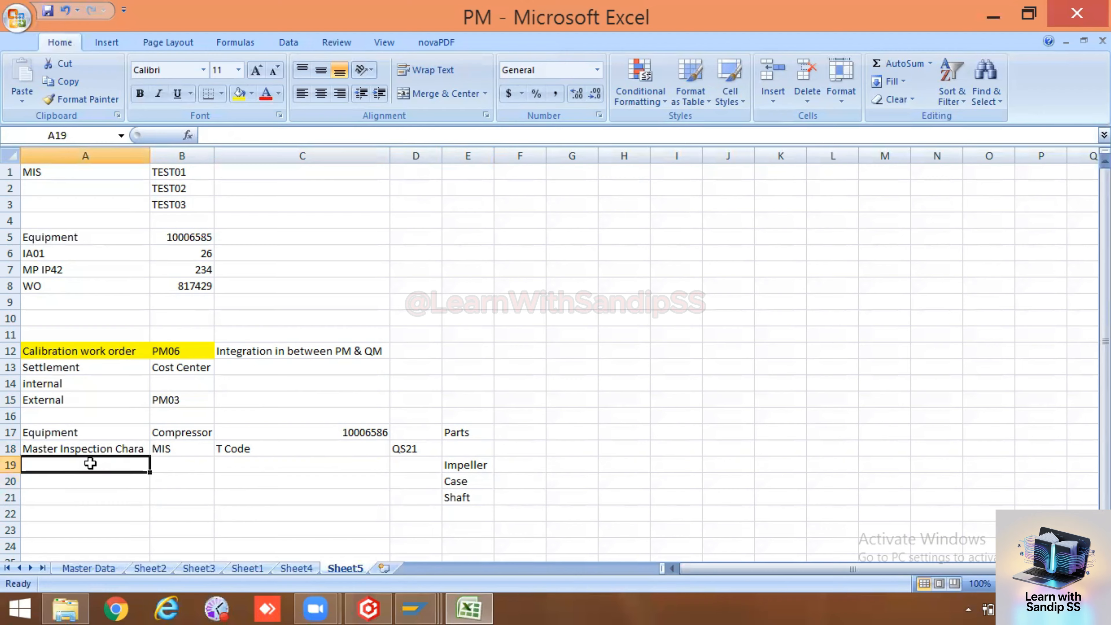
left_click(335, 485)
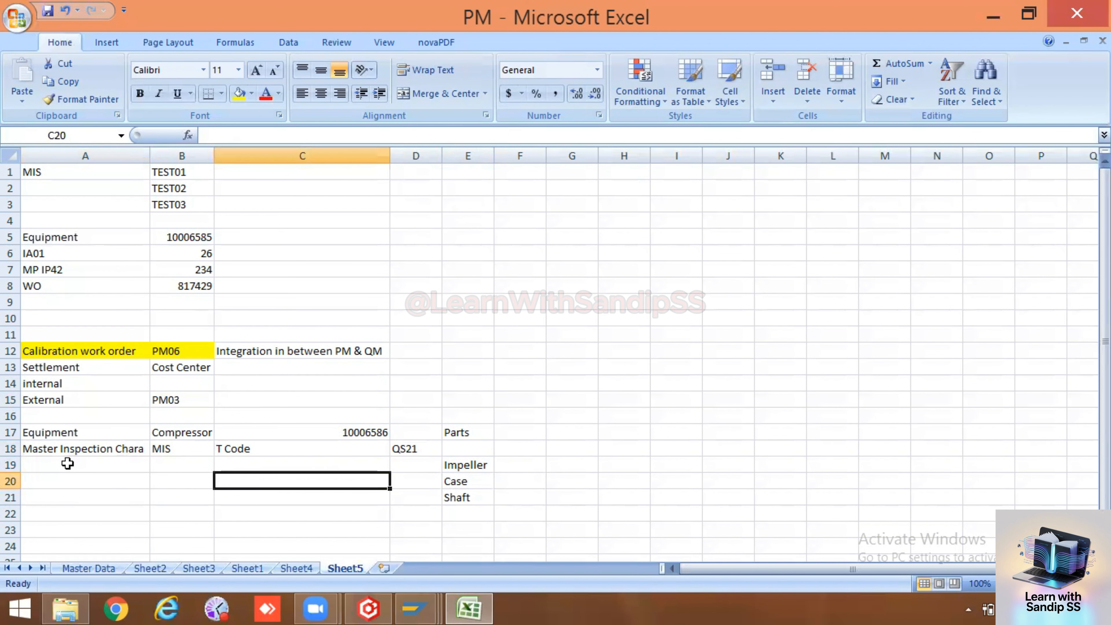
left_click(416, 599)
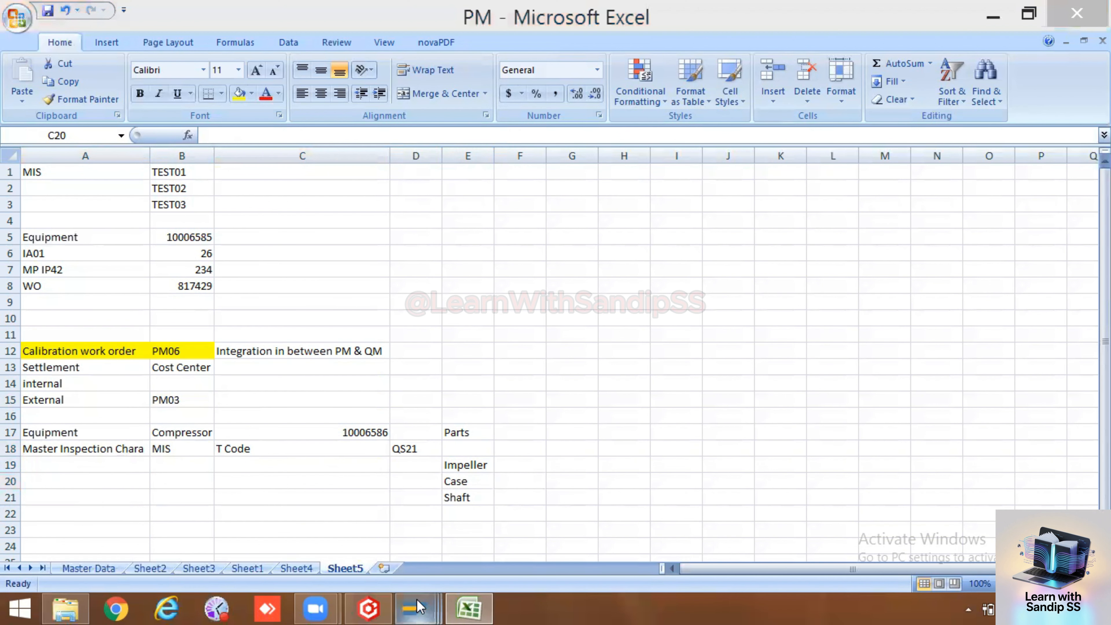
left_click(461, 463)
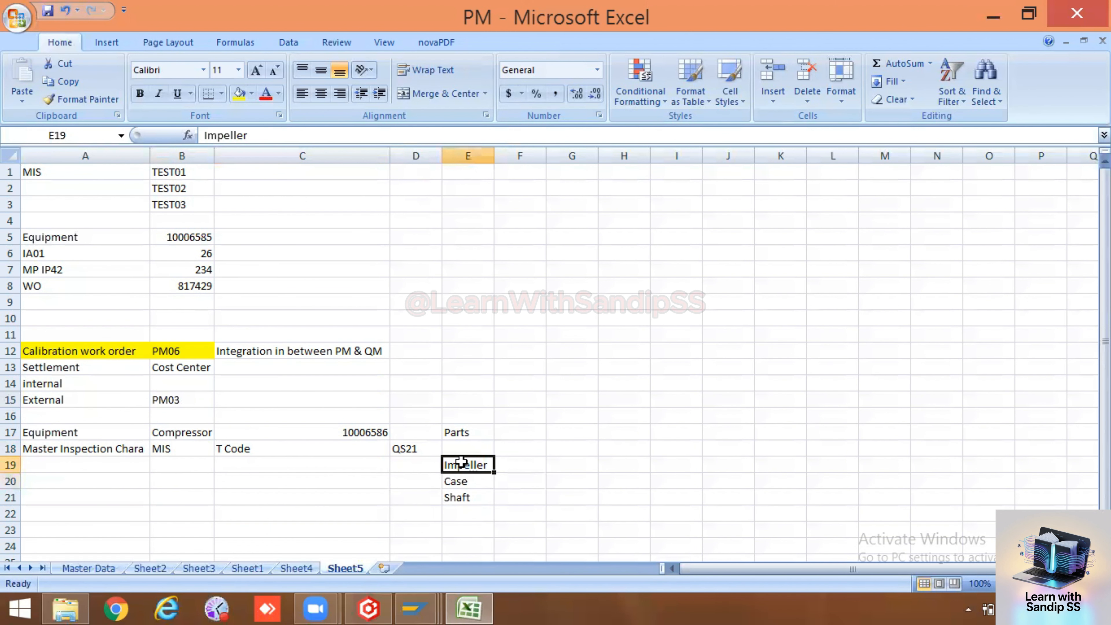
Paste Impeller from Excel as the master inspection characteristic and continue to General Data
key("ctrl+c")
key("alt+Tab")
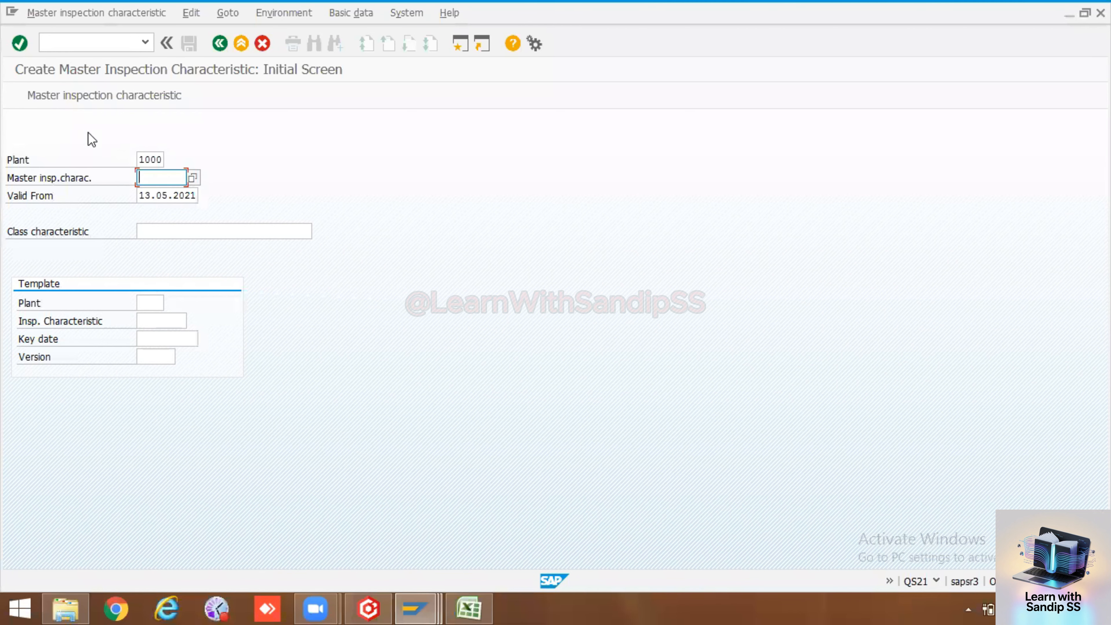
key("ctrl+v")
key("Return")
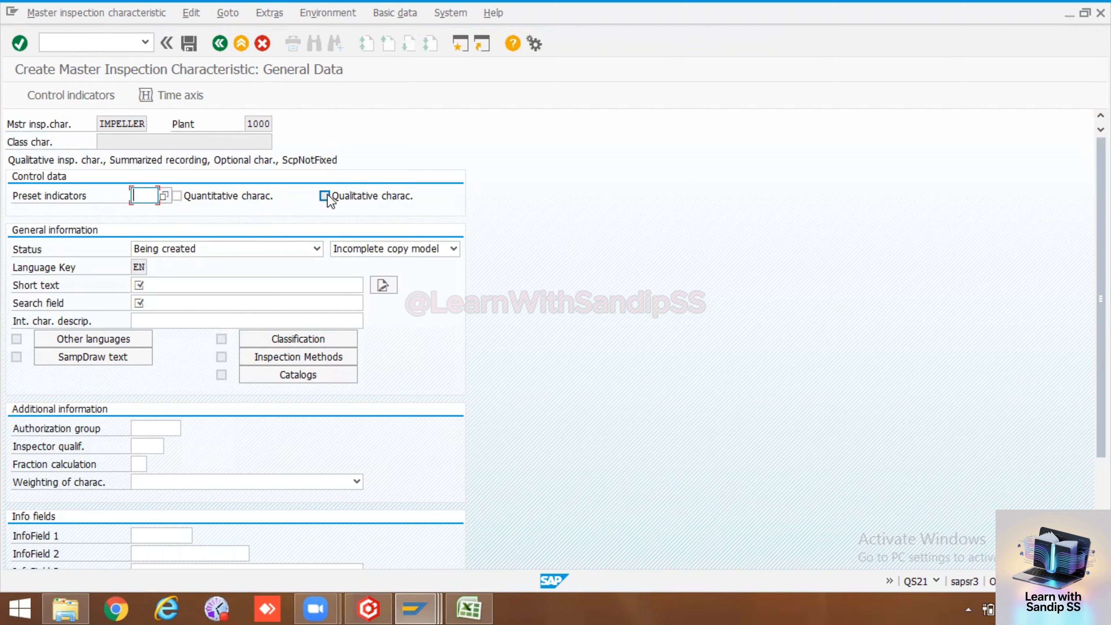
Mark IMPELLER quantitative, status Released, with short text 'Calibration of Impeller'
left_click(178, 196)
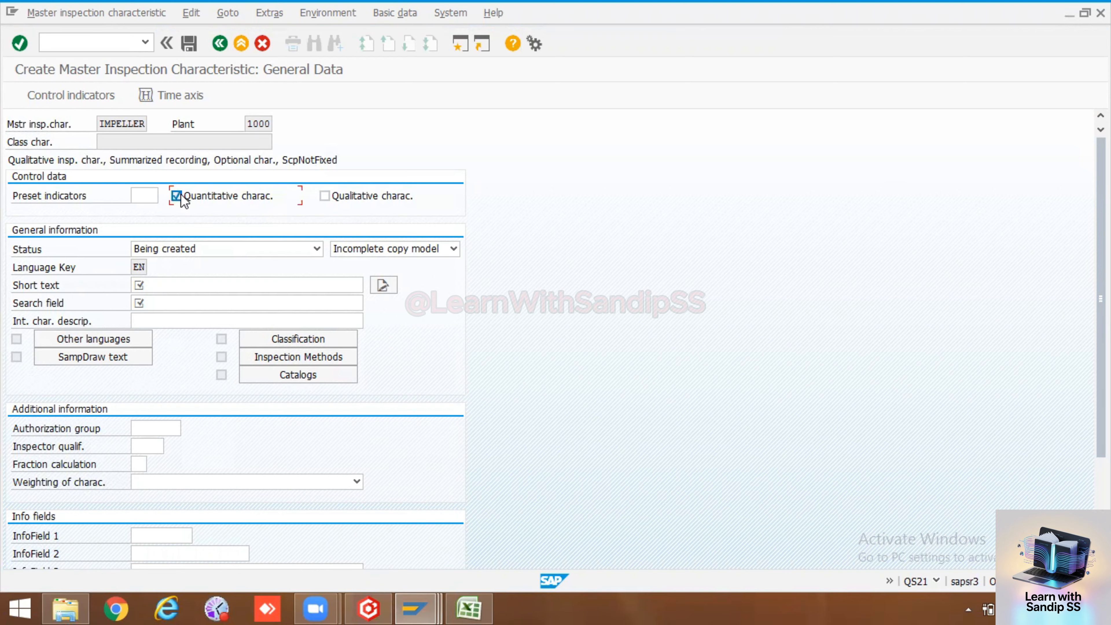
left_click(262, 249)
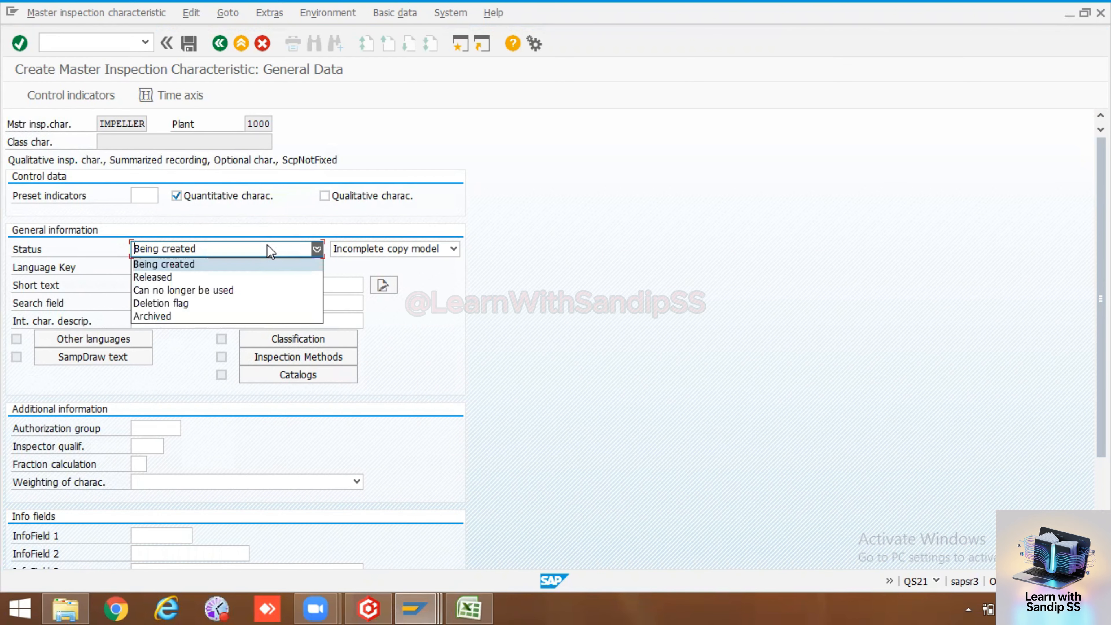
left_click(194, 278)
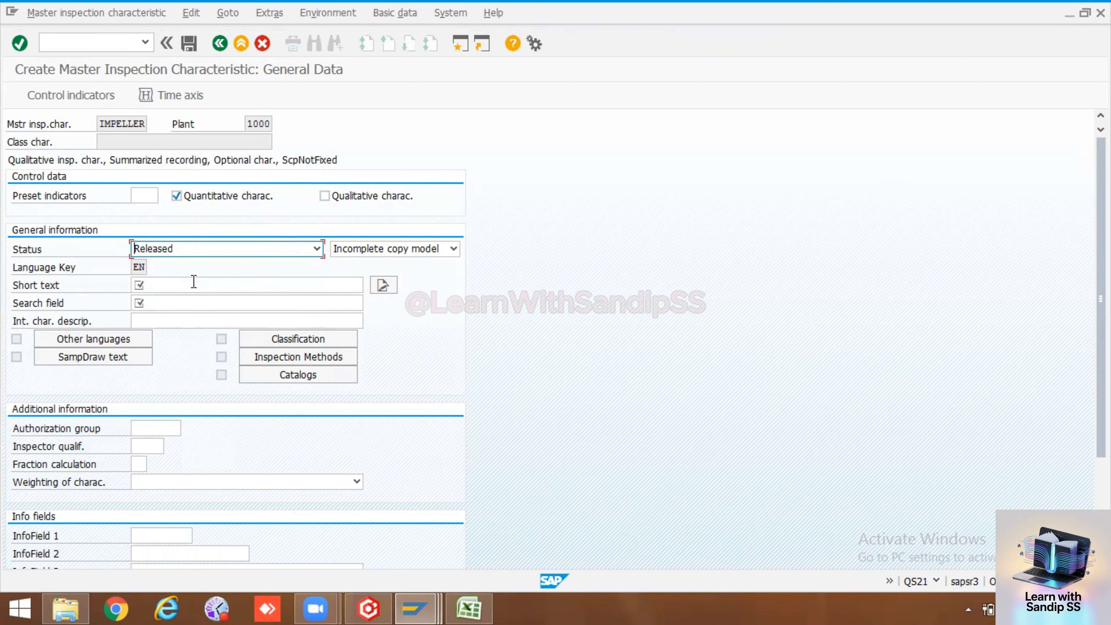
left_click(194, 283)
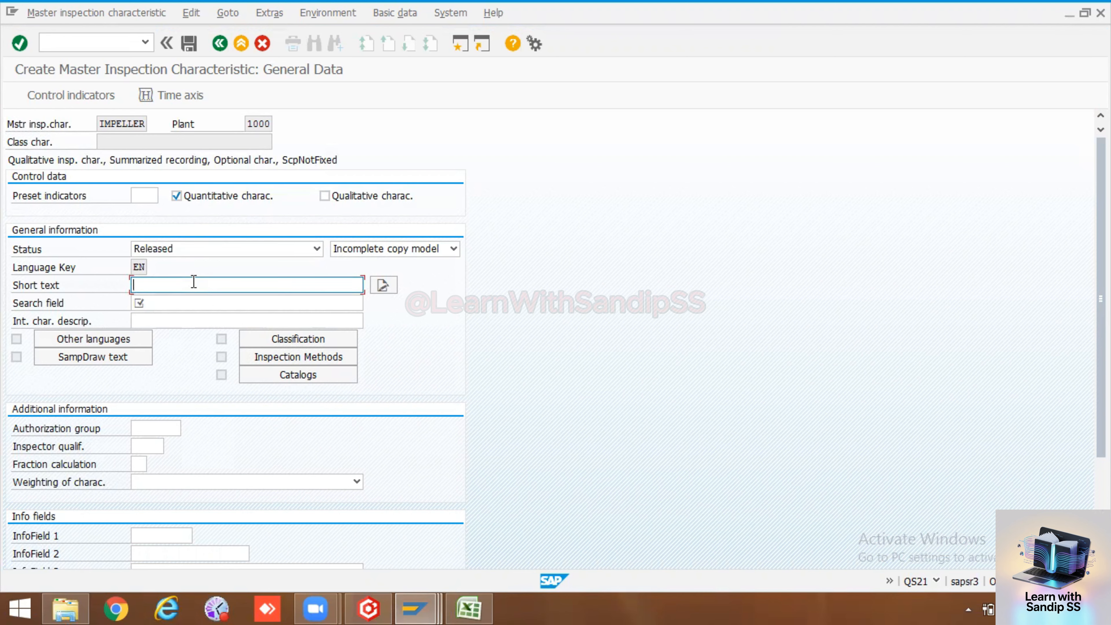
type("Calibration of Imperller")
Put IMPELLER in the search field and confirm the general data
left_click_drag(243, 284, 124, 273)
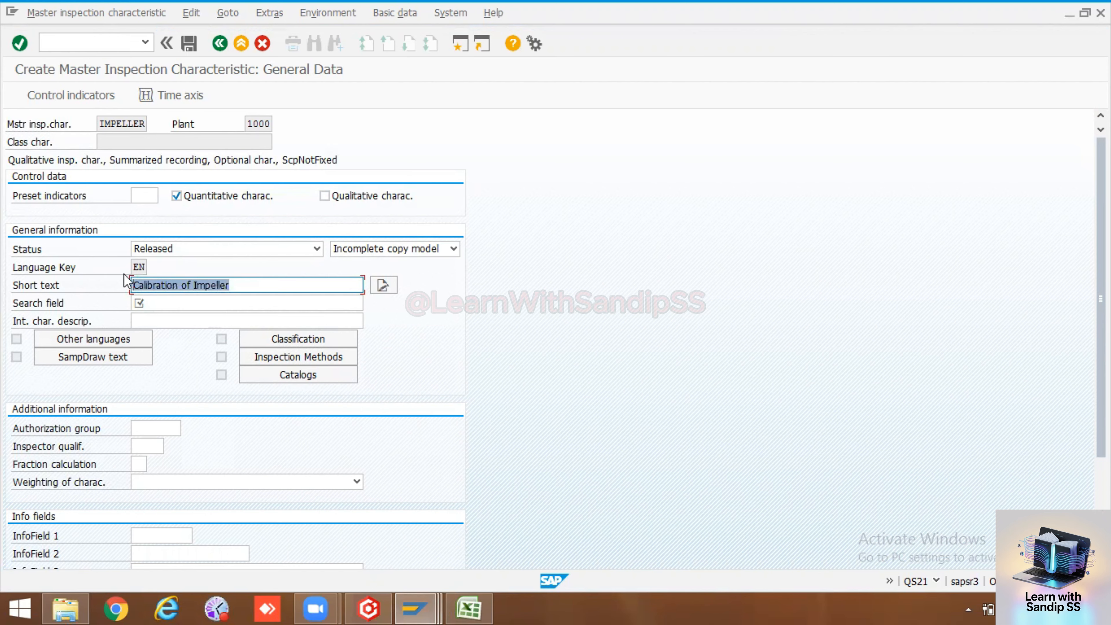
key("ctrl+c")
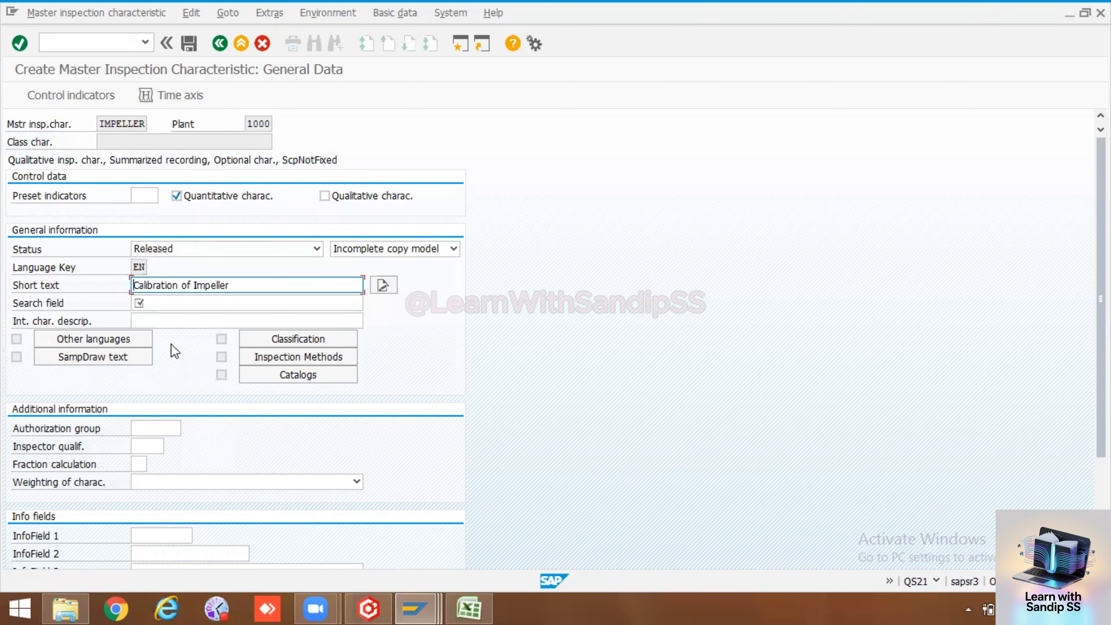
left_click(174, 303)
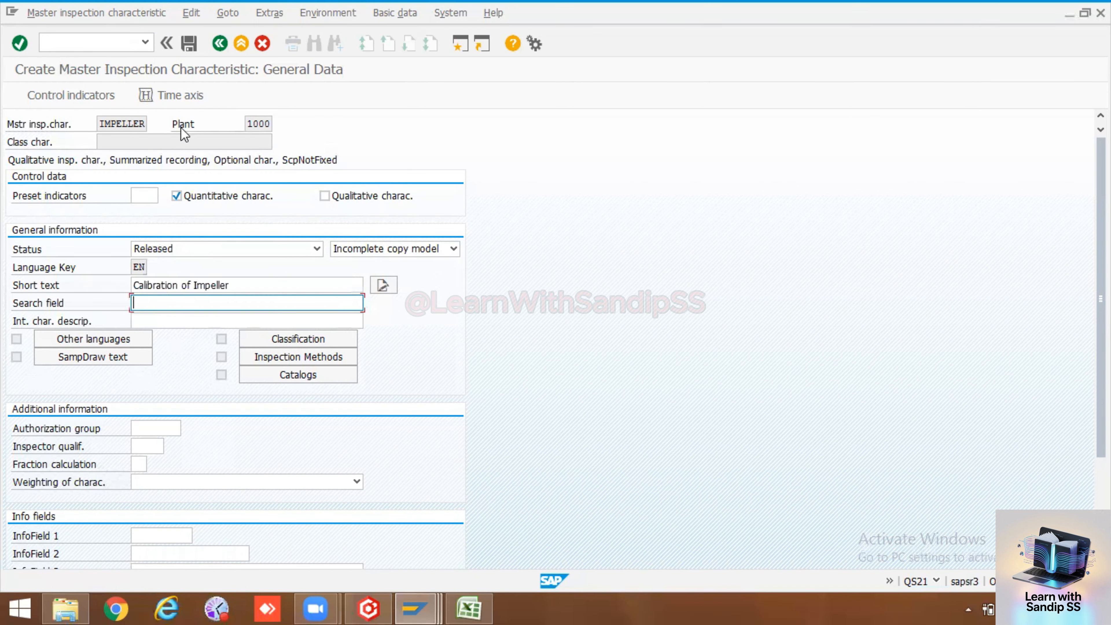
left_click_drag(99, 124, 148, 124)
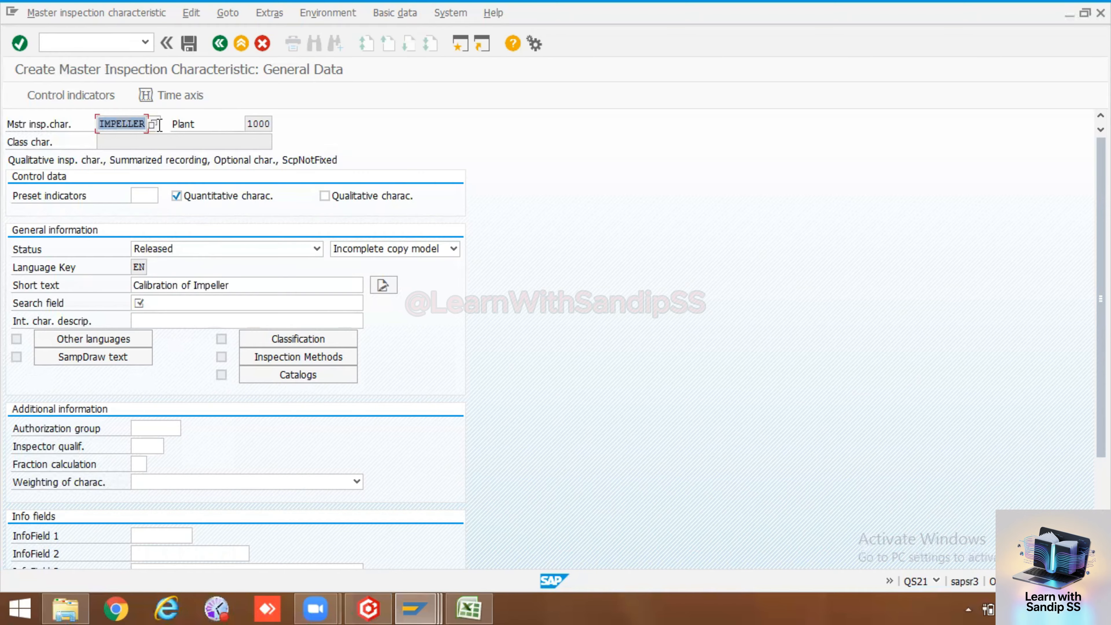
key("ctrl+c")
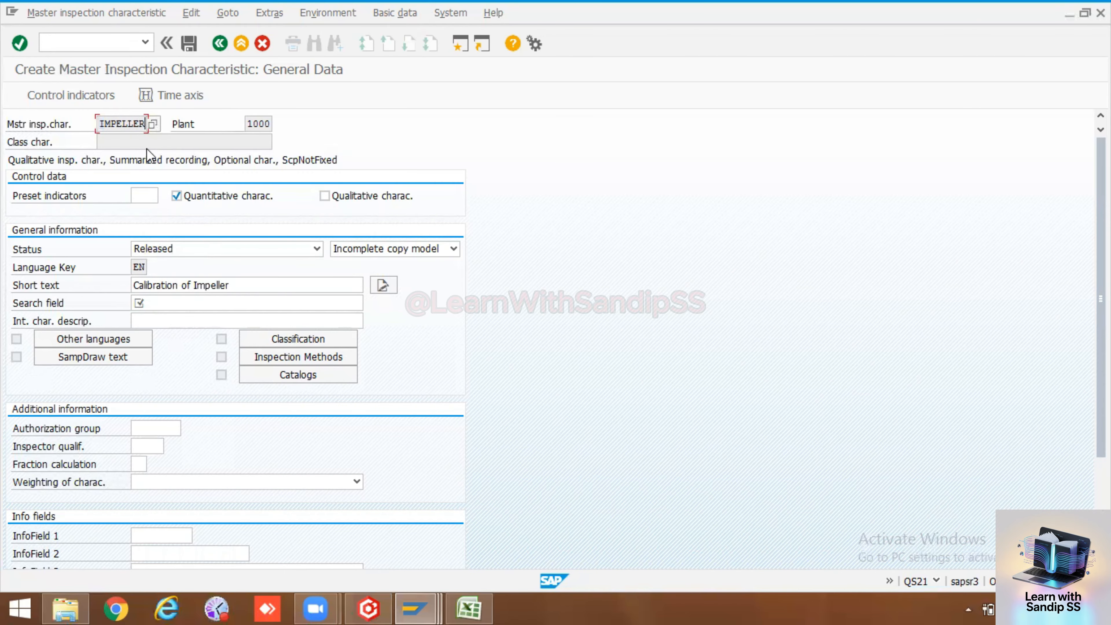
left_click(171, 303)
key("ctrl+v")
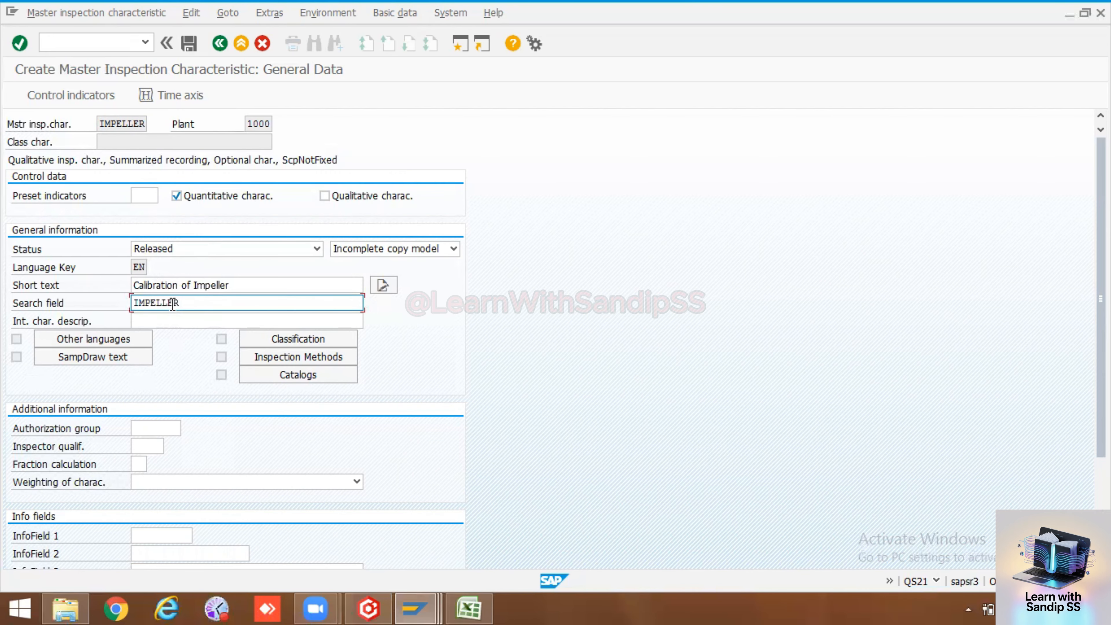
key("Return")
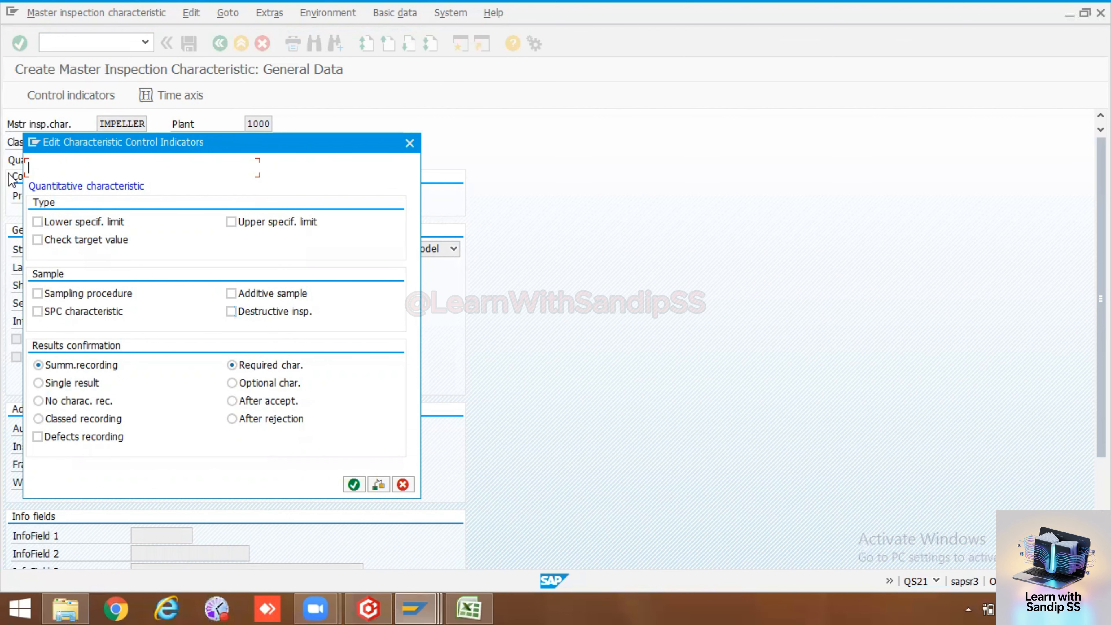
Tick lower and upper specification limits plus sampling procedure, then confirm the indicators
left_click(74, 226)
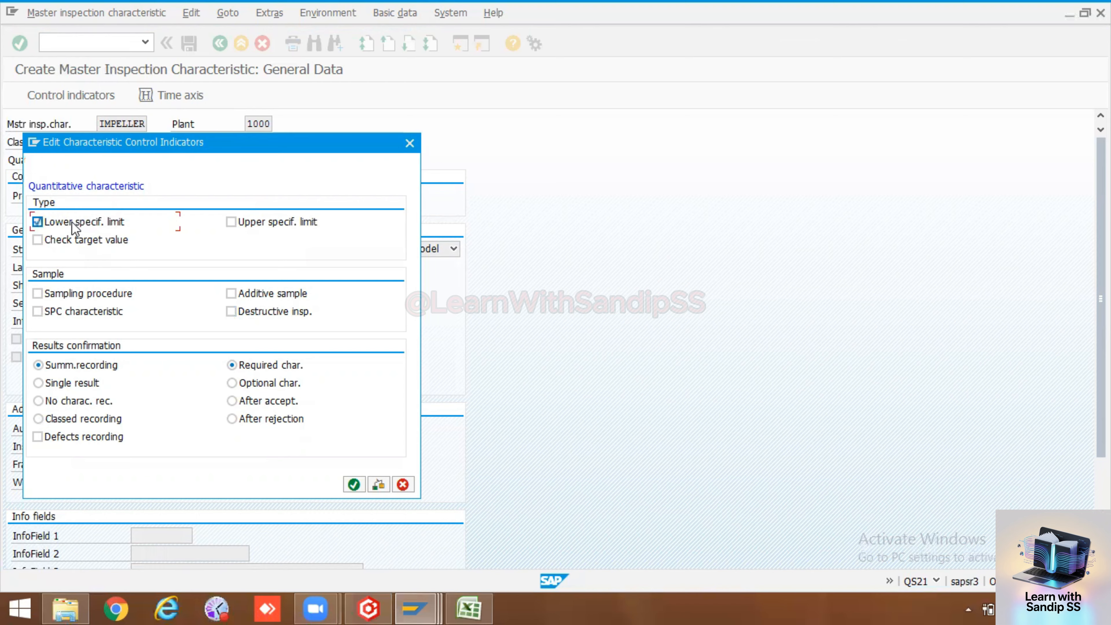
left_click(248, 231)
left_click(49, 292)
left_click(353, 485)
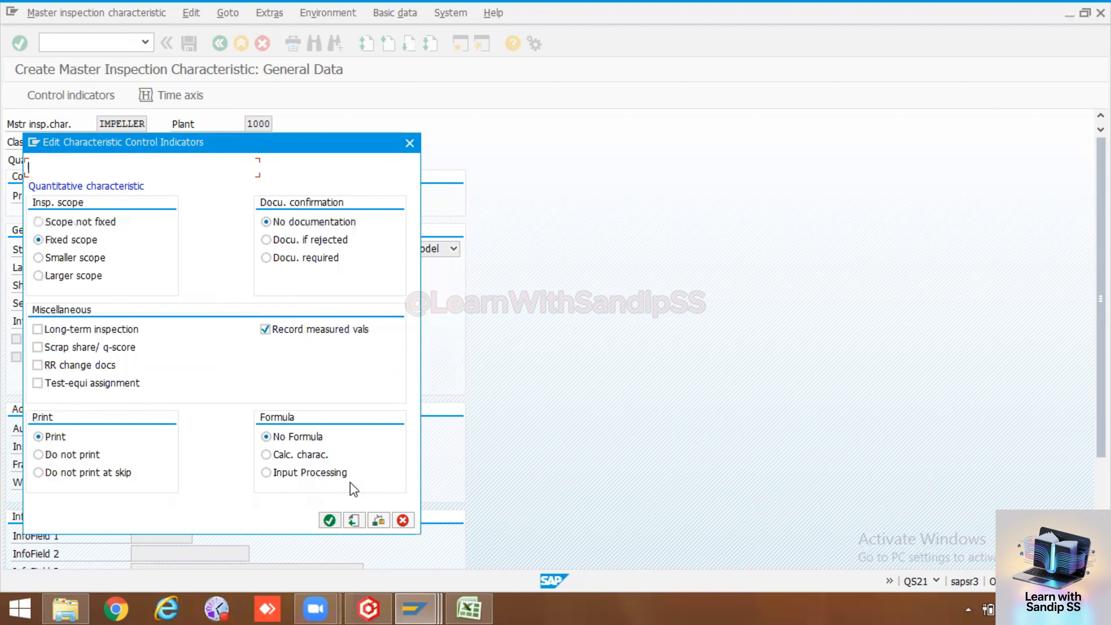
left_click(330, 521)
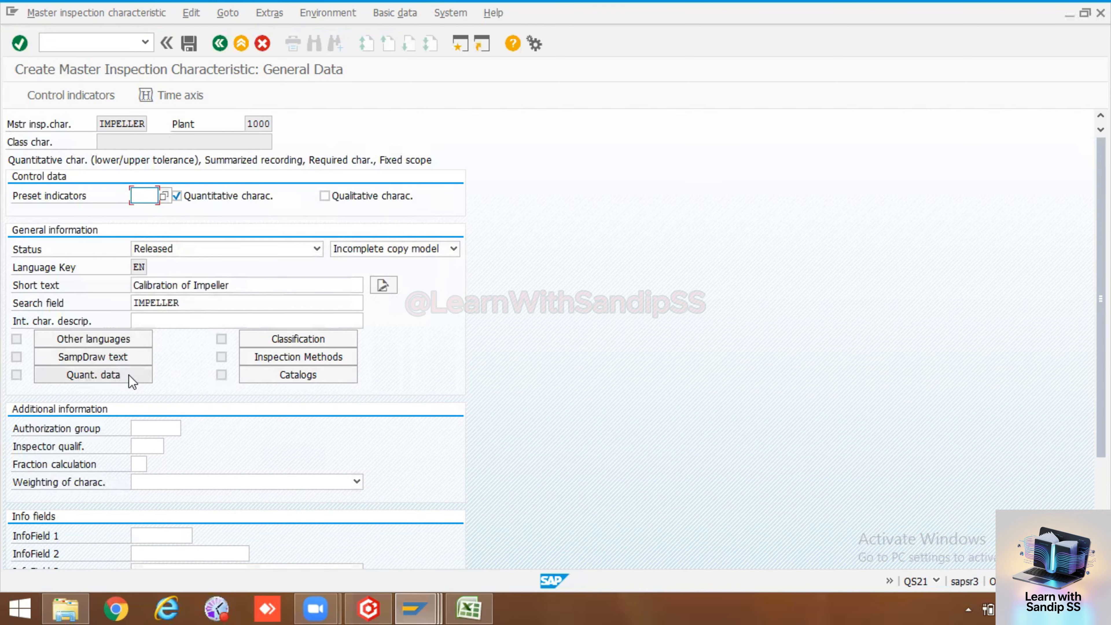
Give IMPELLER's quantitative data 1 decimal place and measurement unit /min
left_click(90, 379)
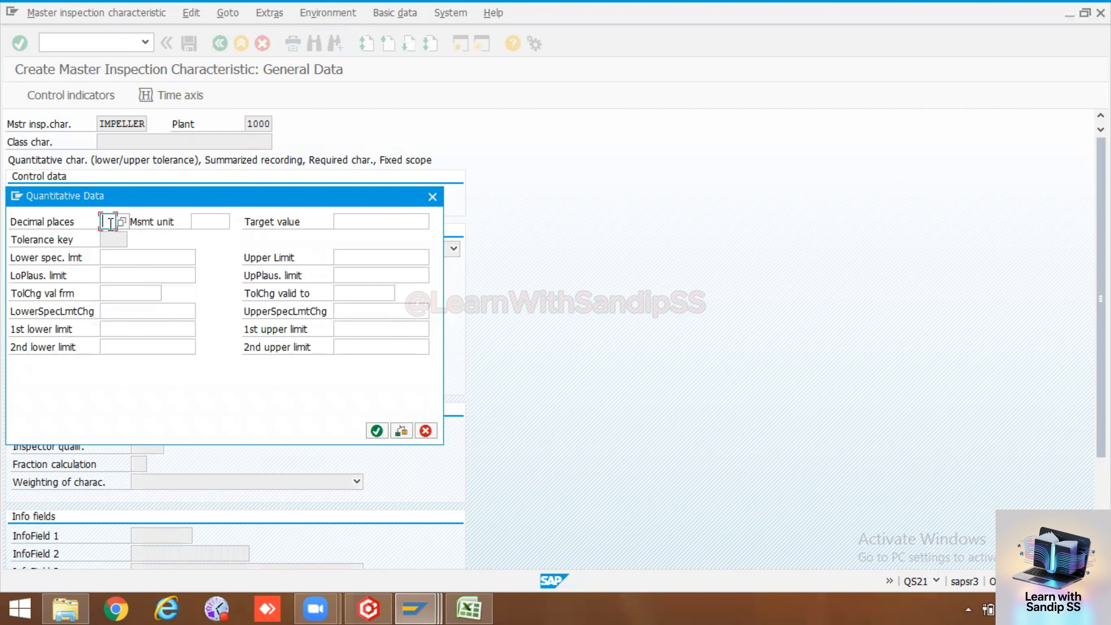
type("1")
left_click(220, 221)
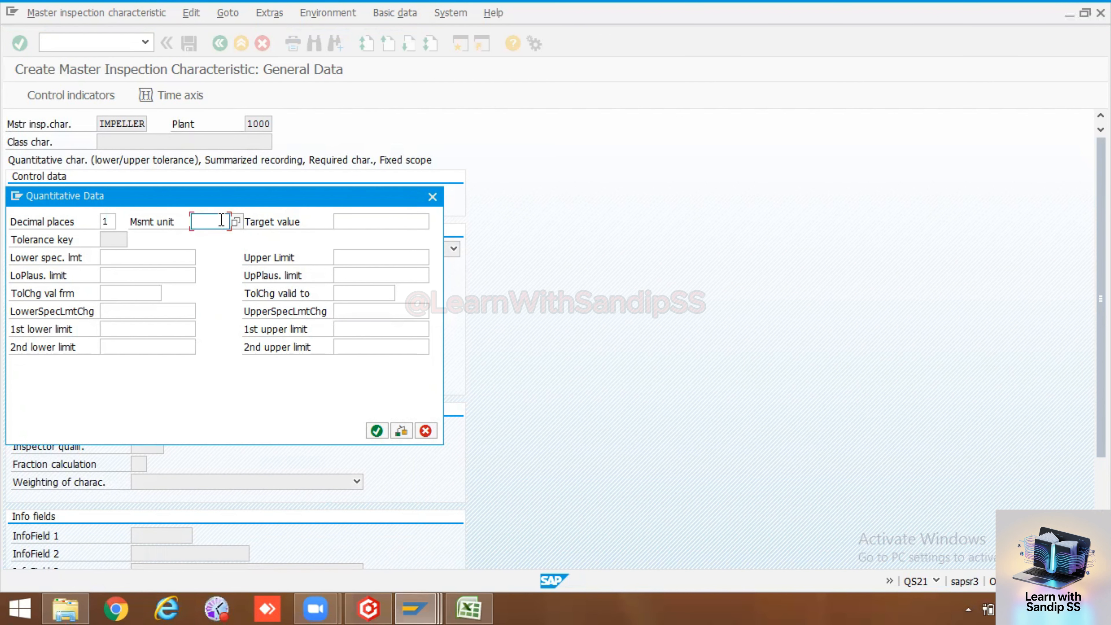
left_click(236, 222)
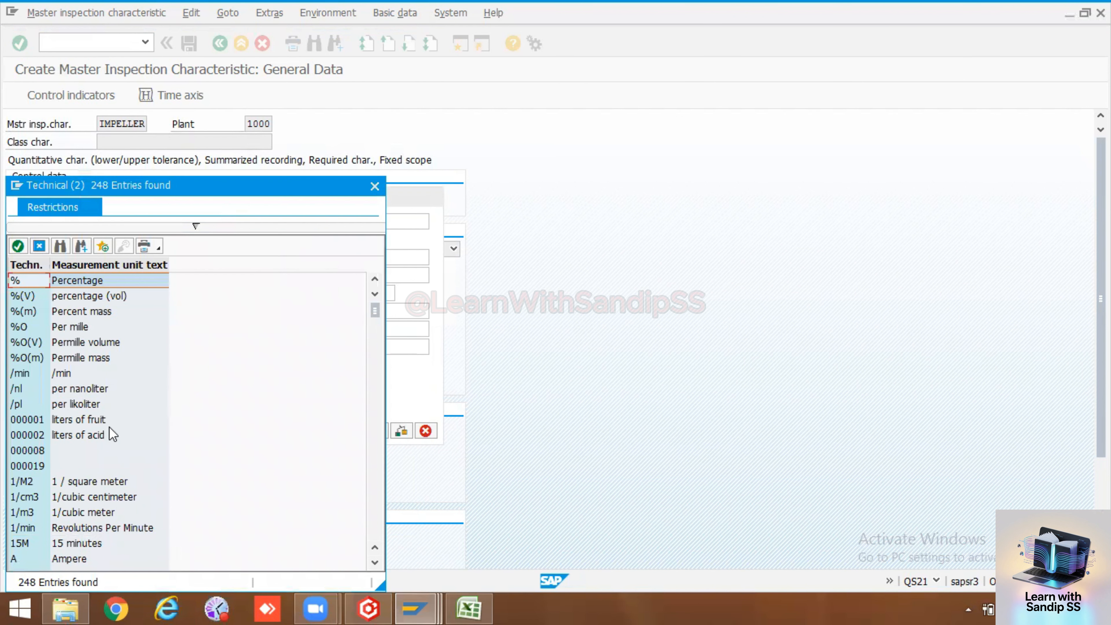
double_click(62, 376)
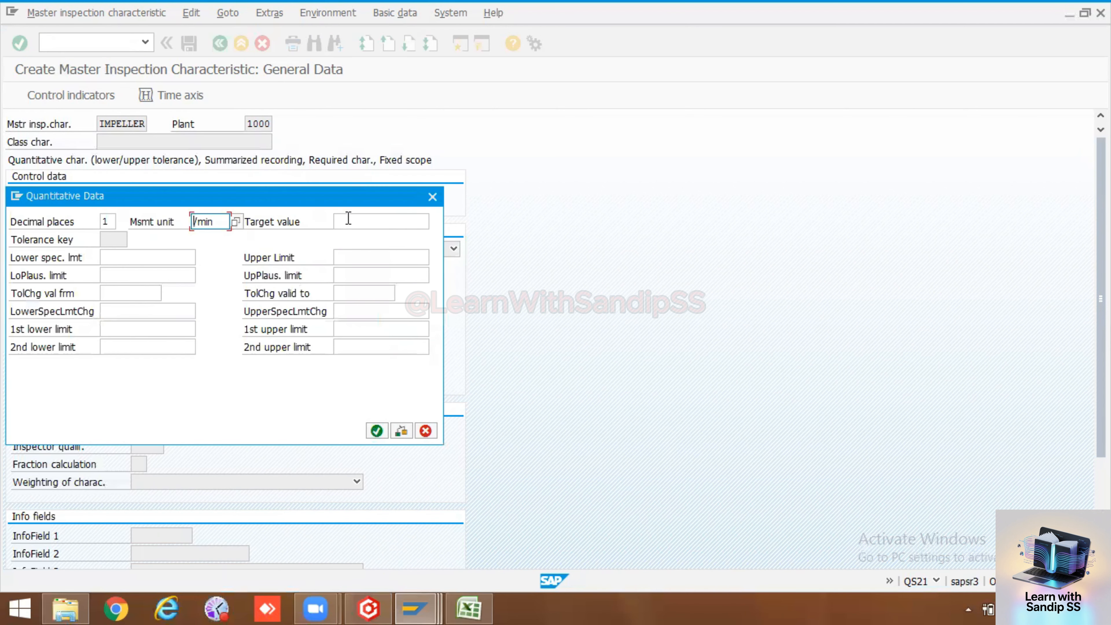
Enter target value 1200, lower limit 1000 and upper limit 1400, then confirm
left_click(349, 218)
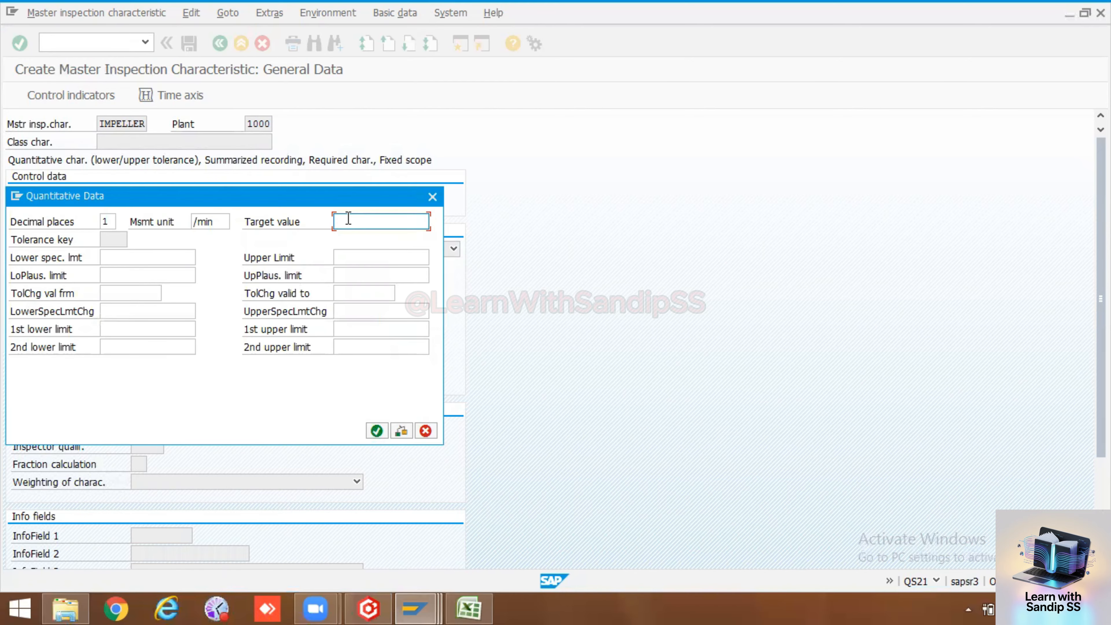
type("1200")
left_click(140, 258)
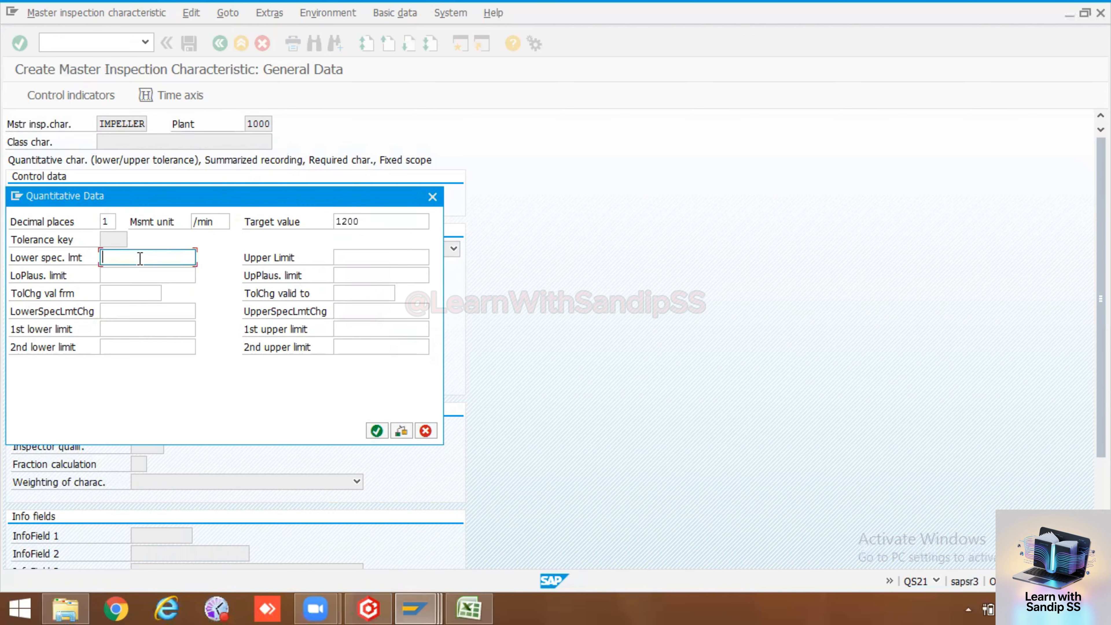
type("1000")
left_click(378, 258)
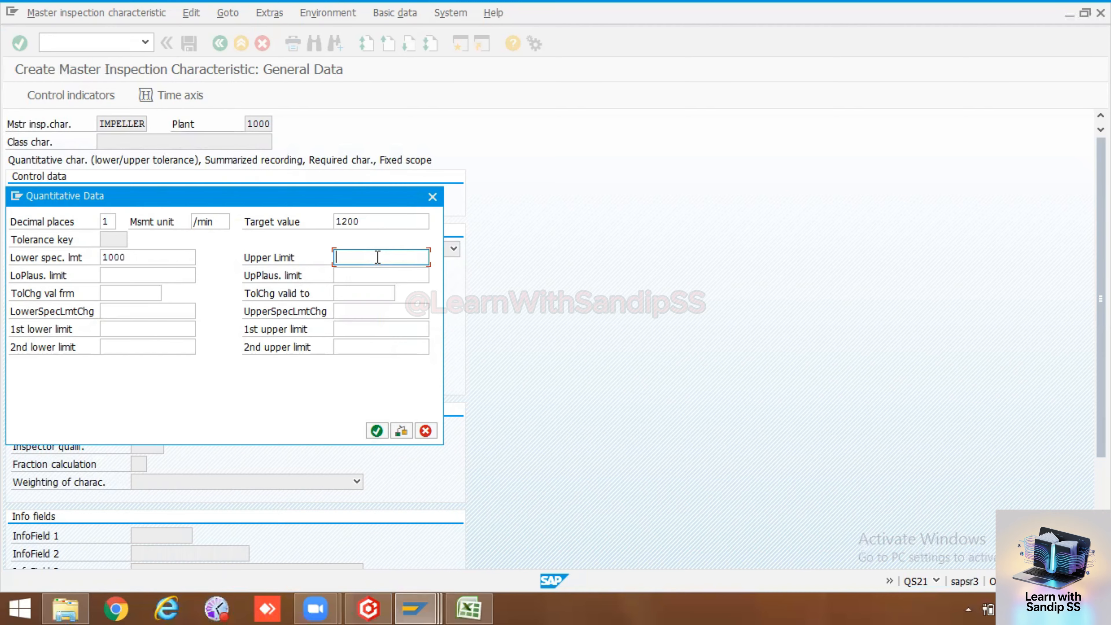
type("1400")
left_click_drag(371, 261, 335, 252)
left_click_drag(161, 260, 99, 260)
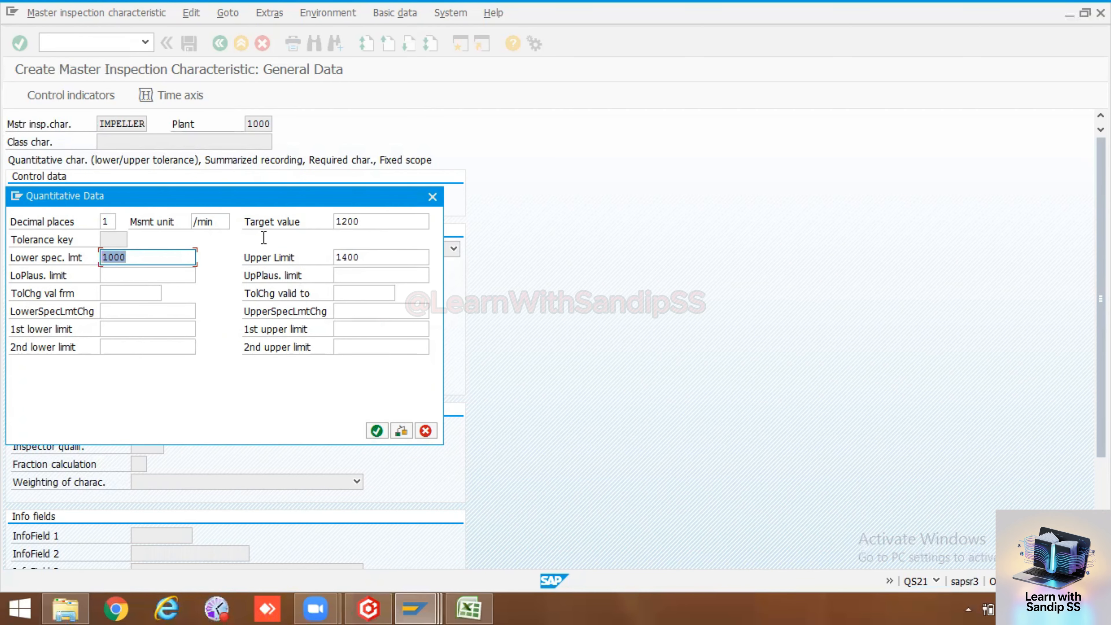
left_click(376, 432)
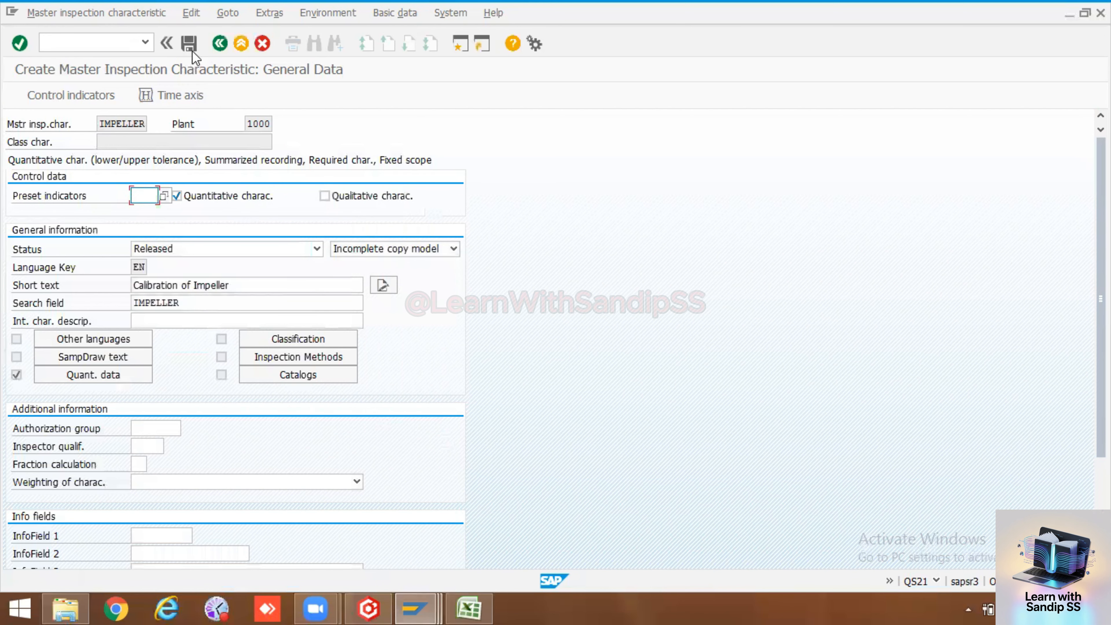
Save the IMPELLER characteristic and read the full creation message
left_click(192, 47)
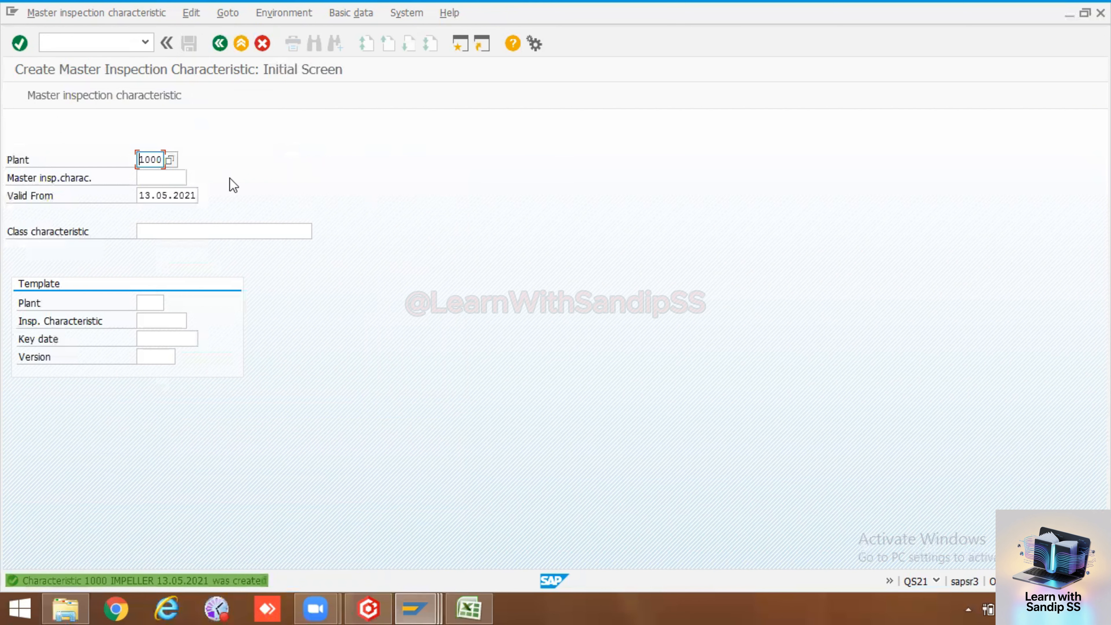
double_click(24, 581)
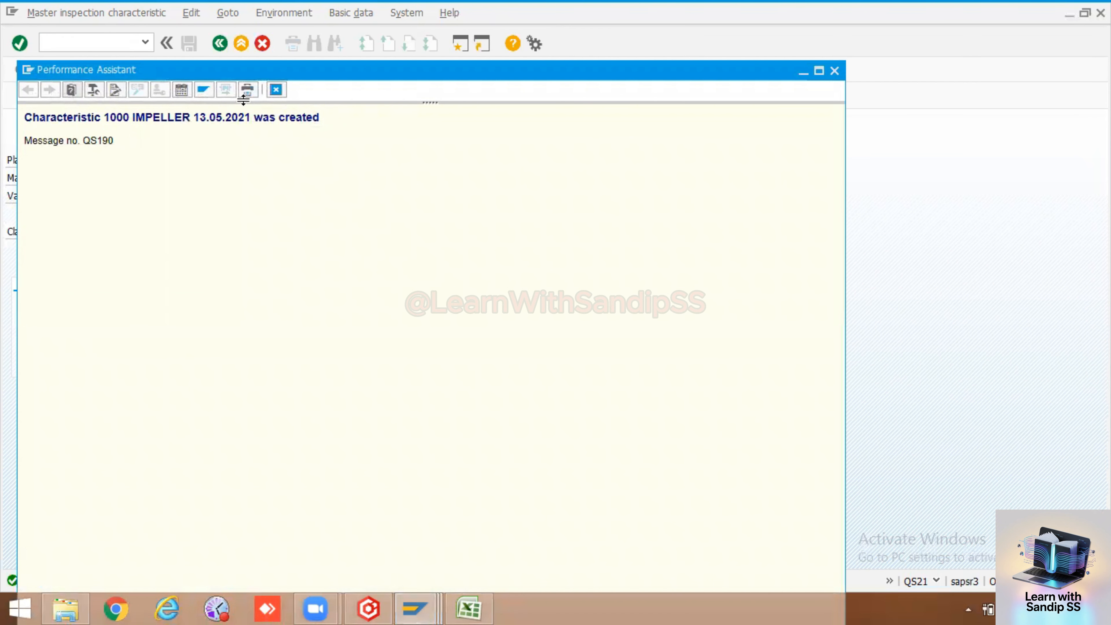
left_click(276, 90)
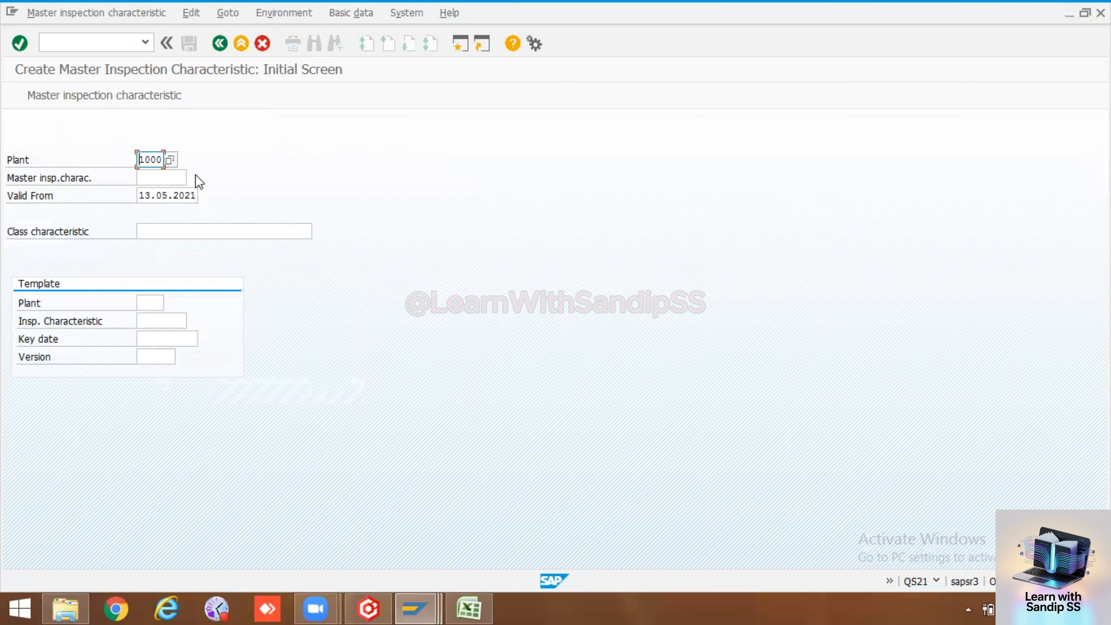
Copy the part name 'Case' from cell E20 of the PM workbook
left_click(168, 179)
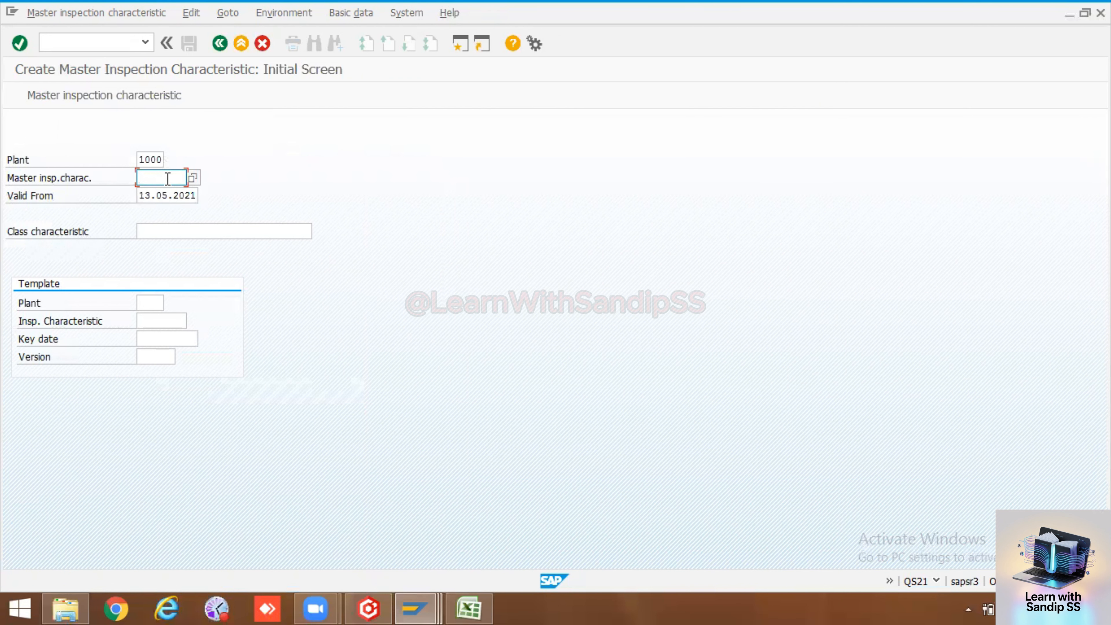
left_click(467, 607)
left_click(468, 481)
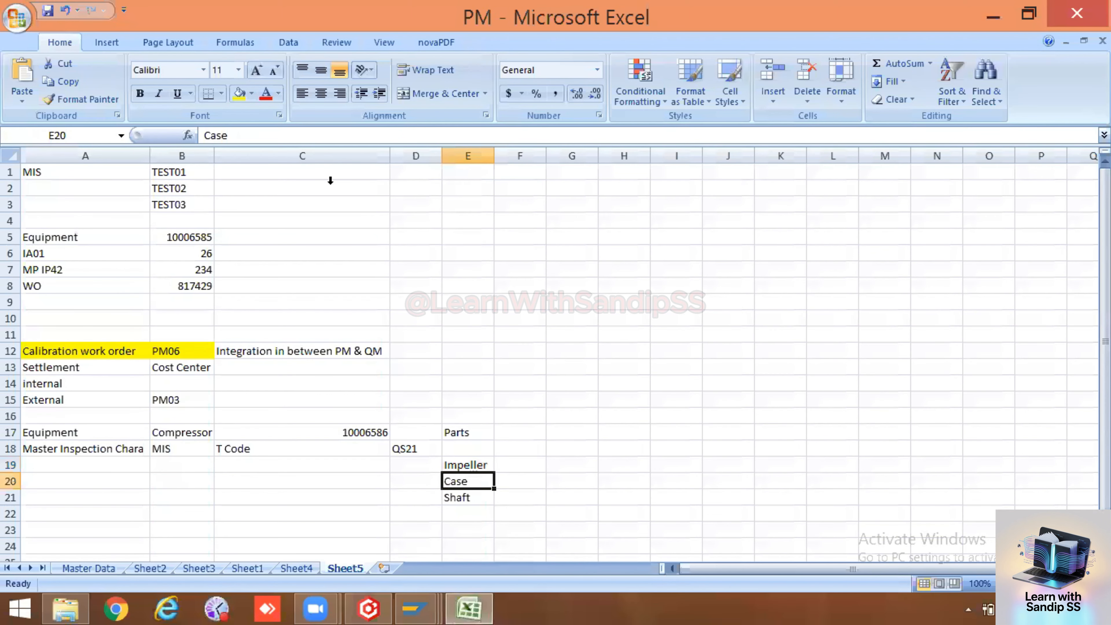
left_click_drag(236, 135, 202, 135)
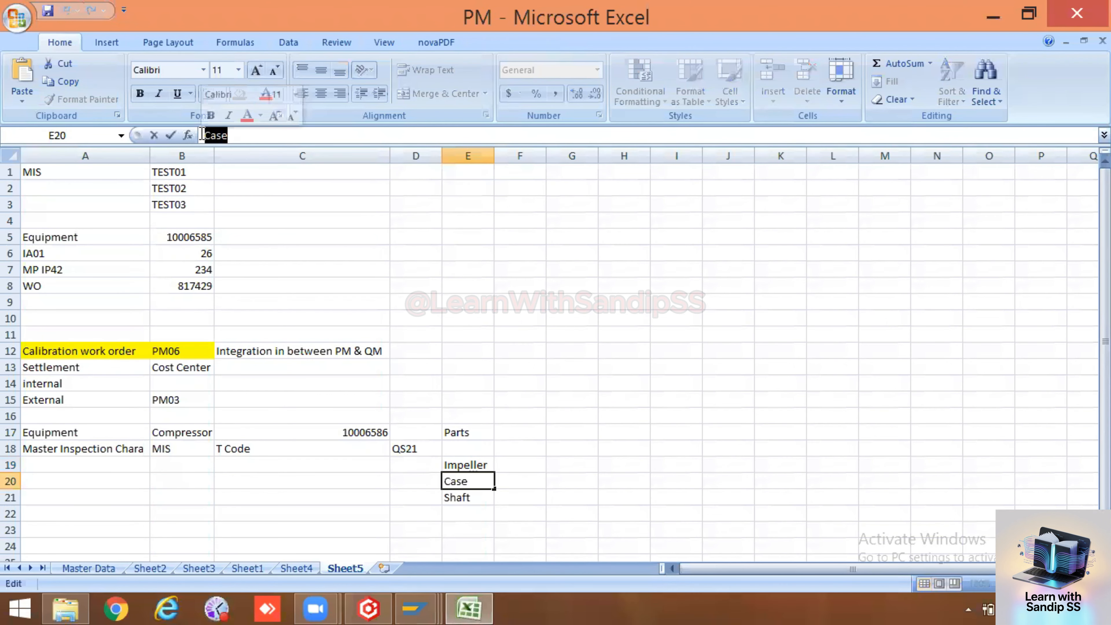
key("ctrl+c")
key("alt+Tab")
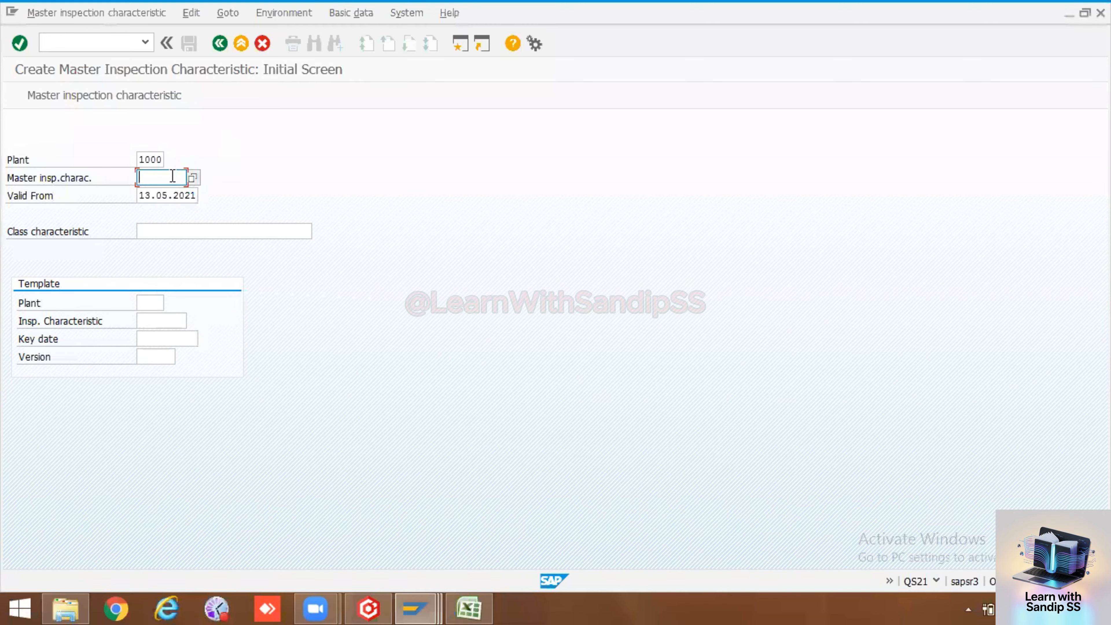
Create characteristic CASE and set its status to Released
key("ctrl+v")
key("Return")
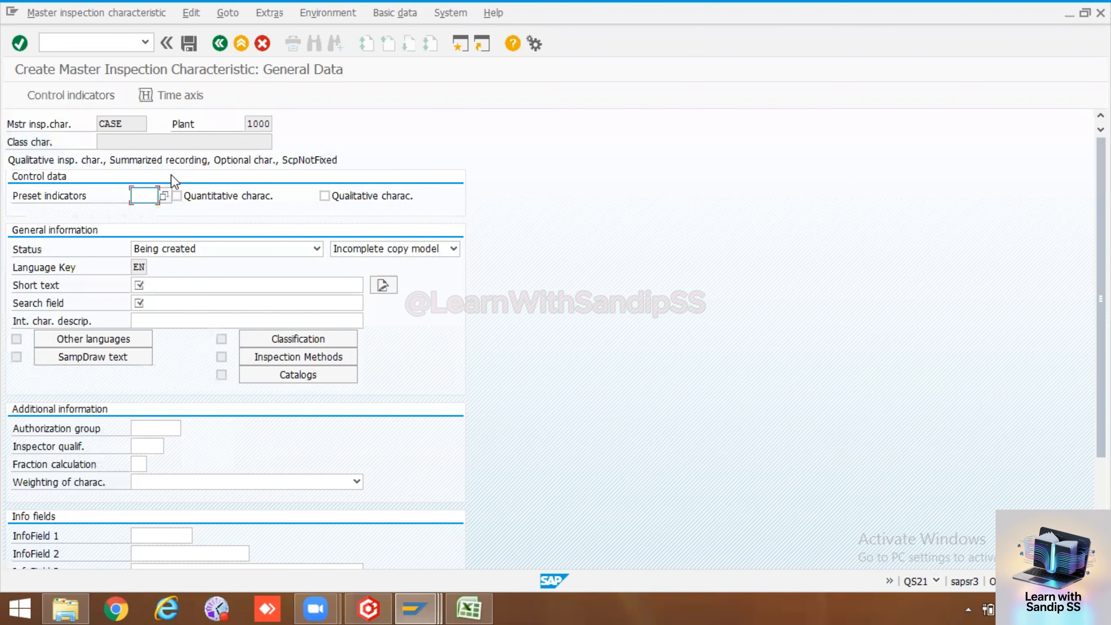
left_click(241, 251)
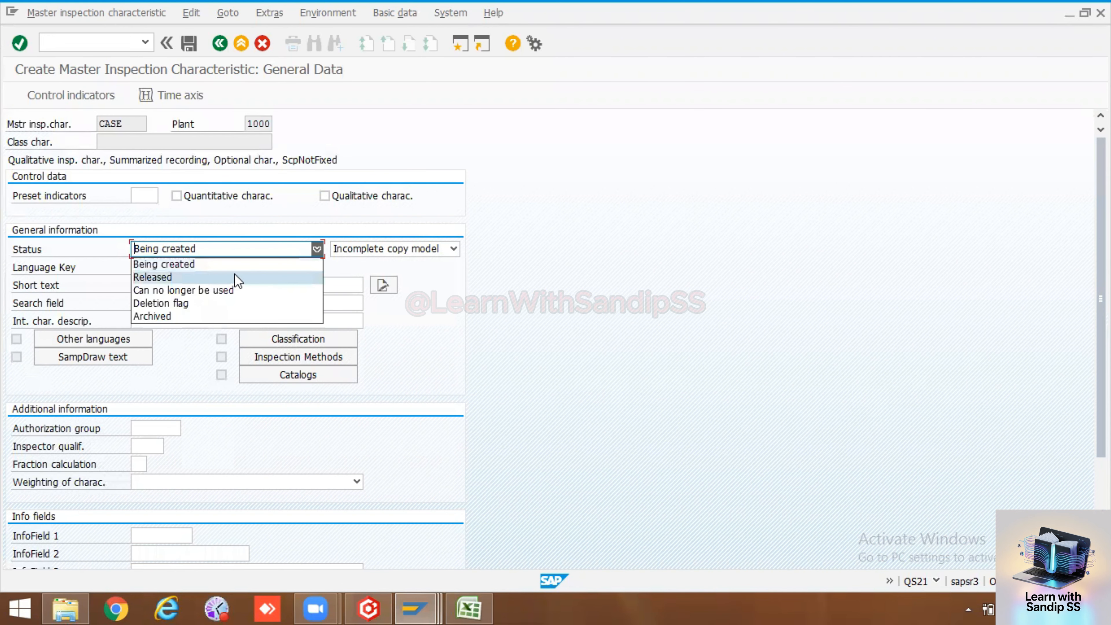
left_click(234, 276)
Enter short text 'Casing Clearance' and search field CASE, then check the general data
left_click(223, 285)
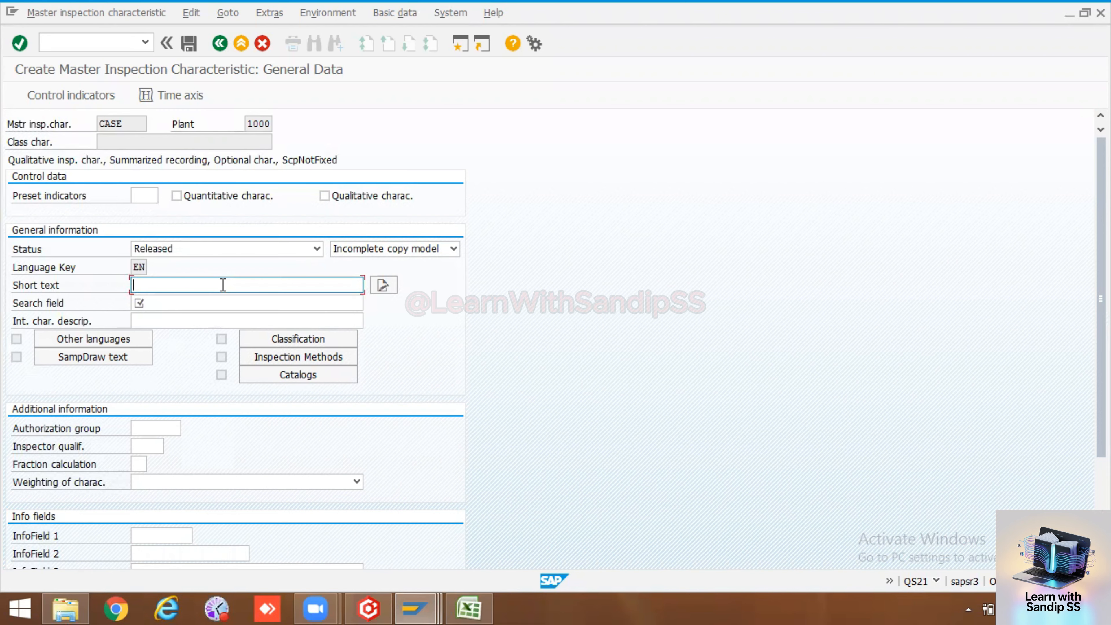
type("C")
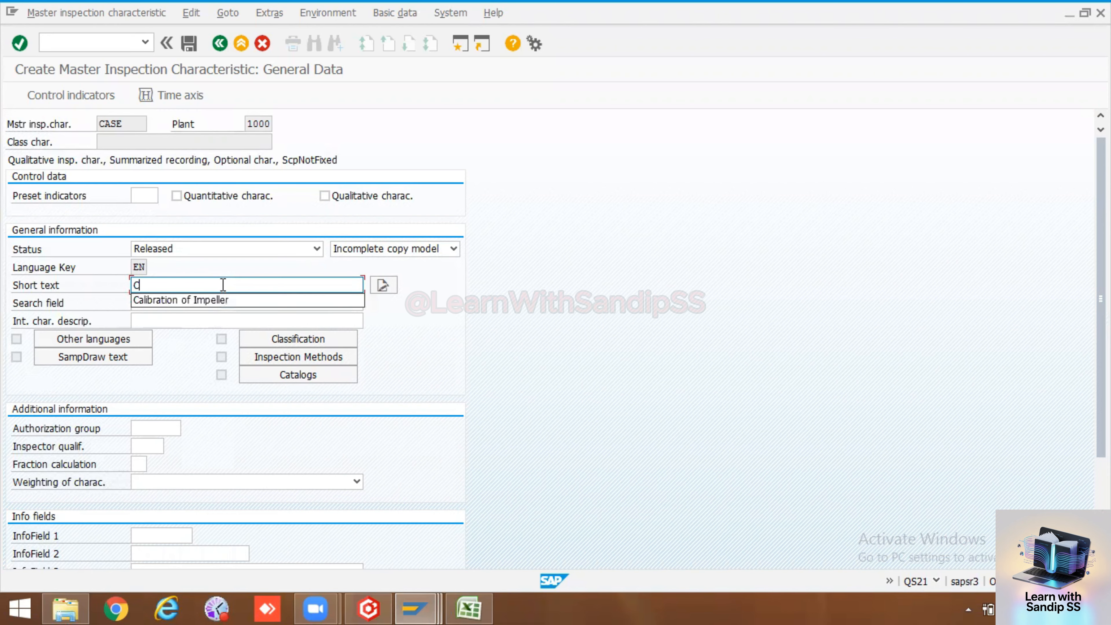
type("asing C")
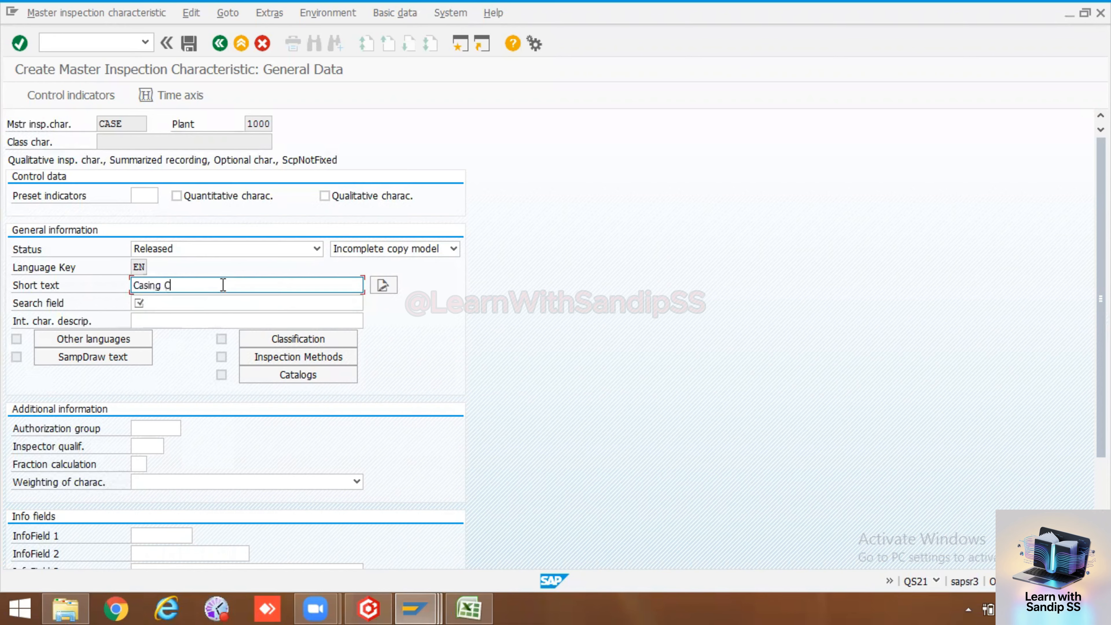
type("learance")
left_click(193, 304)
left_click_drag(126, 124, 99, 123)
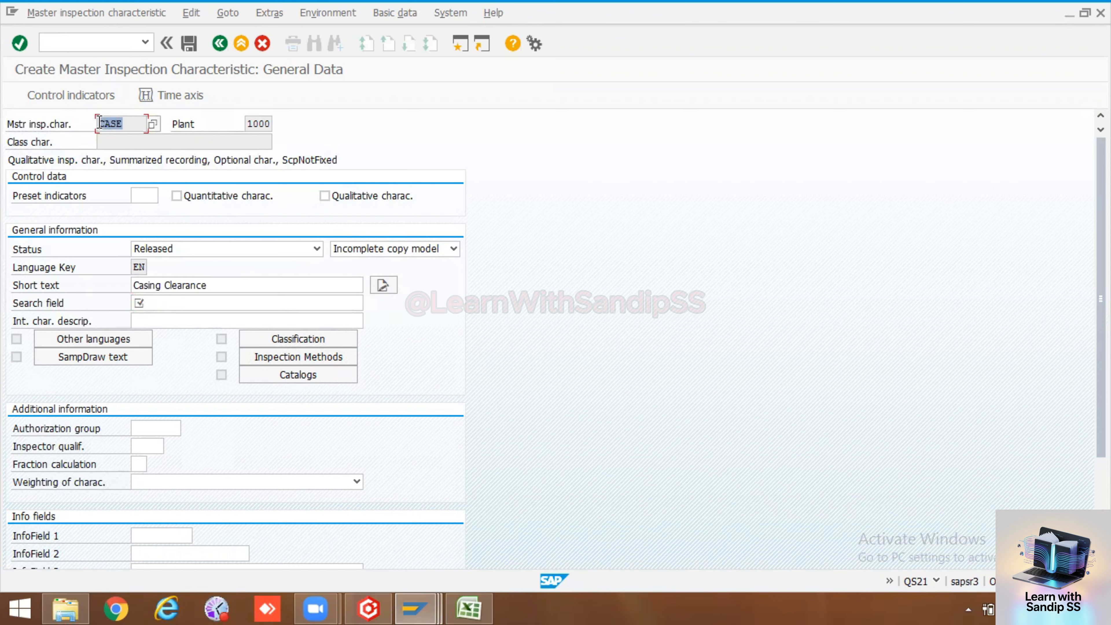
left_click(197, 306)
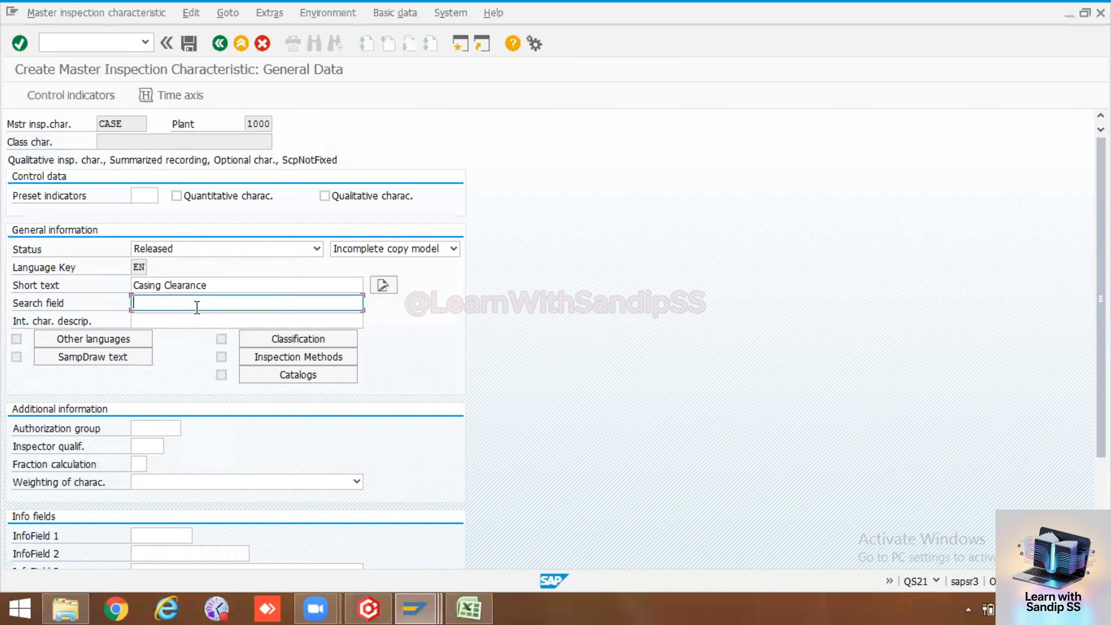
key("ctrl+v")
key("Return")
Make CASE quantitative with lower/upper spec limits and sampling procedure, then open quantitative data
left_click(179, 197)
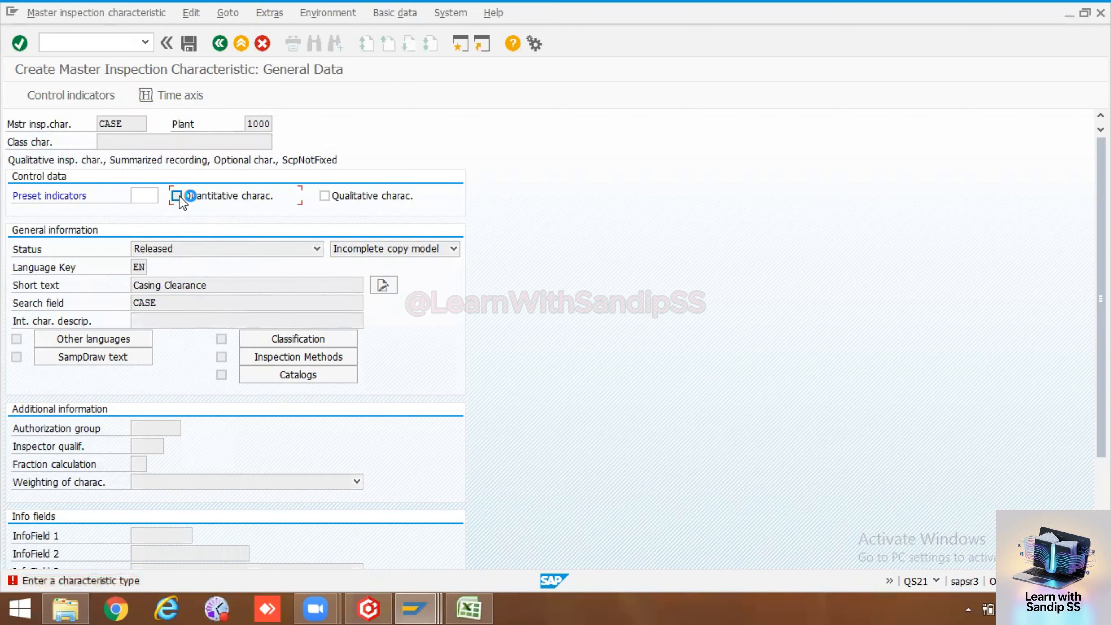
left_click(90, 223)
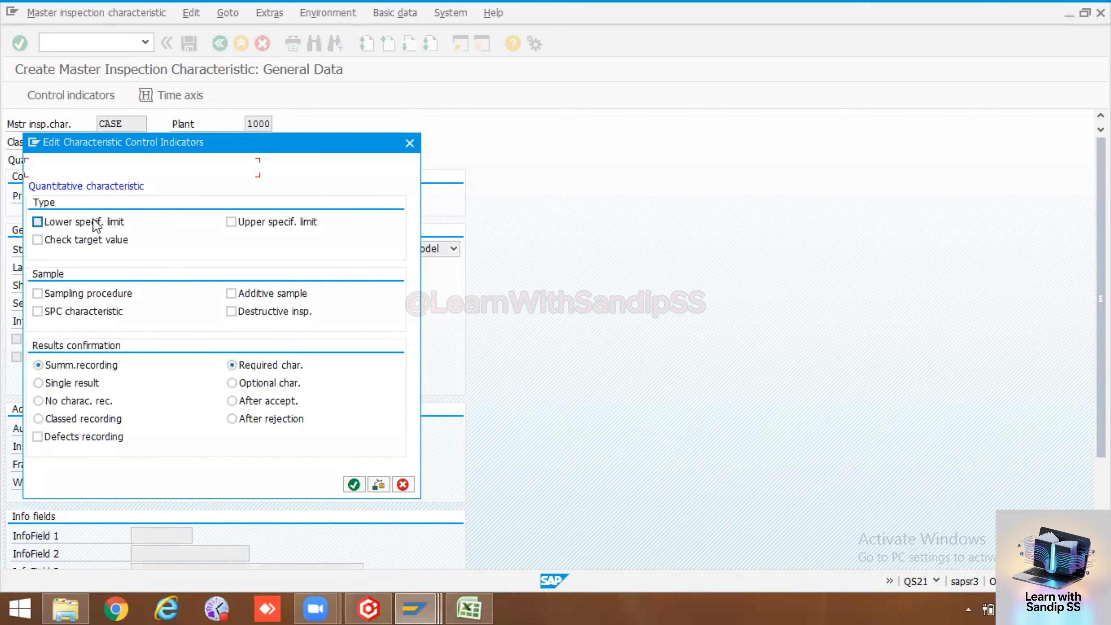
left_click(232, 224)
left_click(62, 294)
left_click(354, 485)
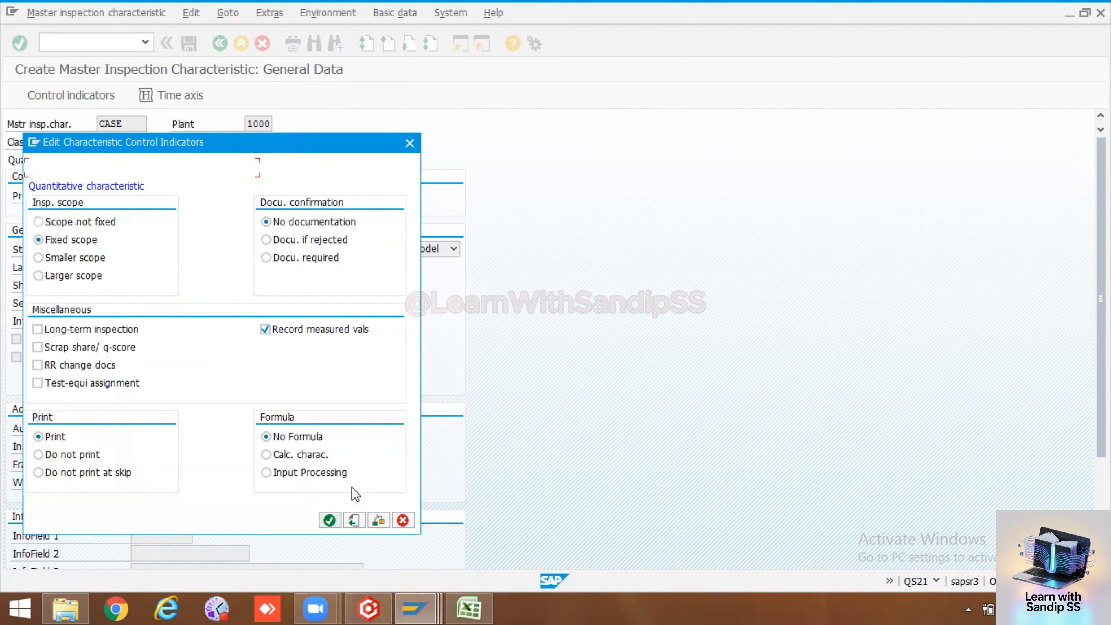
left_click(330, 519)
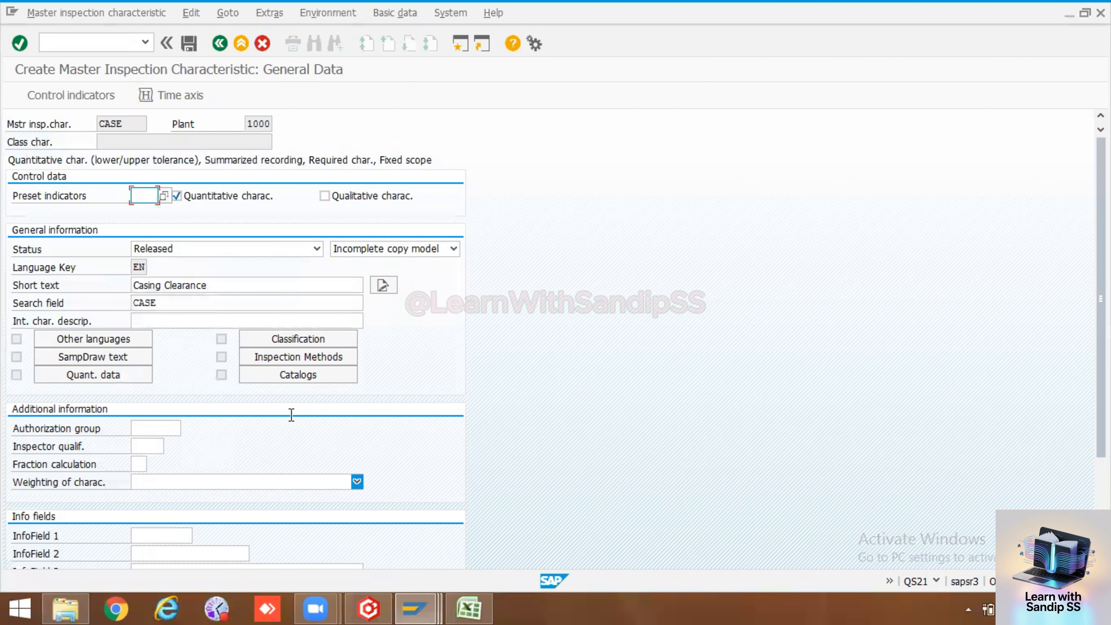
left_click(94, 378)
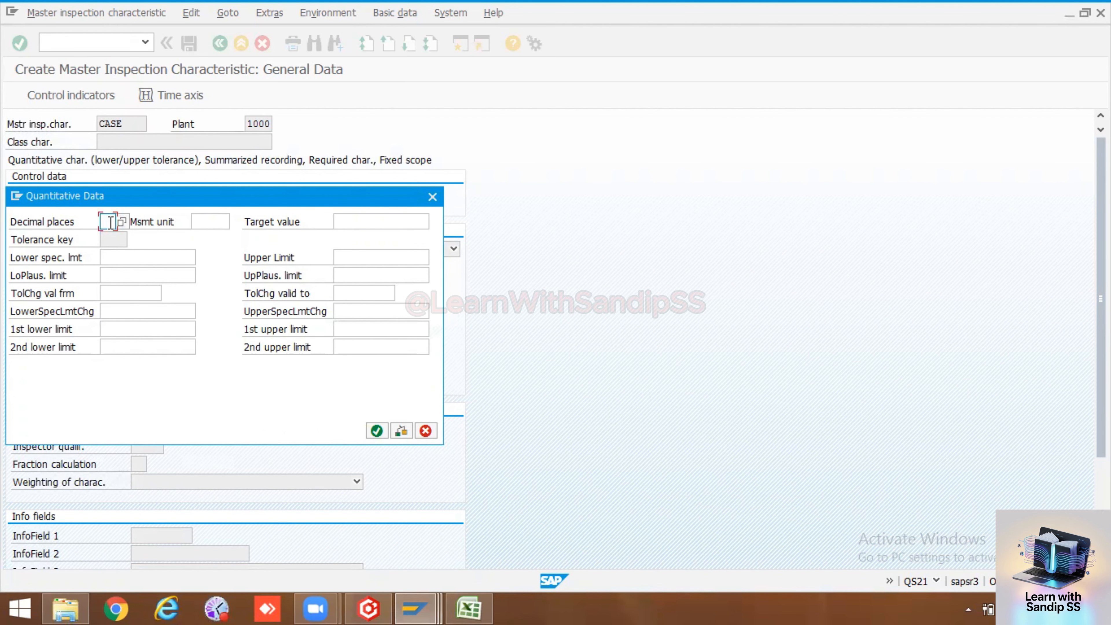
Set 1 decimal place and centimetres (cm) as the measurement unit for CASE
type("1")
left_click(204, 221)
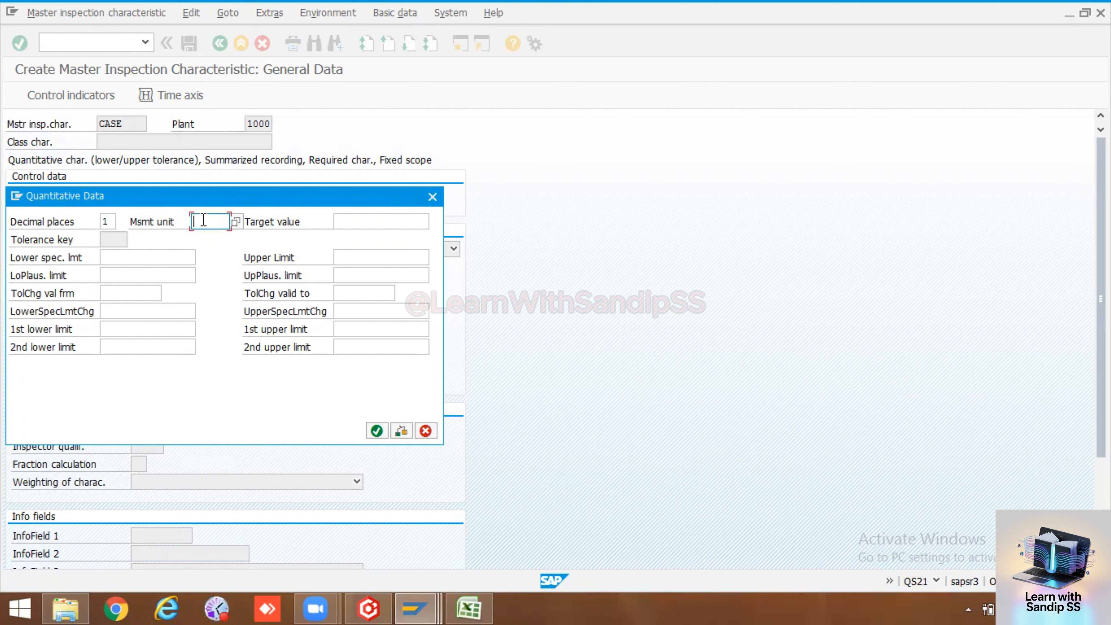
left_click(235, 221)
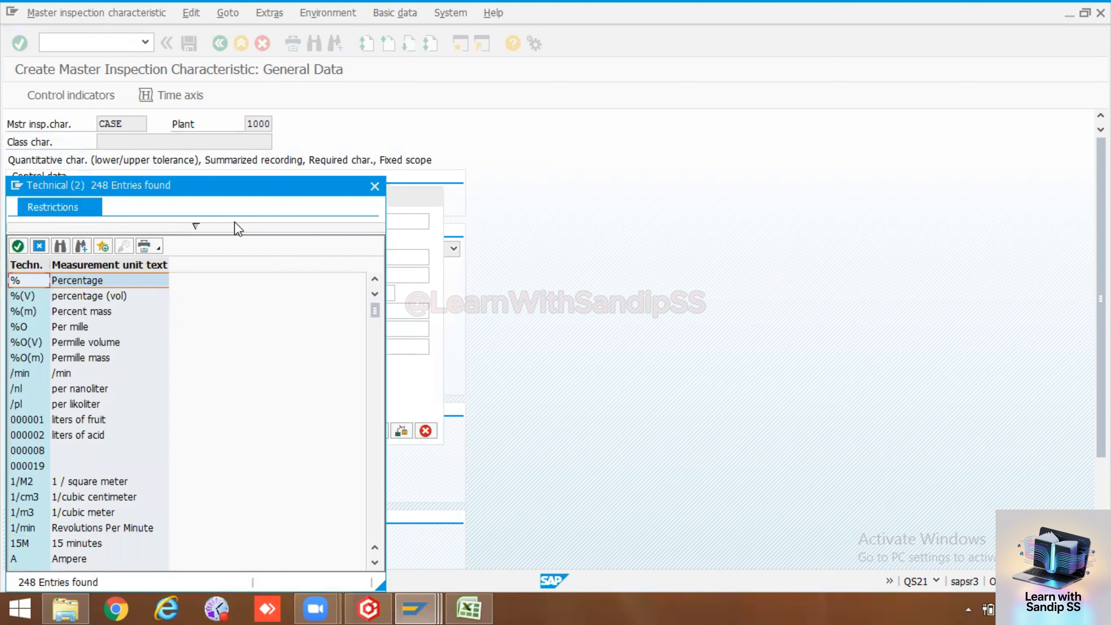
scroll(74, 421, "down", 4)
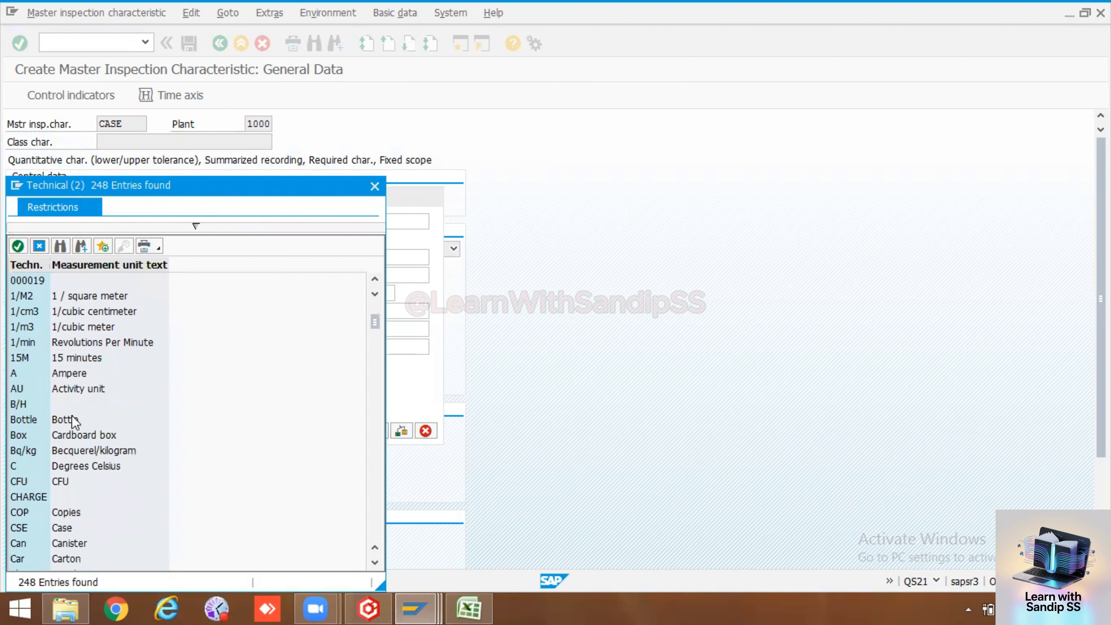
scroll(83, 529, "down", 2)
scroll(80, 526, "down", 20)
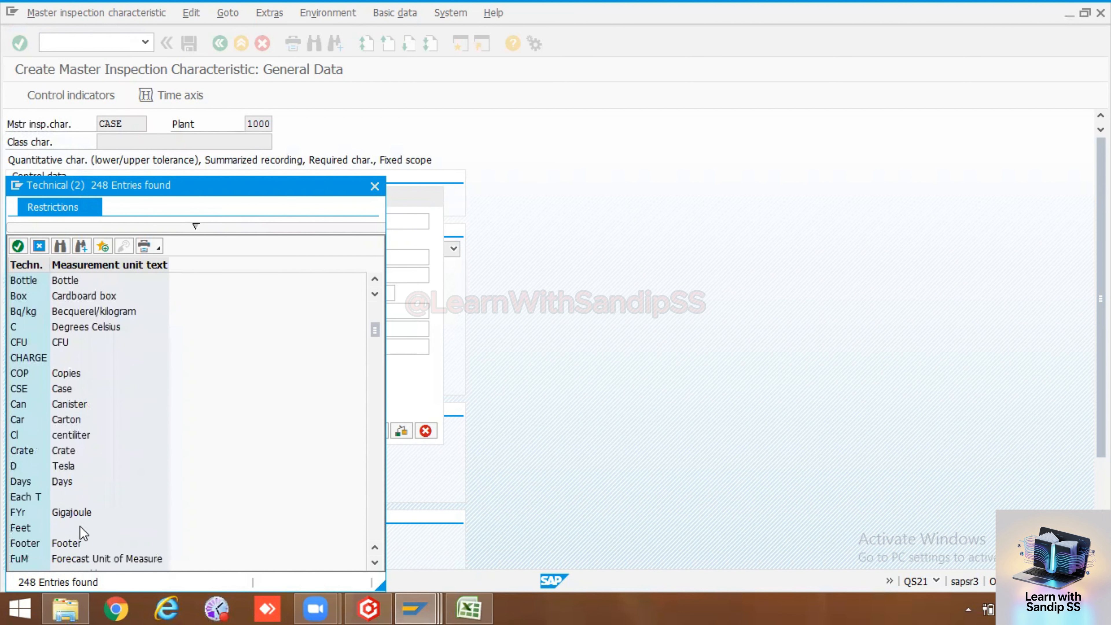
scroll(80, 526, "down", 8)
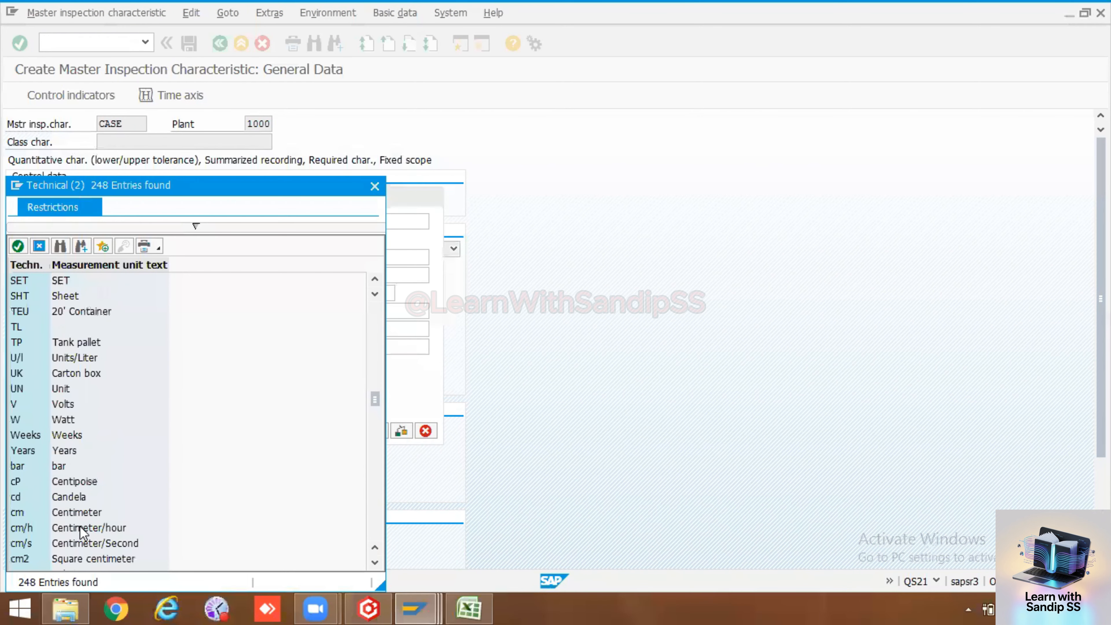
scroll(81, 527, "up", 1)
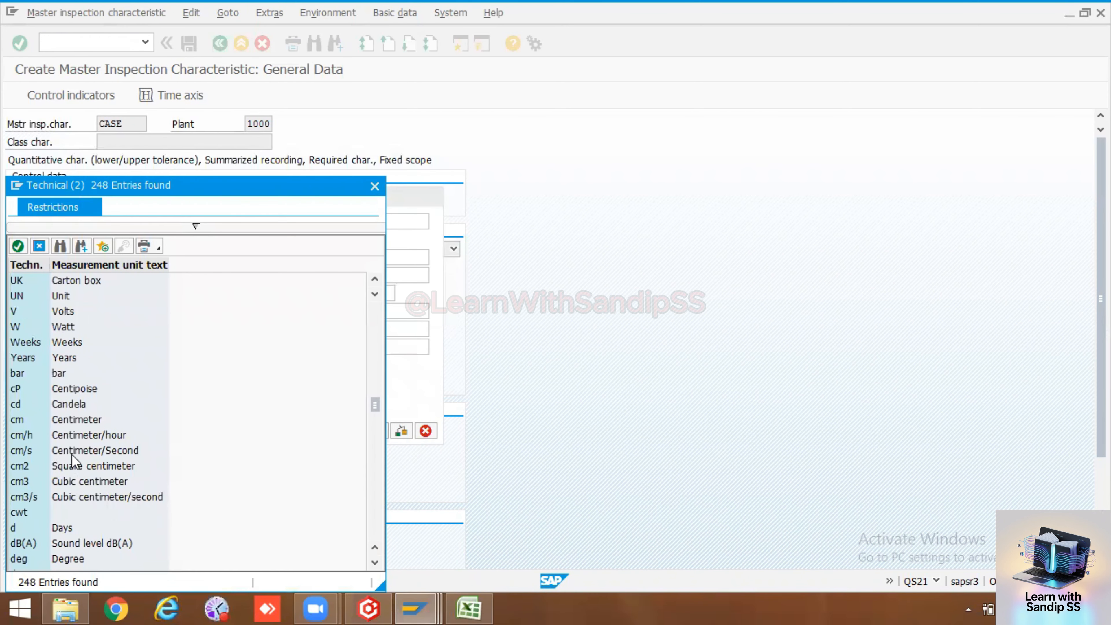
double_click(71, 420)
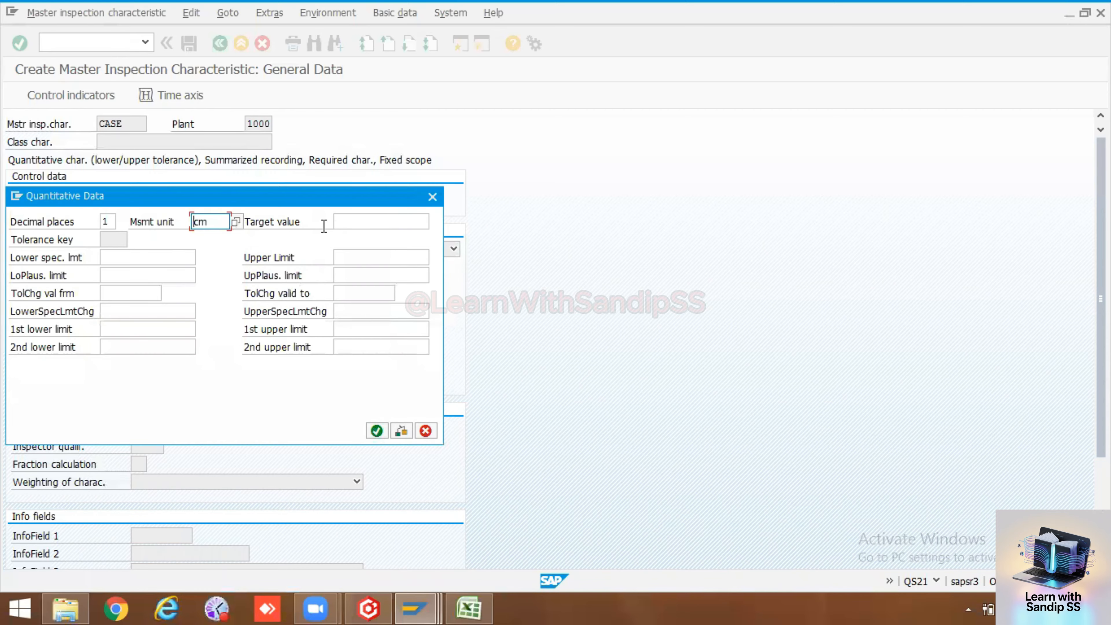
Enter target value 8, lower limit 6 and upper limit 10, and confirm
left_click(373, 218)
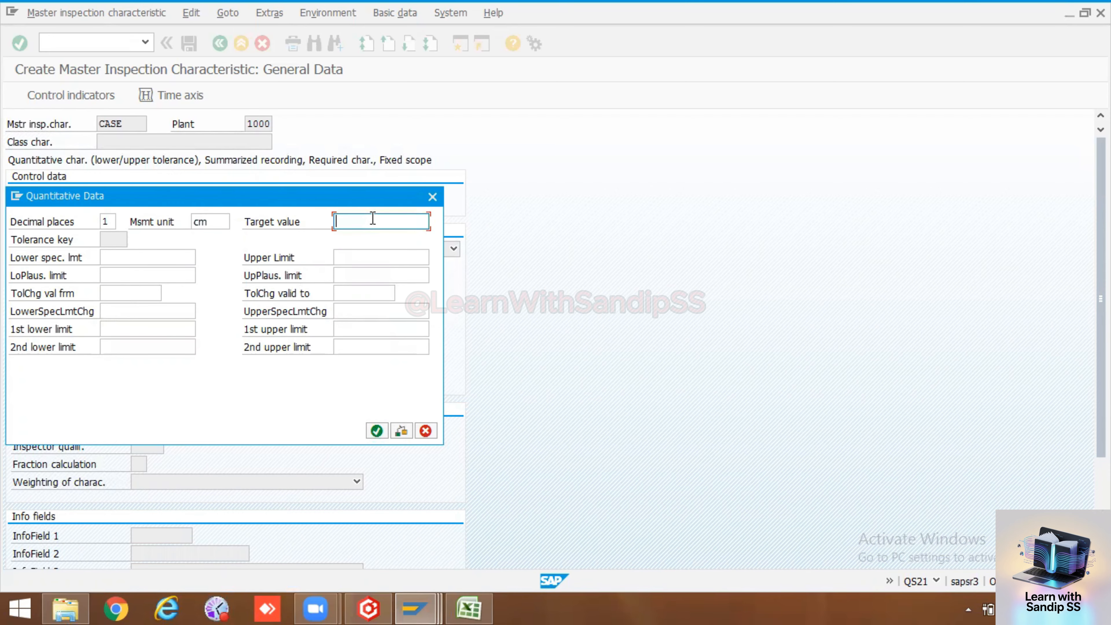
left_click(115, 261)
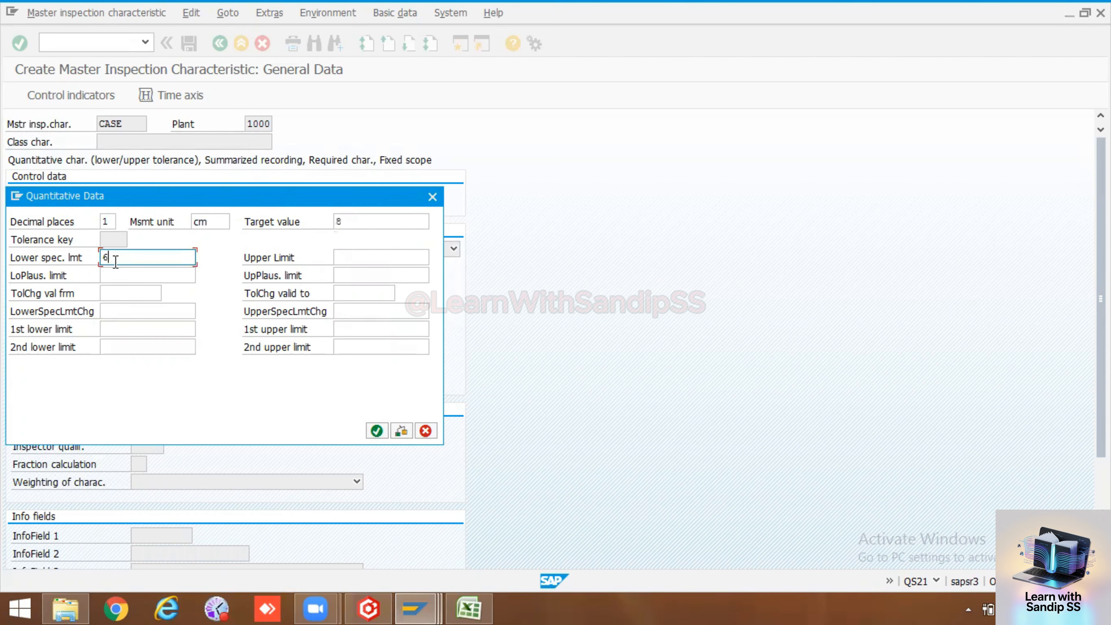
left_click(371, 255)
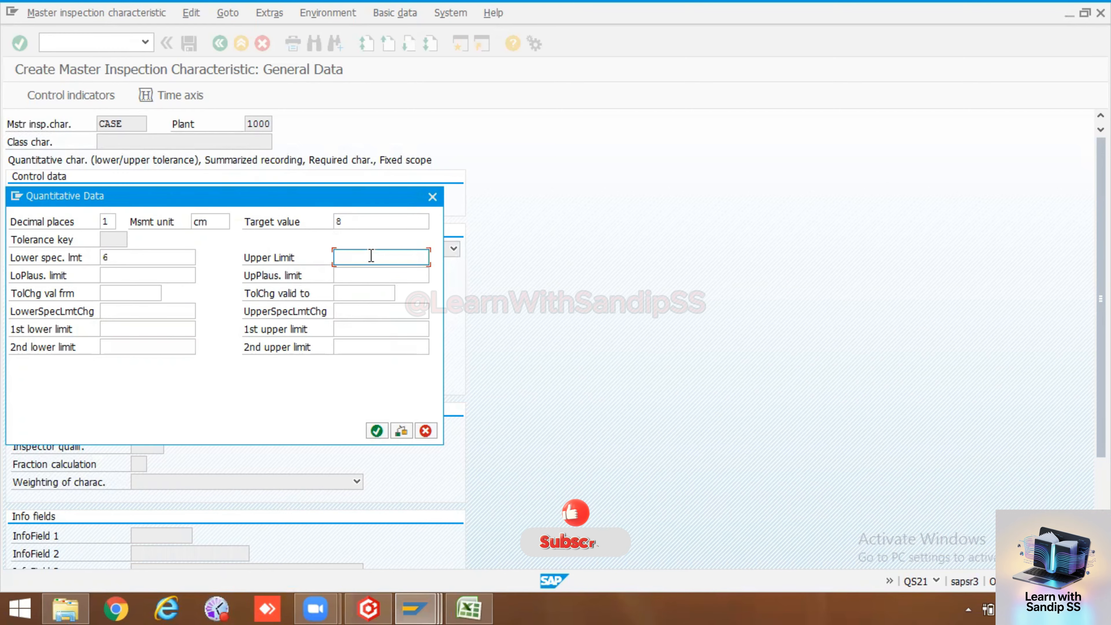
type("10")
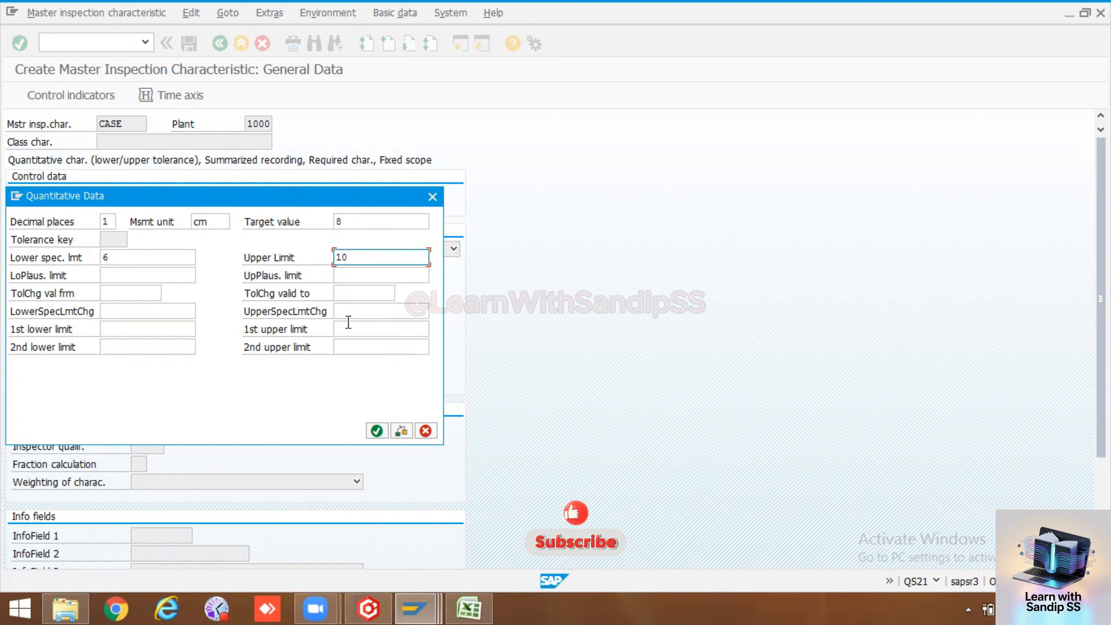
left_click(377, 431)
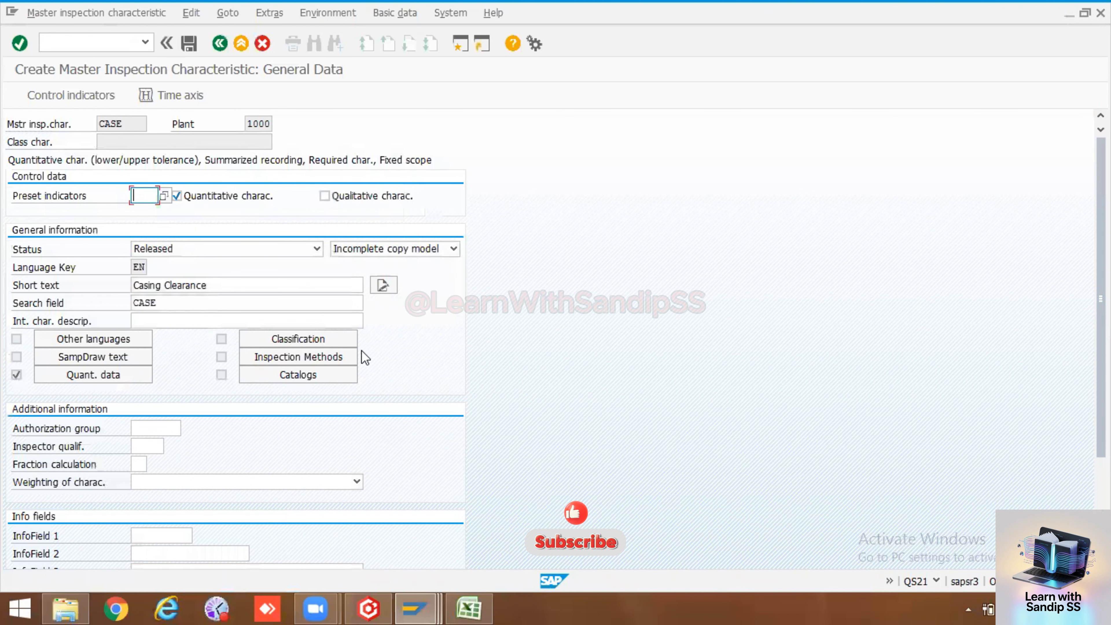
Save CASE and start a search for existing characteristics from the initial screen
left_click(189, 42)
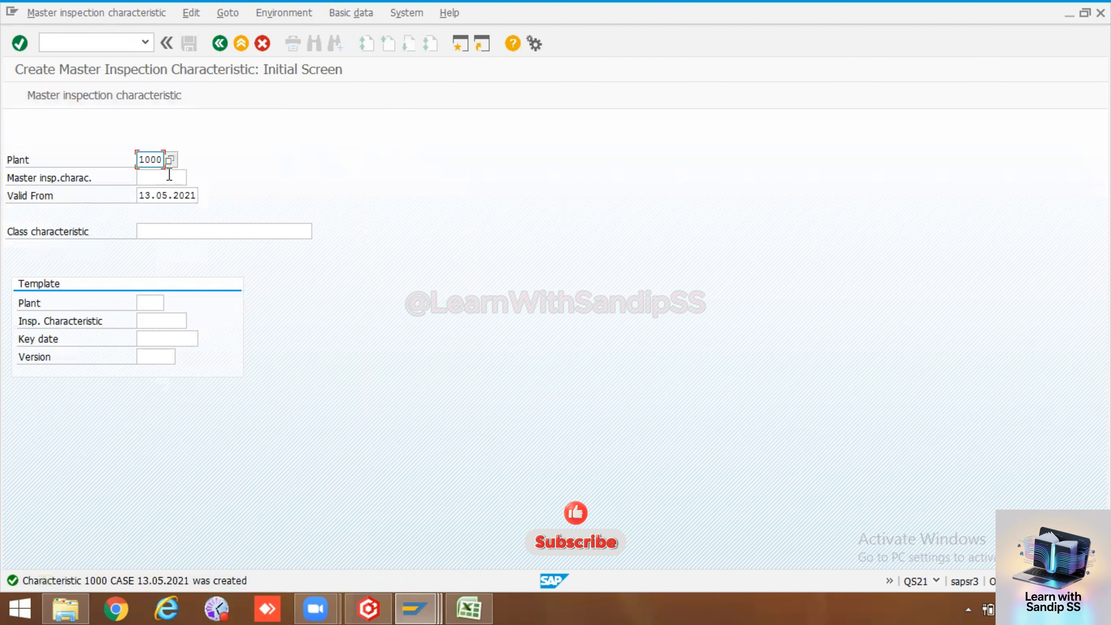
left_click(163, 181)
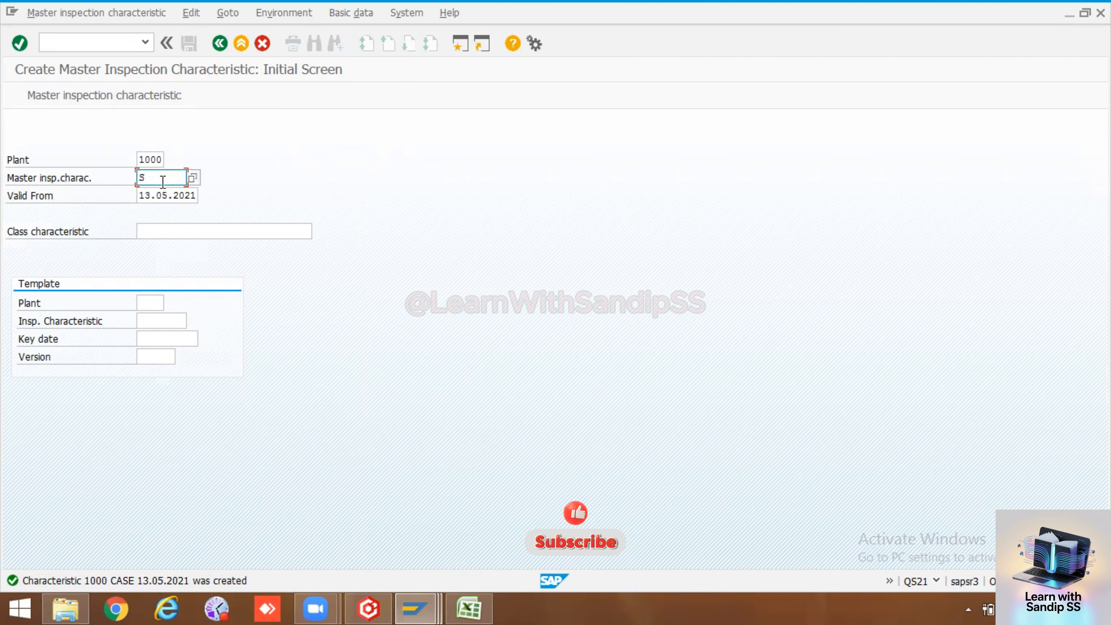
type("Sha")
key("BackSpace")
key("BackSpace")
key("BackSpace")
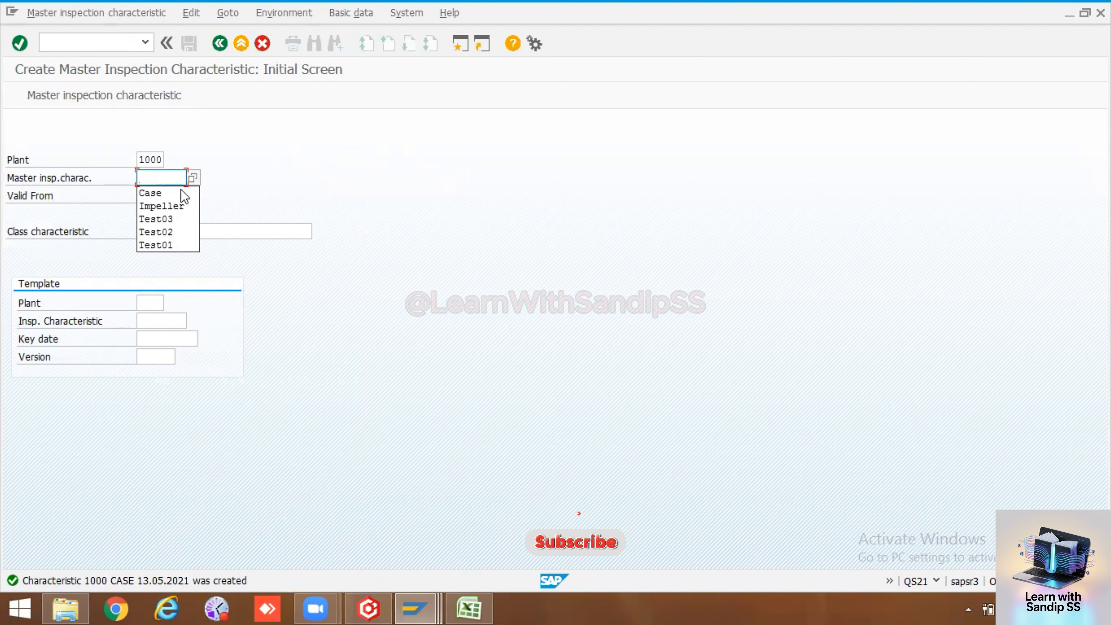
key("Return")
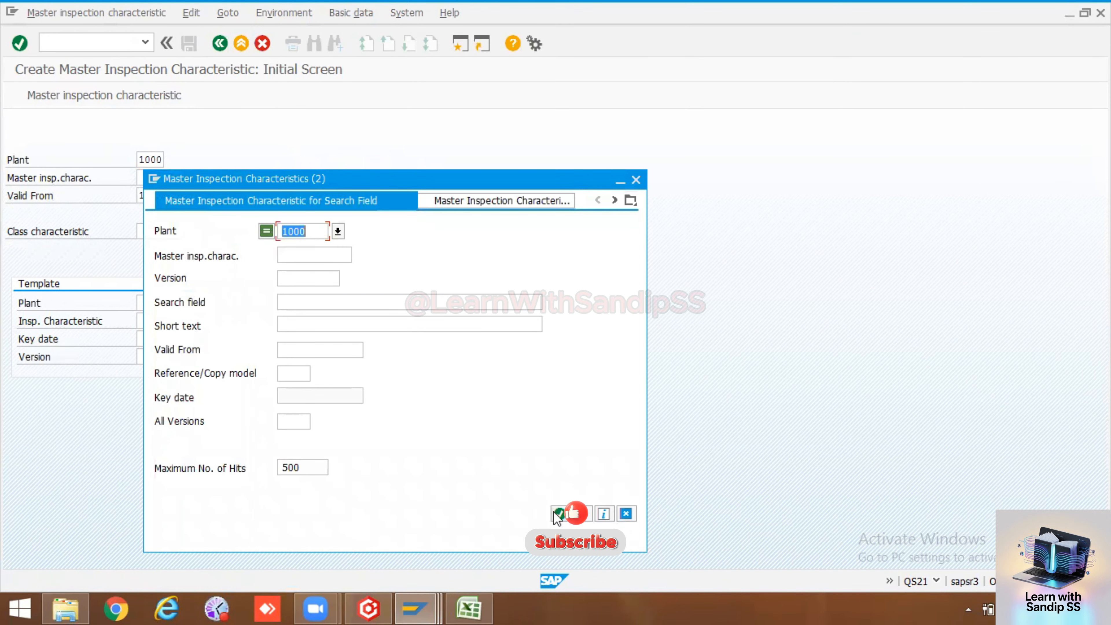
List all 69 plant-1000 characteristics, confirm CASE and IMPELLER appear, then close the list
left_click(558, 513)
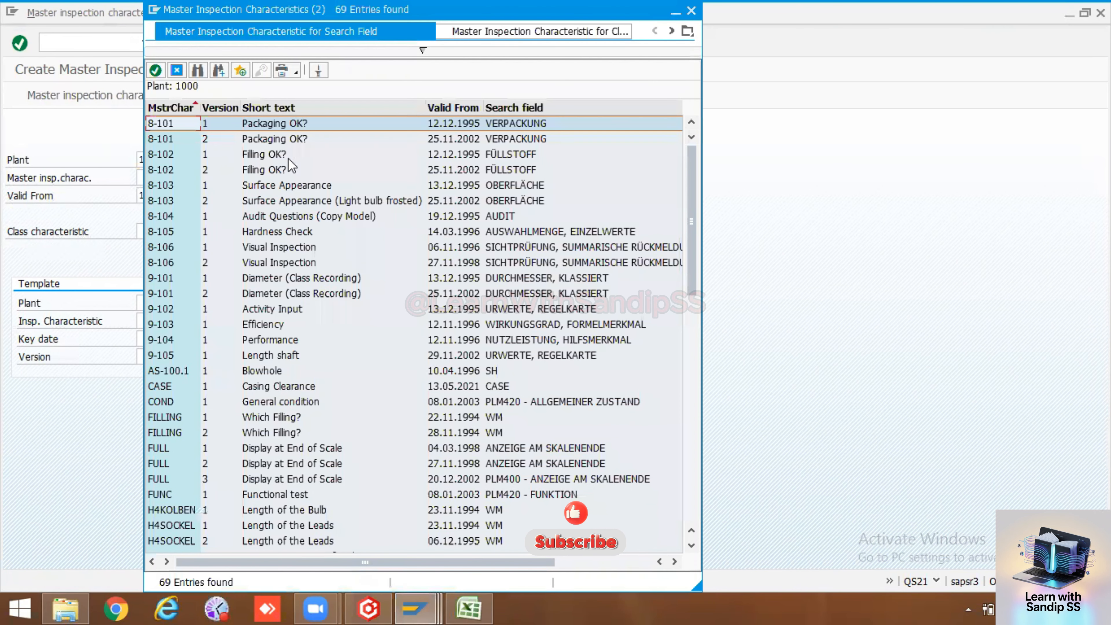
scroll(269, 256, "down", 3)
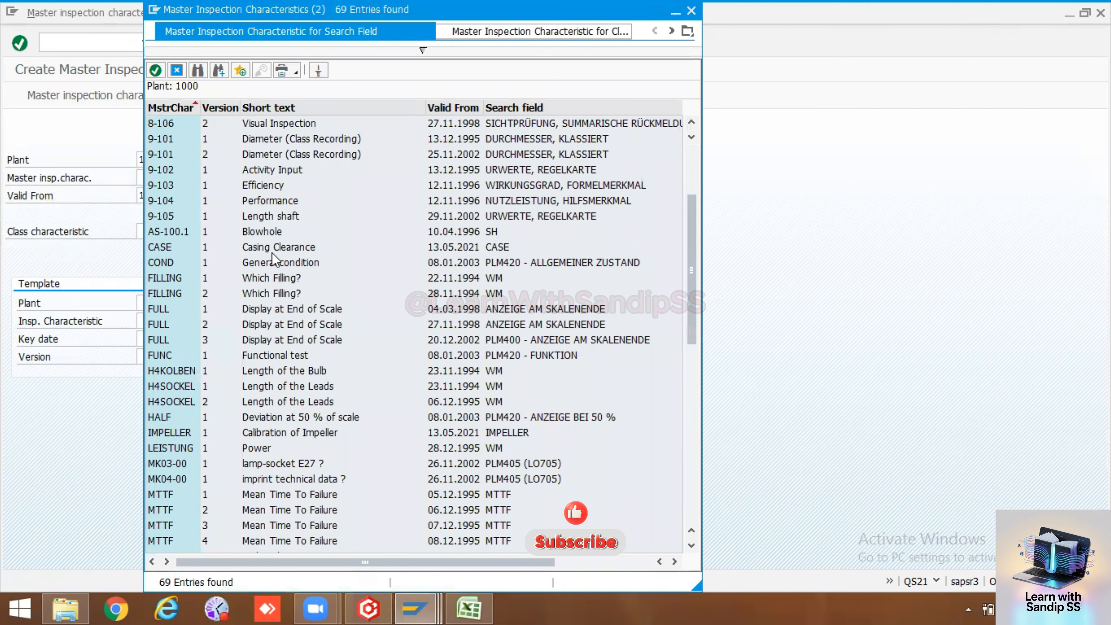
scroll(274, 259, "up", 3)
scroll(289, 350, "down", 13)
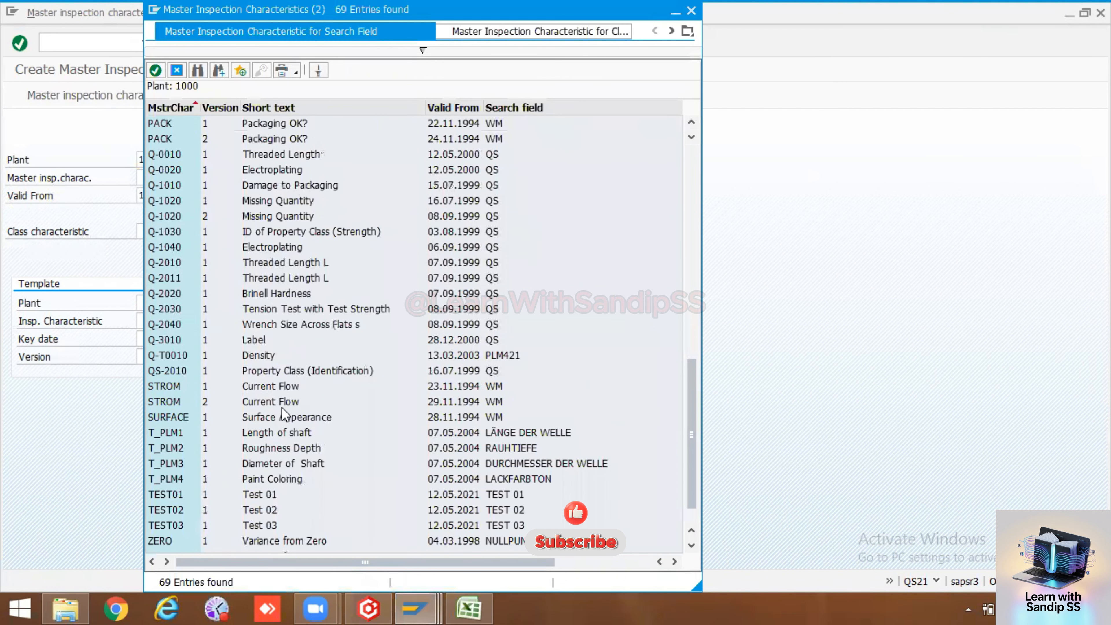
scroll(287, 420, "down", 1)
scroll(280, 442, "up", 16)
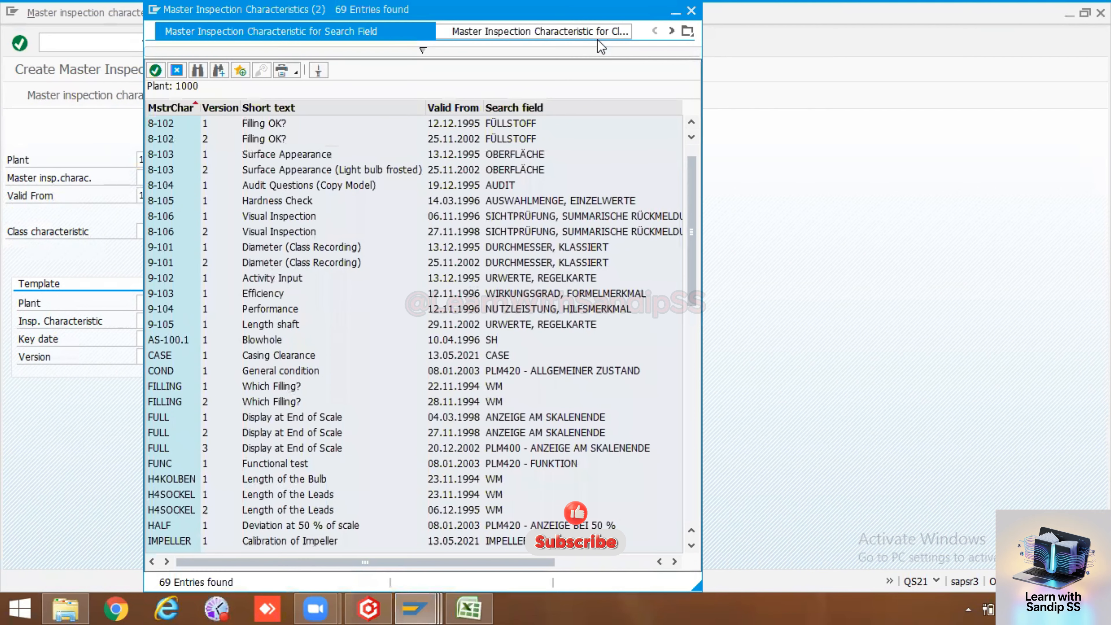
scroll(423, 307, "down", 12)
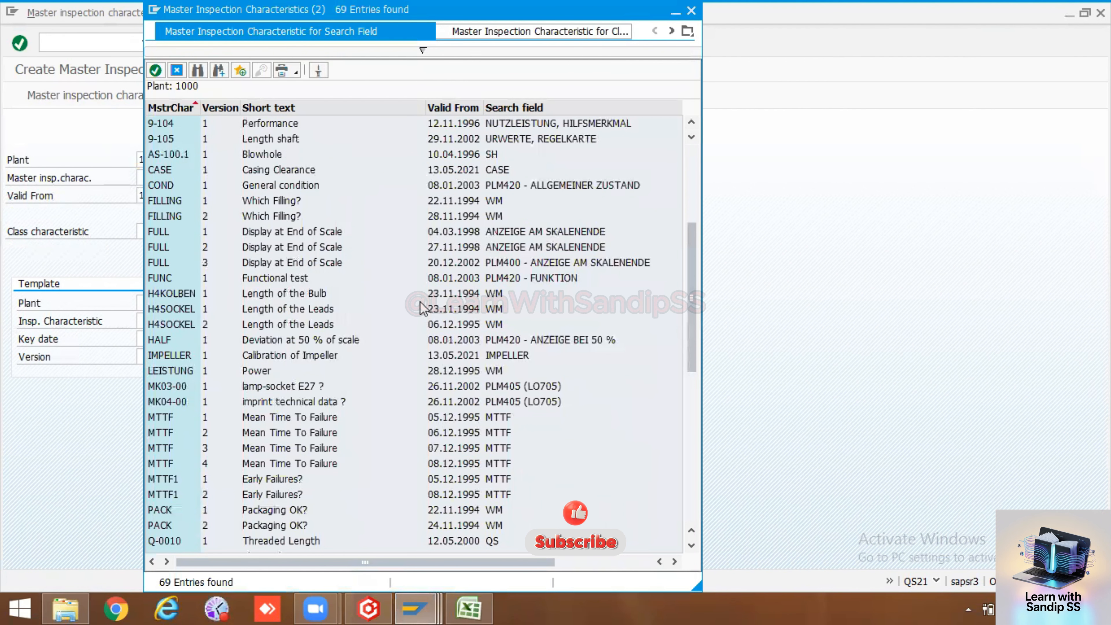
scroll(422, 308, "down", 1)
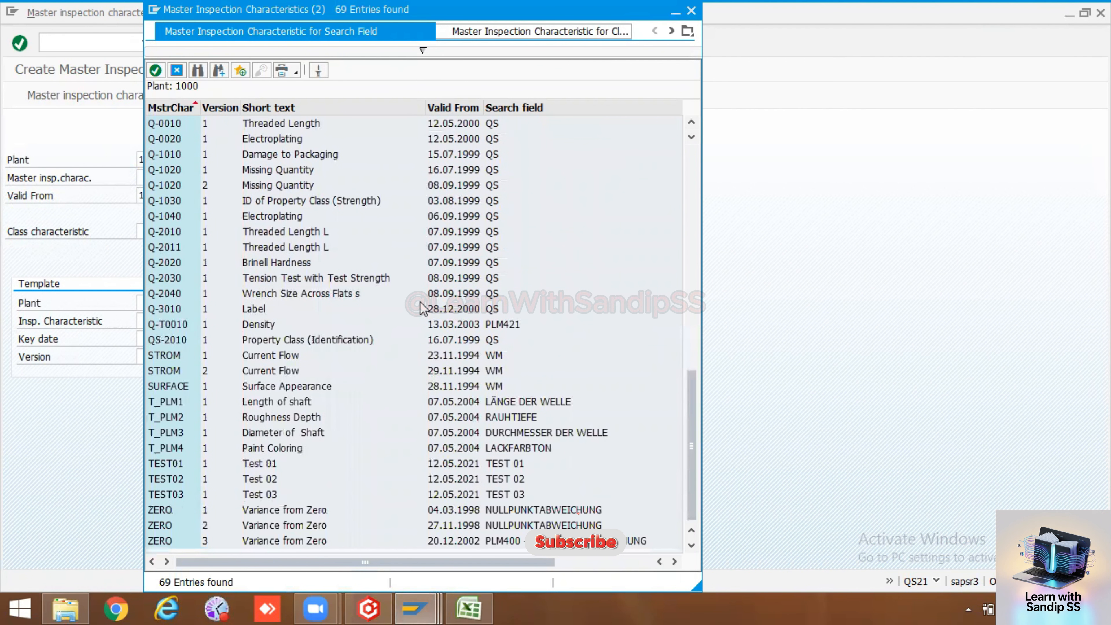
scroll(332, 370, "up", 5)
scroll(331, 367, "up", 9)
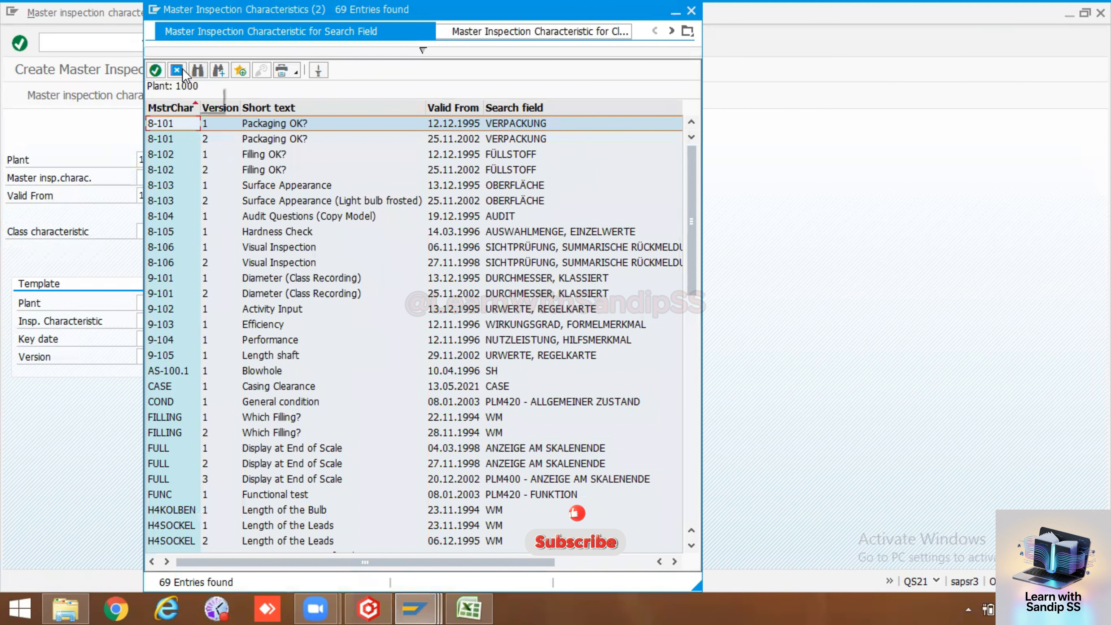
left_click(179, 70)
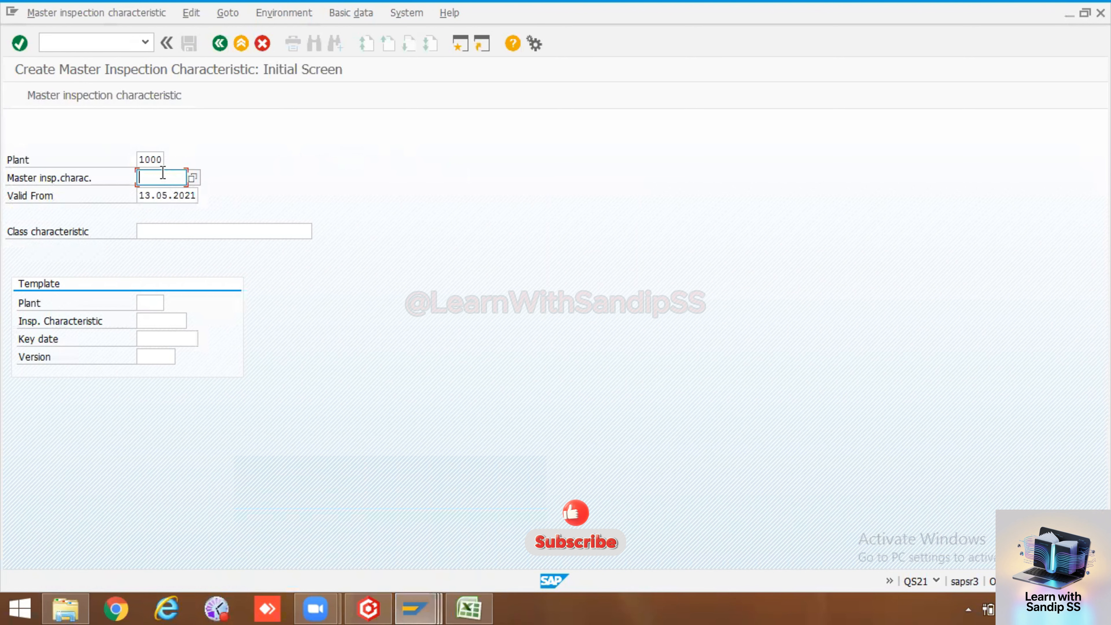
Create characteristic SHAFT as a quantitative characteristic with status Released
key("BackSpace")
key("BackSpace")
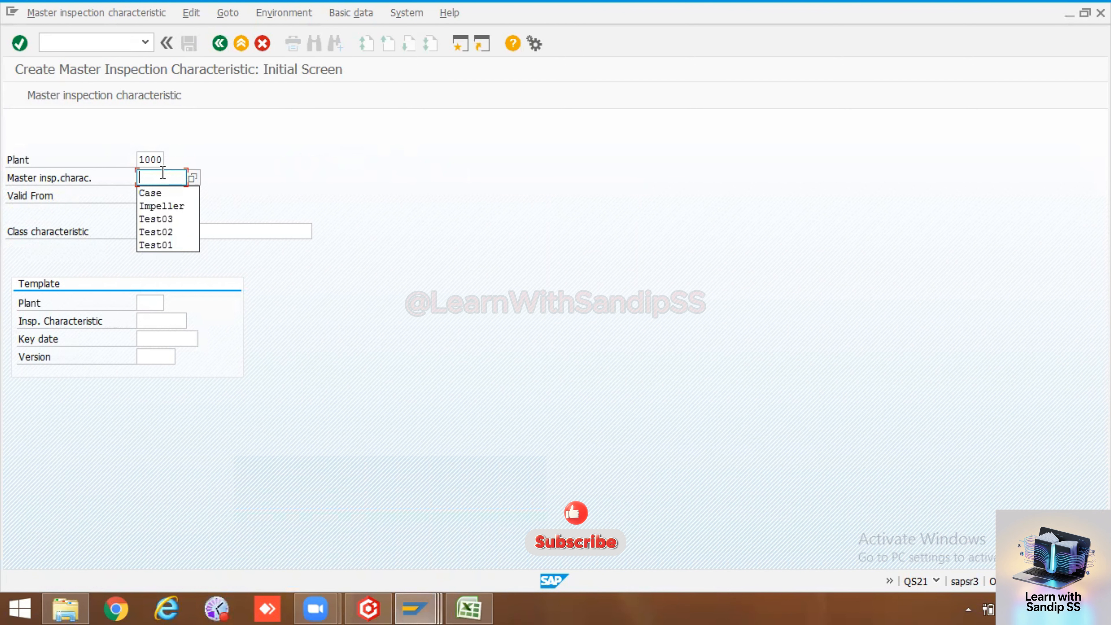
type("Shaft")
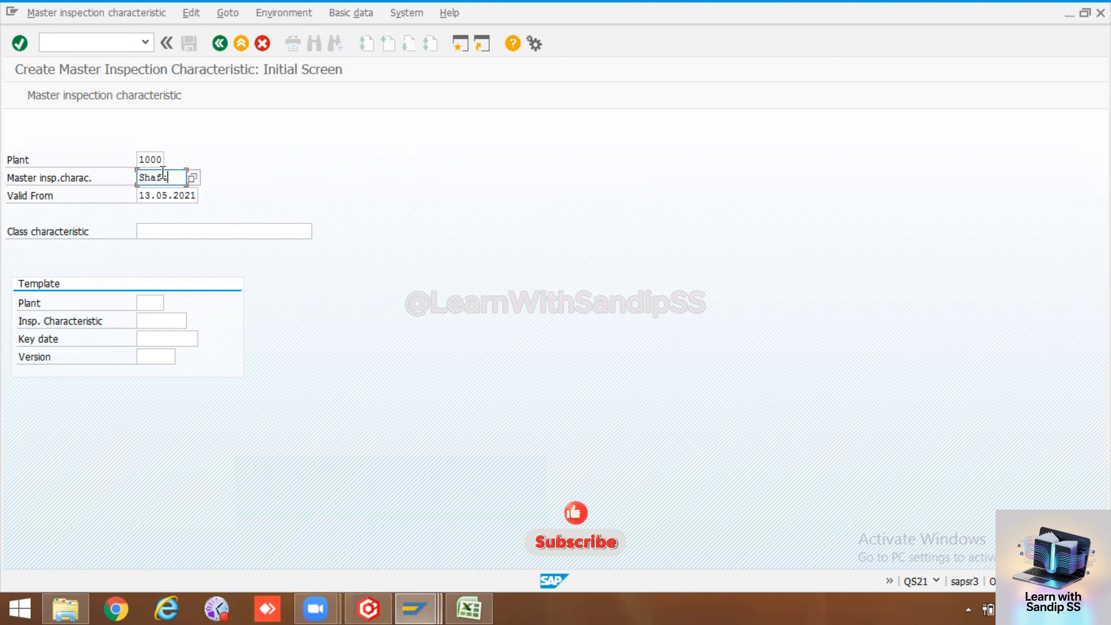
key("Return")
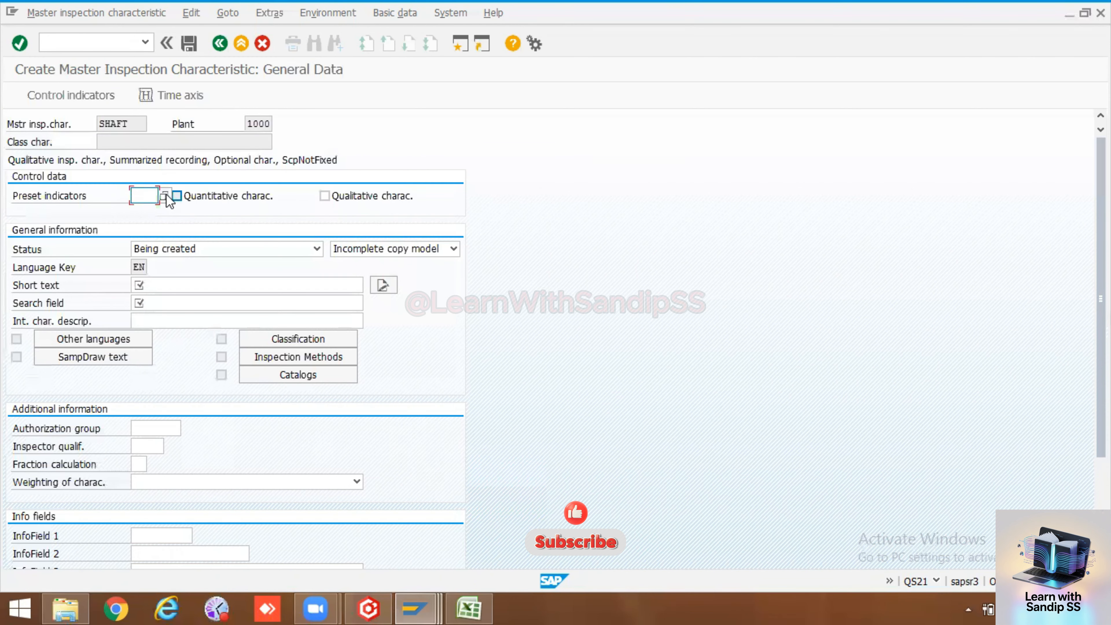
left_click(176, 196)
left_click(223, 249)
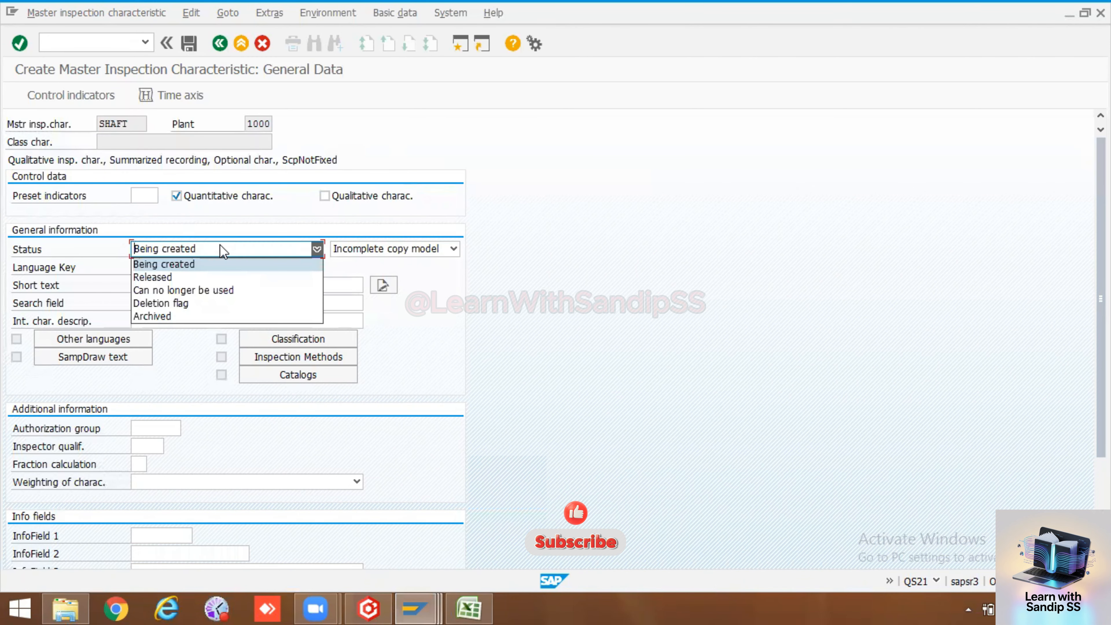
left_click(218, 278)
Enter short text 'Shaft Runout' and search field SHAFT, then proceed to control indicators
left_click(215, 283)
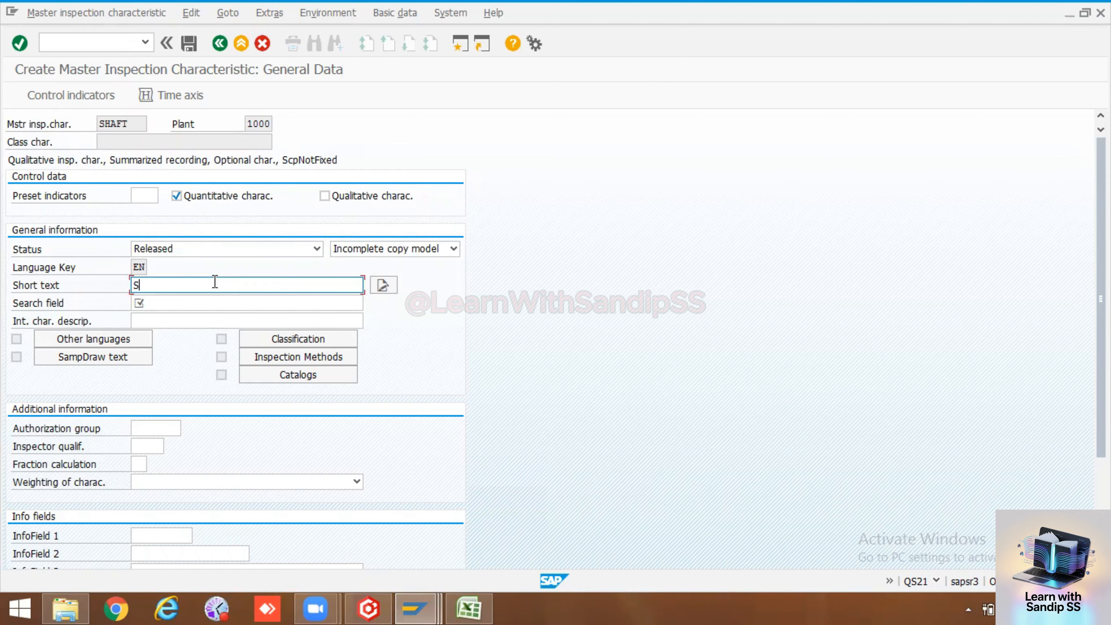
type("Shaft Runout")
key("Tab")
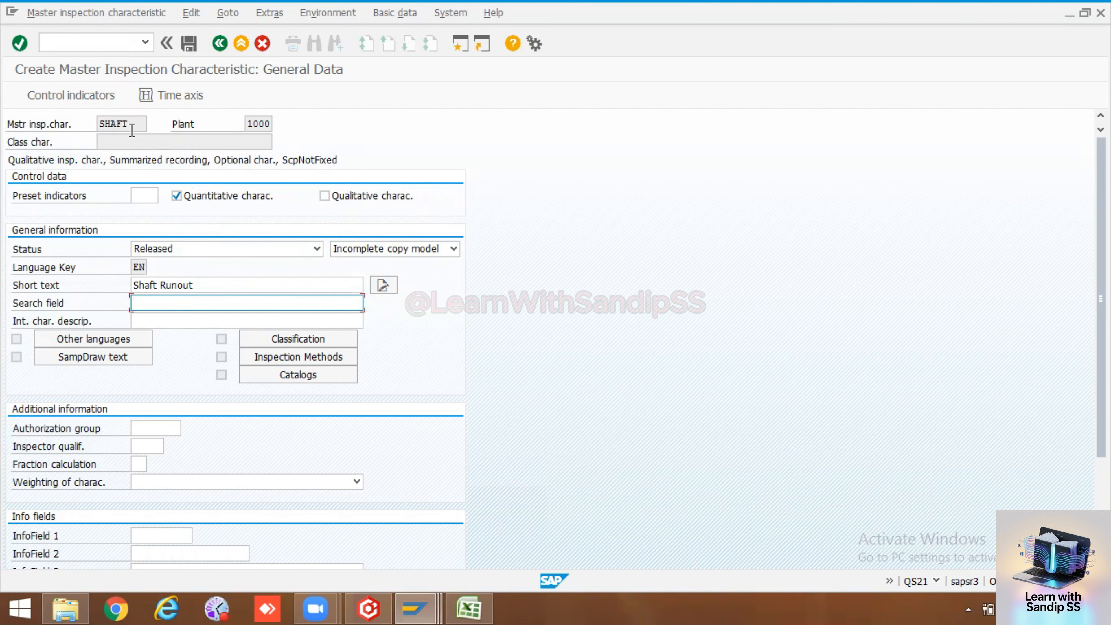
left_click_drag(133, 124, 96, 126)
key("ctrl+c")
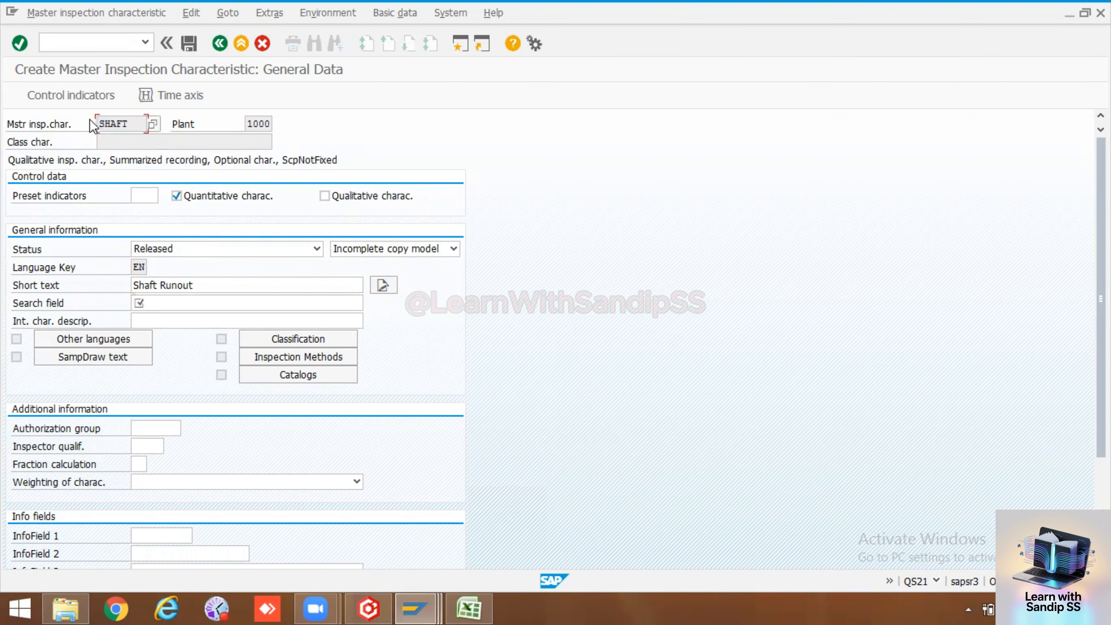
left_click(171, 306)
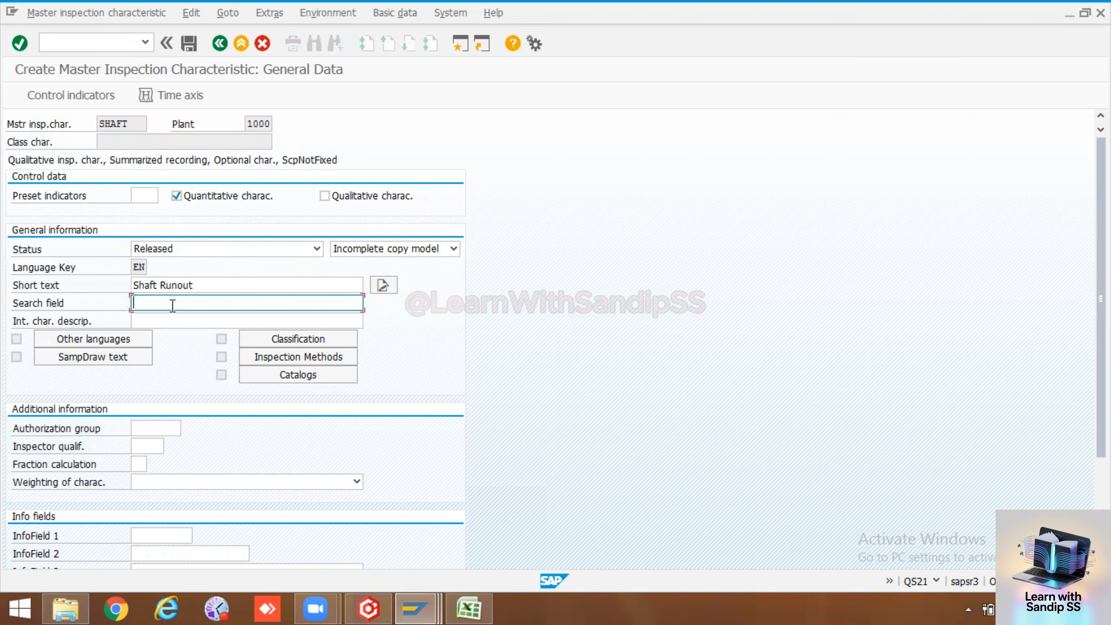
key("ctrl+v")
key("Return")
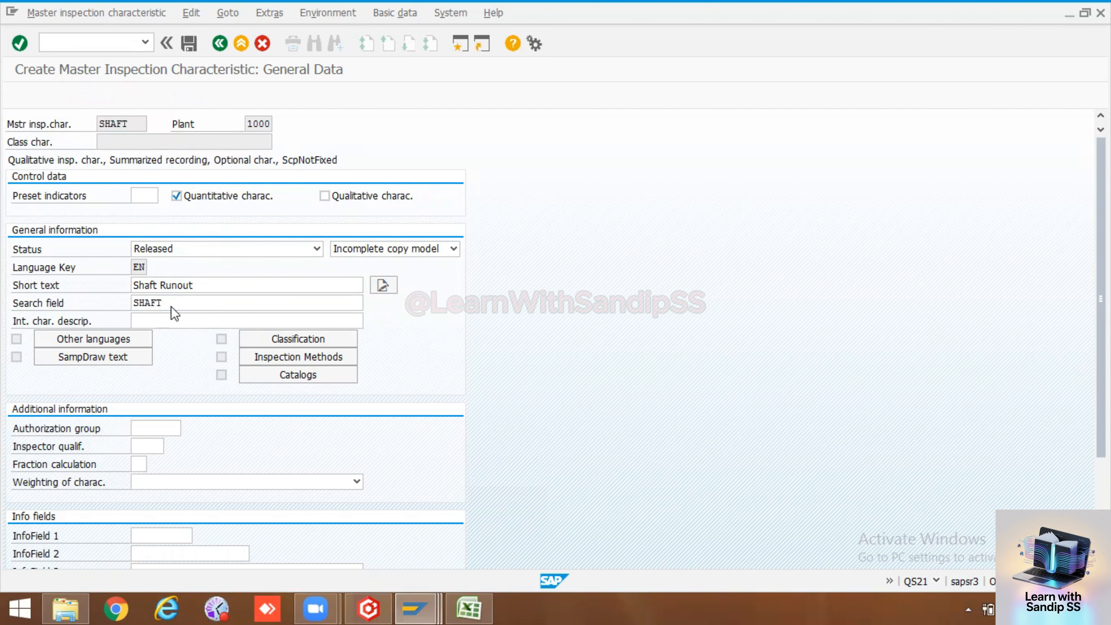